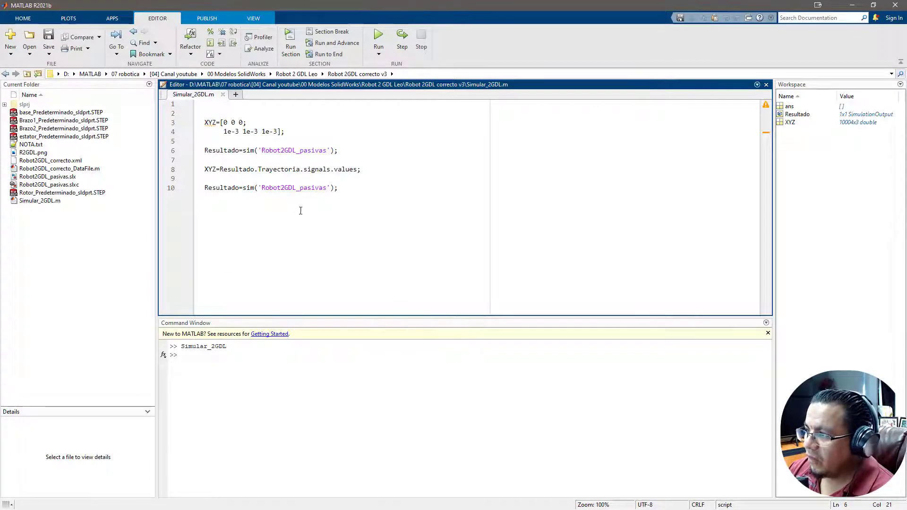
- Run the Simular_2GDL script and open the Robot2GDL_pasivas model referenced in its first sim call
left_click(298, 211)
key("F5")
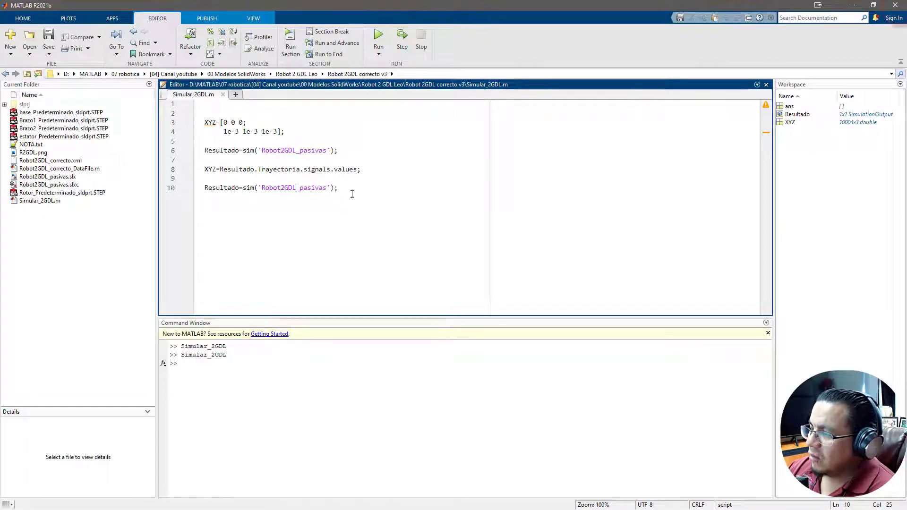
right_click(281, 149)
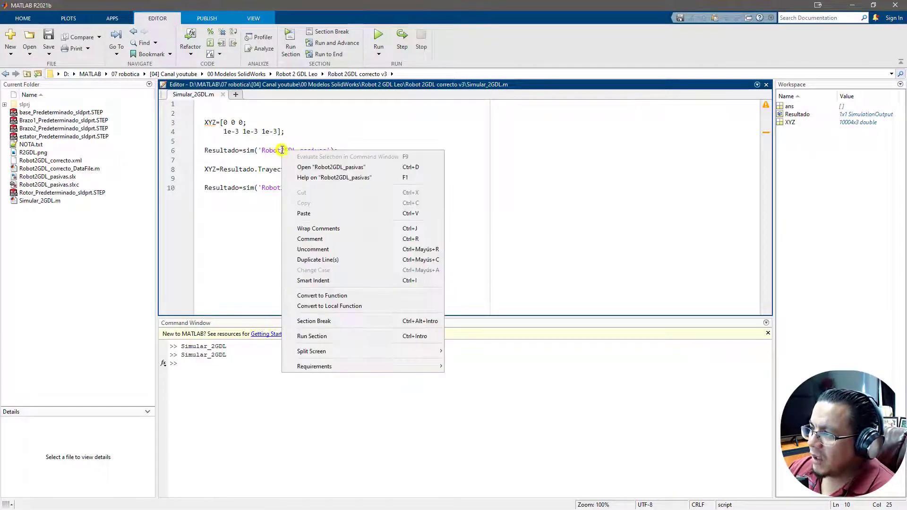
left_click(319, 165)
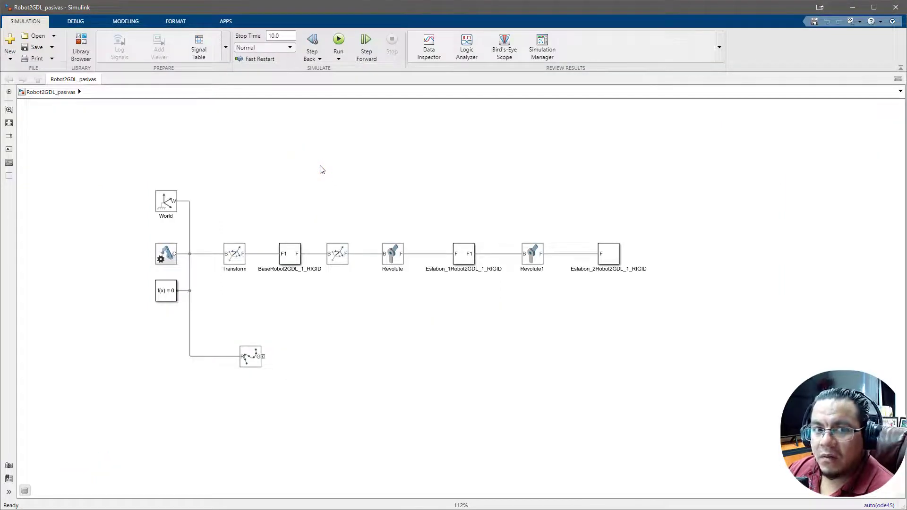
- Check the uniform gravity setting of the Mechanism Configuration block
left_click(395, 260)
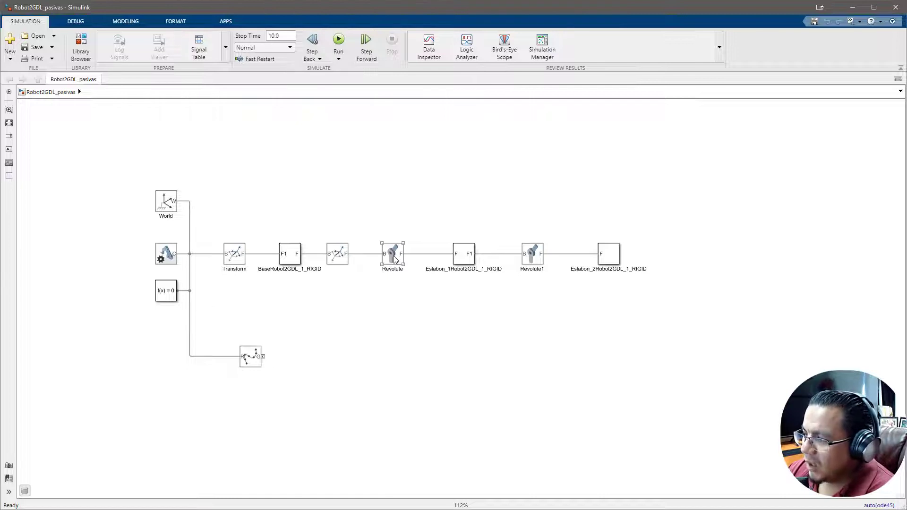
left_click(173, 256)
left_click(172, 256)
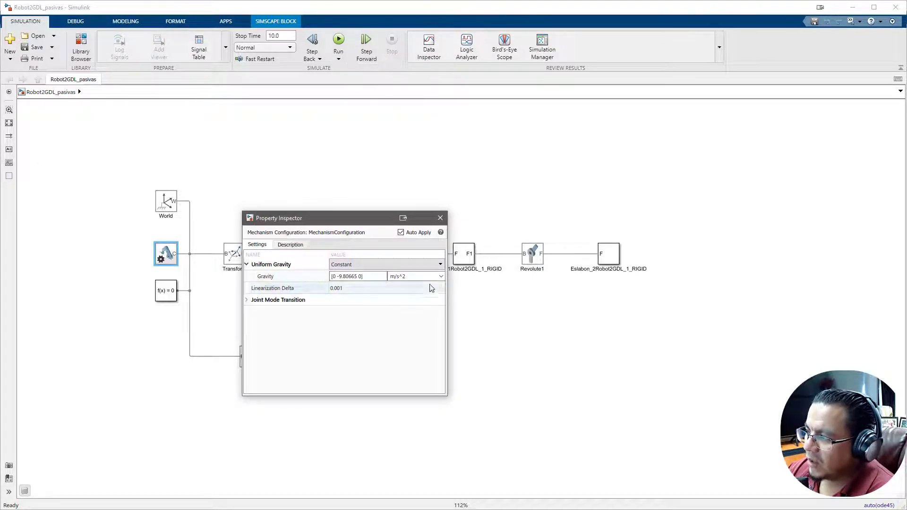
left_click(439, 218)
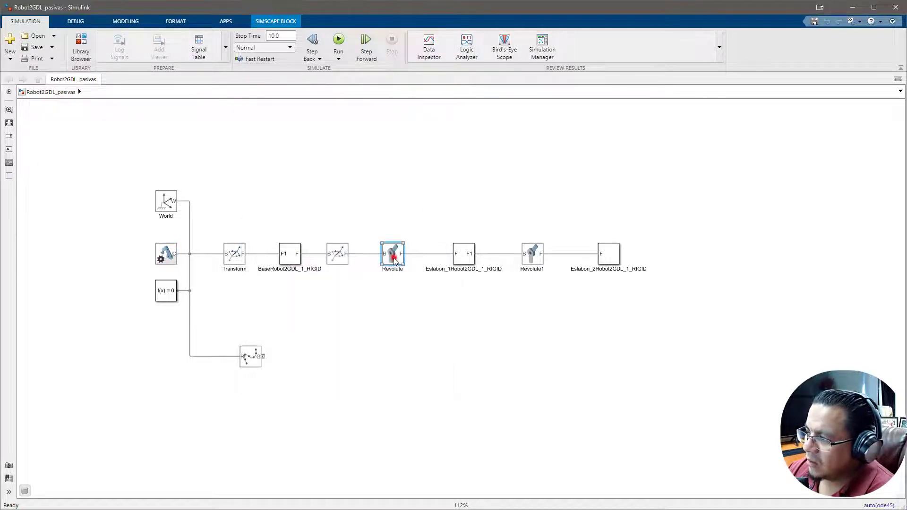
- Inspect the position state targets of the Revolute and Revolute1 joints
left_click(394, 258)
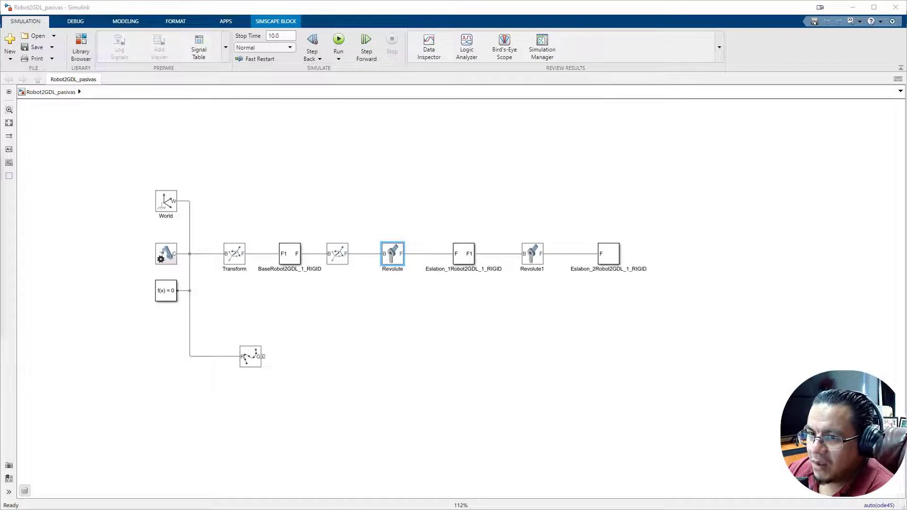
left_click(377, 299)
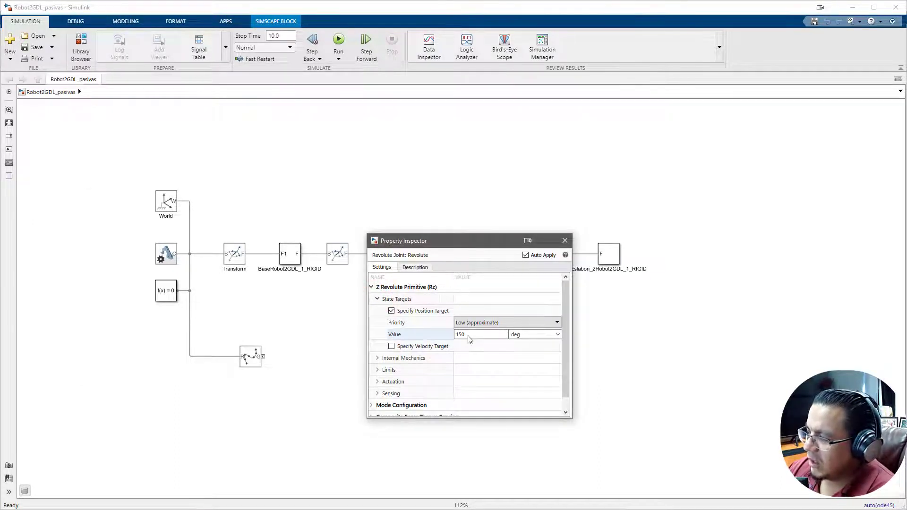
left_click(564, 241)
double_click(529, 255)
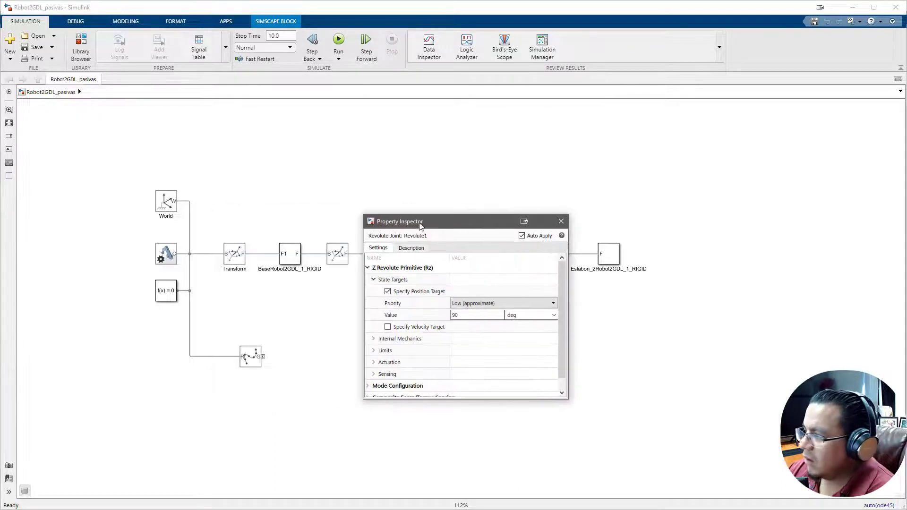
left_click(564, 222)
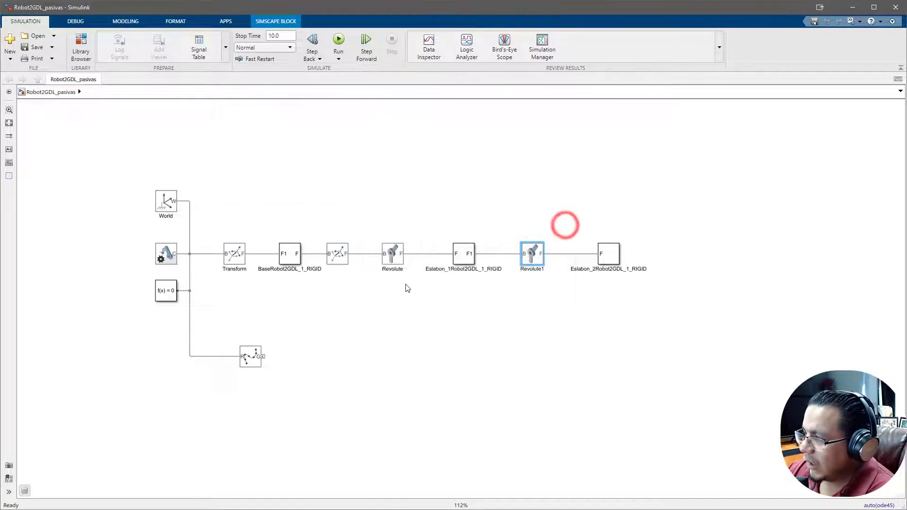
- Examine the torque and motion actuation settings of the Revolute joint between the base and the first link
double_click(393, 255)
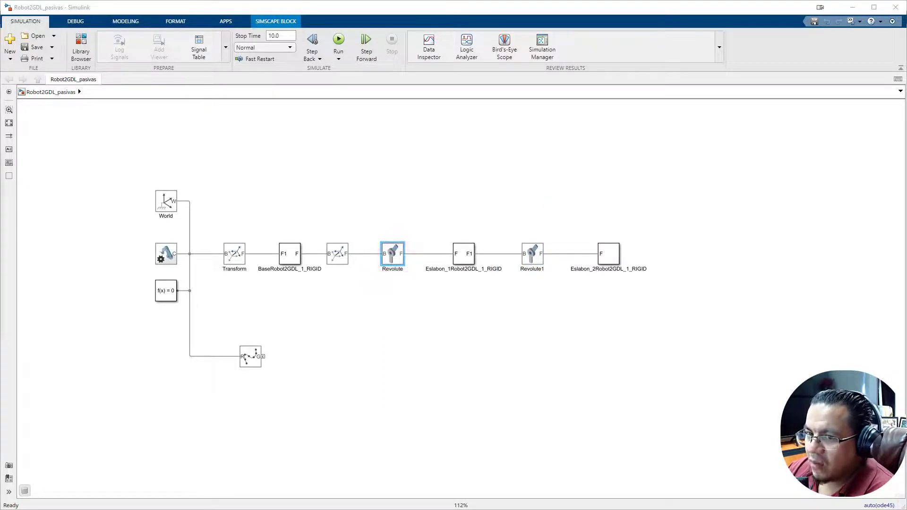
left_click_drag(227, 248, 490, 184)
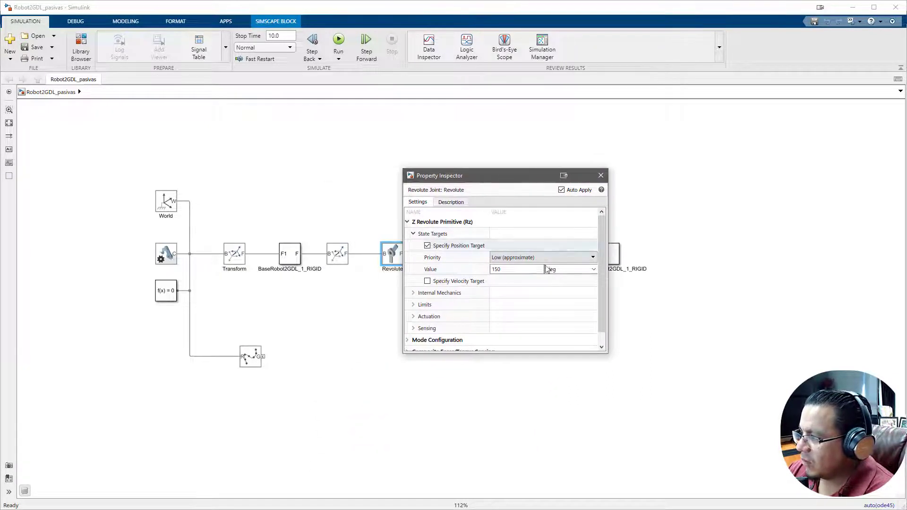
left_click(414, 316)
left_click_drag(602, 279, 597, 296)
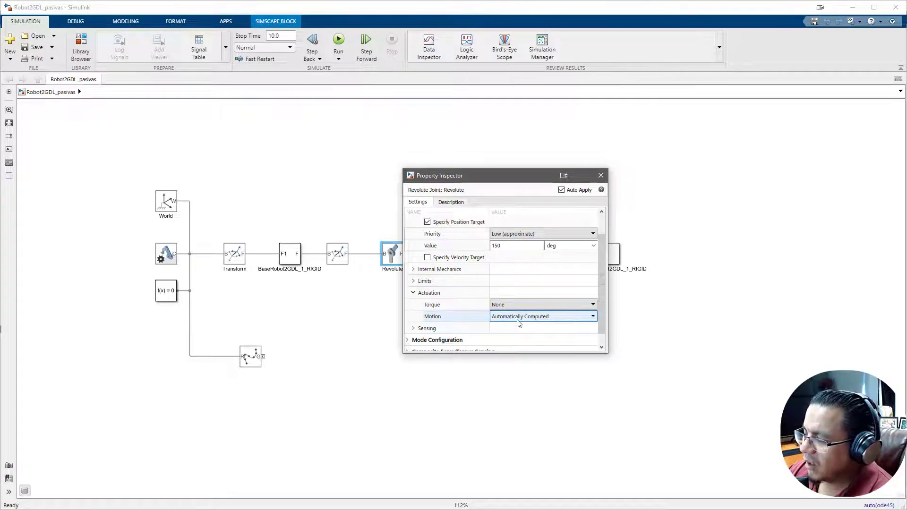
left_click(600, 175)
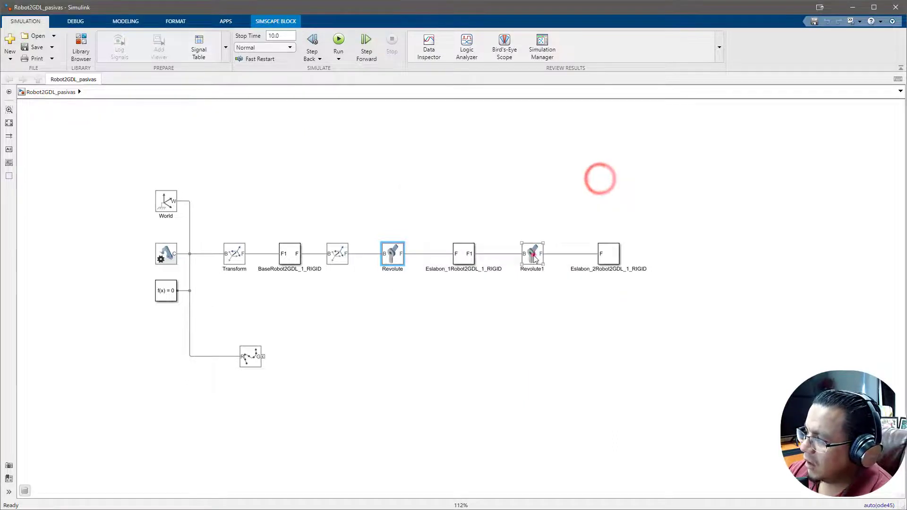
- Examine the torque and motion actuation settings of the Revolute1 joint between the two links
left_click(534, 255)
key("ctrl+shift+i")
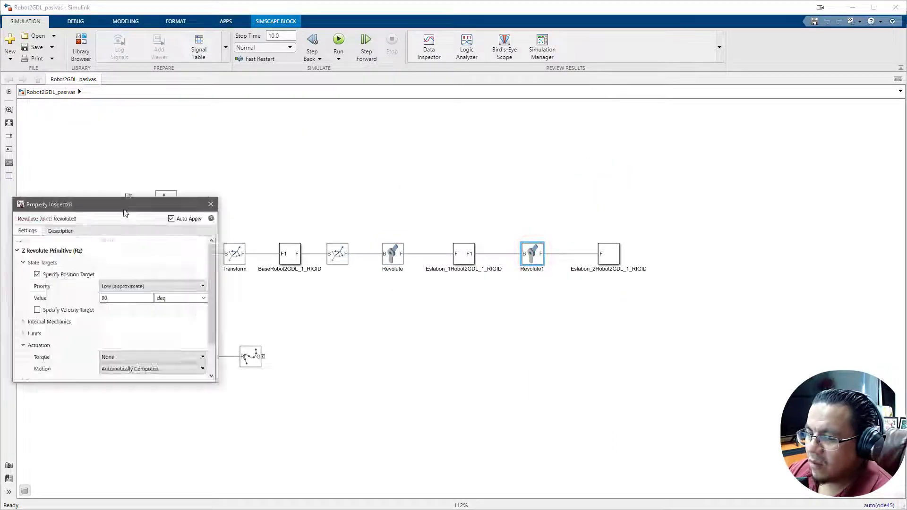
left_click_drag(125, 212, 544, 133)
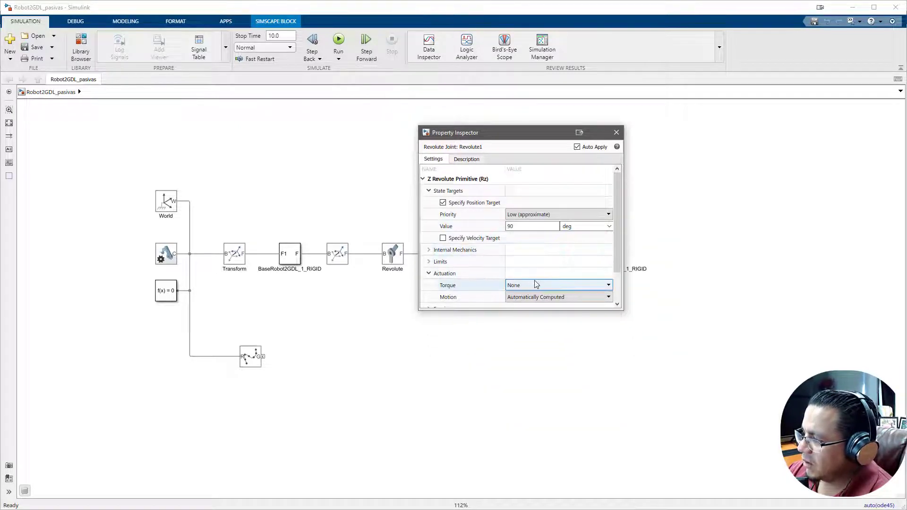
scroll(536, 284, "down", 1)
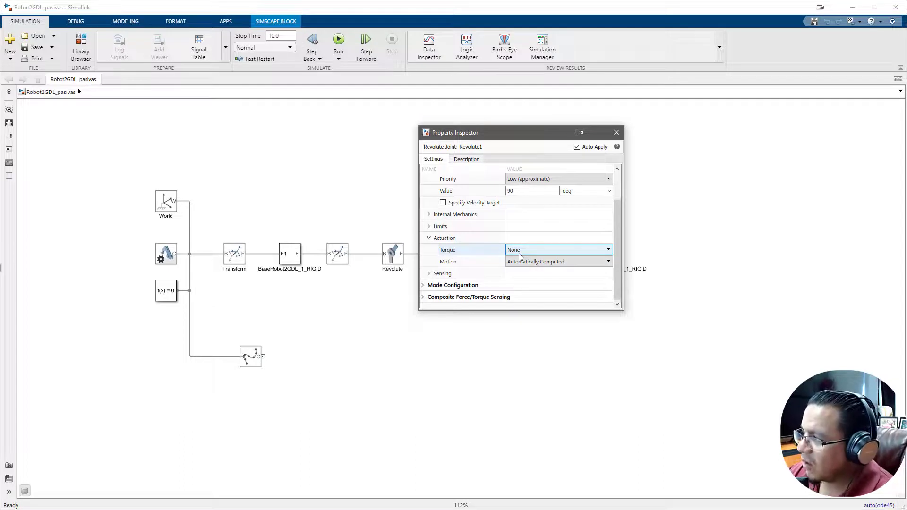
left_click(615, 133)
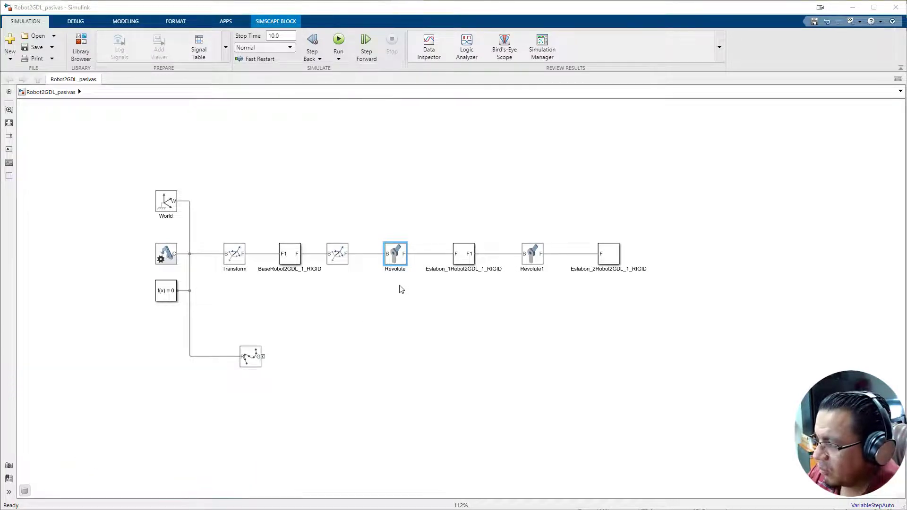
- Set the Revolute joint's torque to Provided by Input, enable position sensing, and align the block with its connection lines
double_click(396, 257)
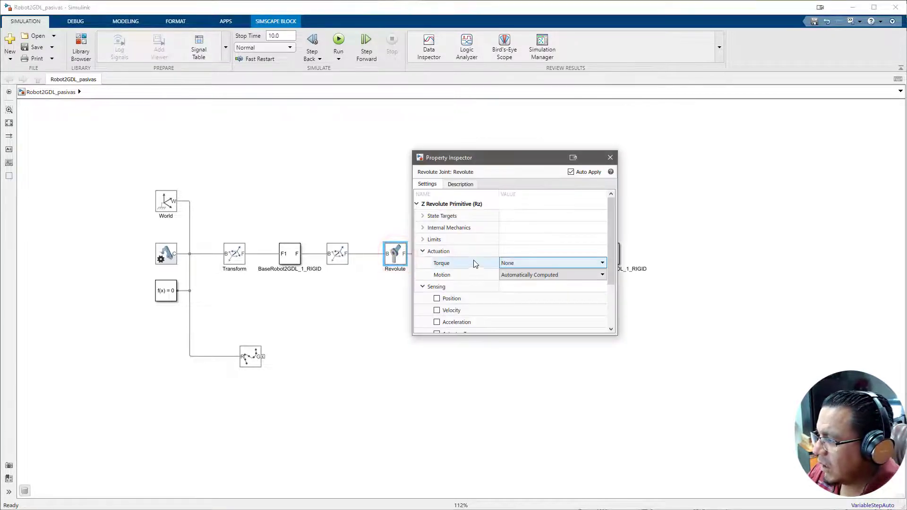
left_click(530, 265)
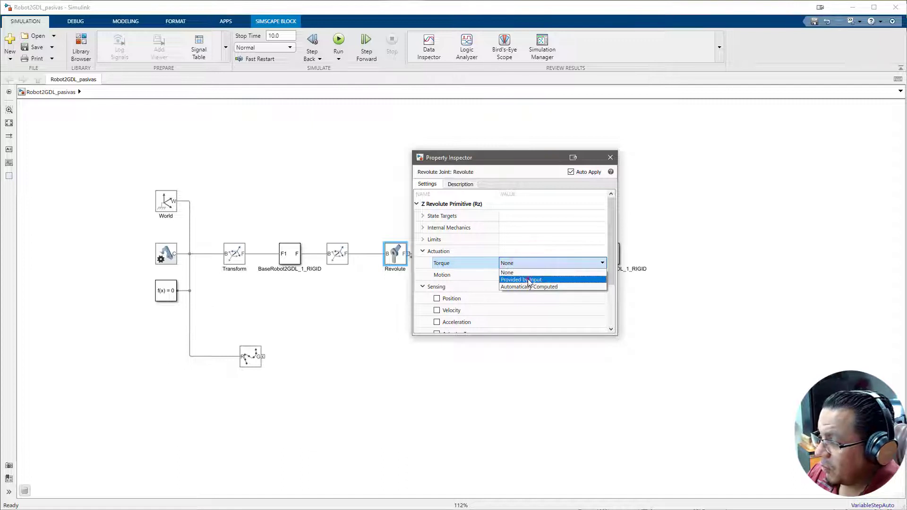
left_click(529, 280)
left_click(520, 276)
left_click(519, 276)
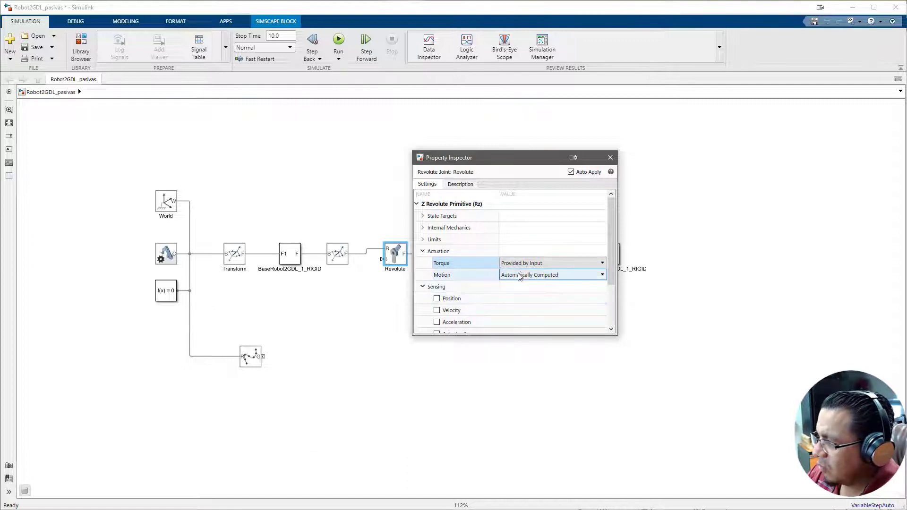
left_click(436, 298)
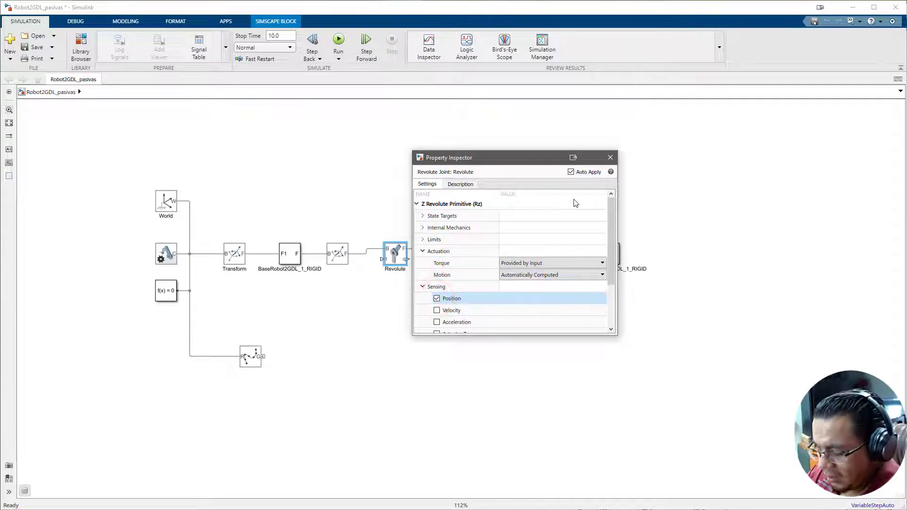
left_click(610, 157)
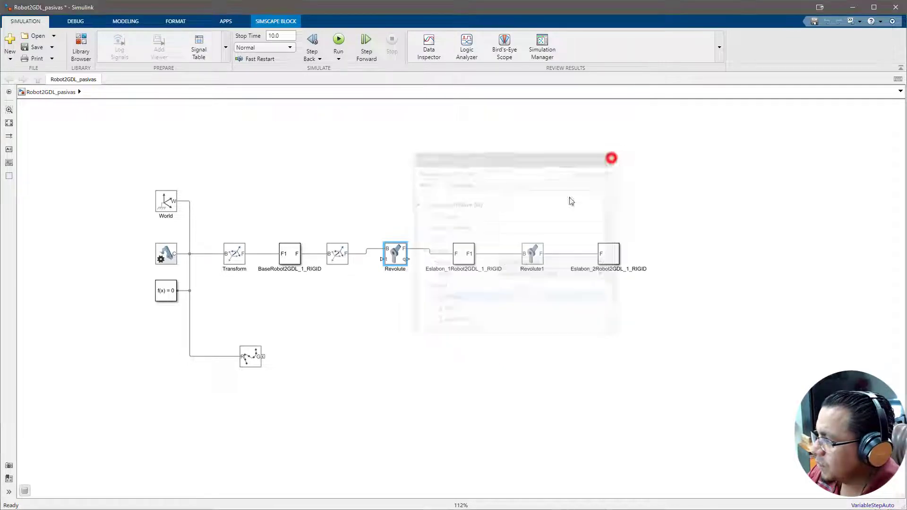
left_click(395, 257)
- Set Revolute1's torque to Provided by Input with position sensing enabled, straighten its connection lines, and save the model
left_click(534, 255)
double_click(534, 255)
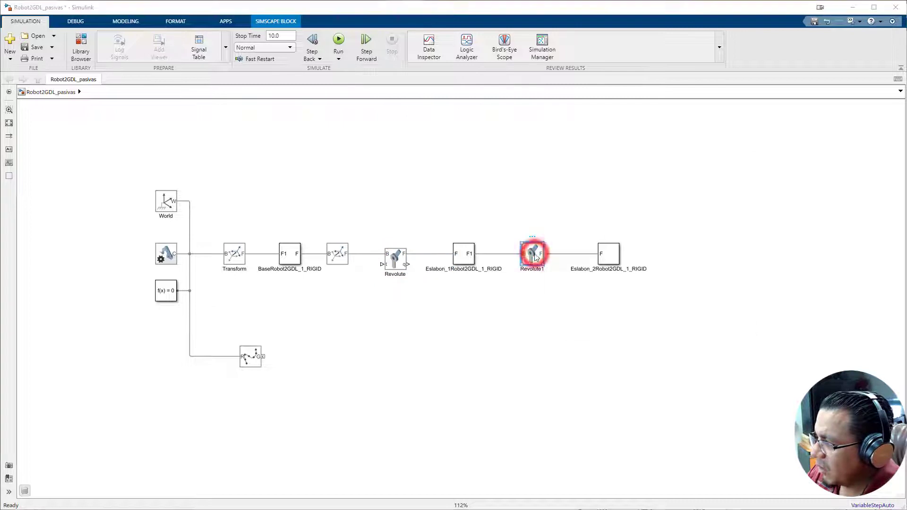
left_click(660, 263)
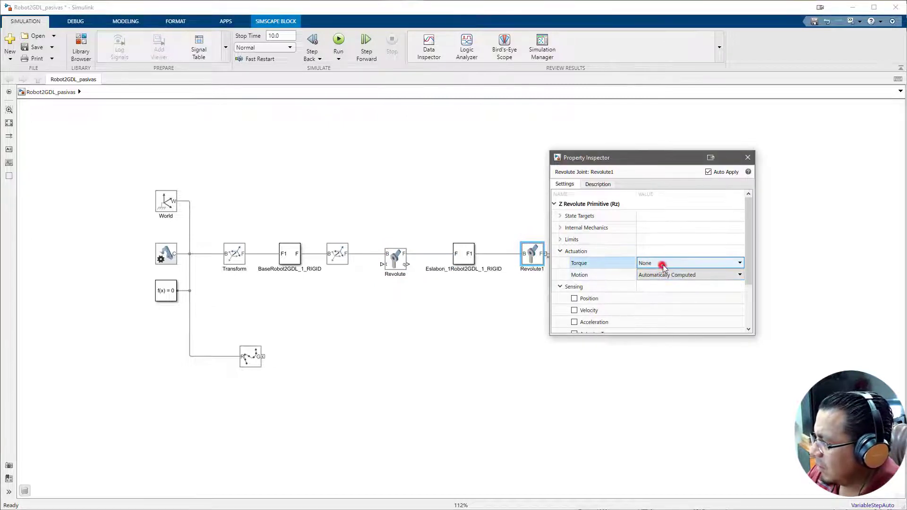
left_click(662, 279)
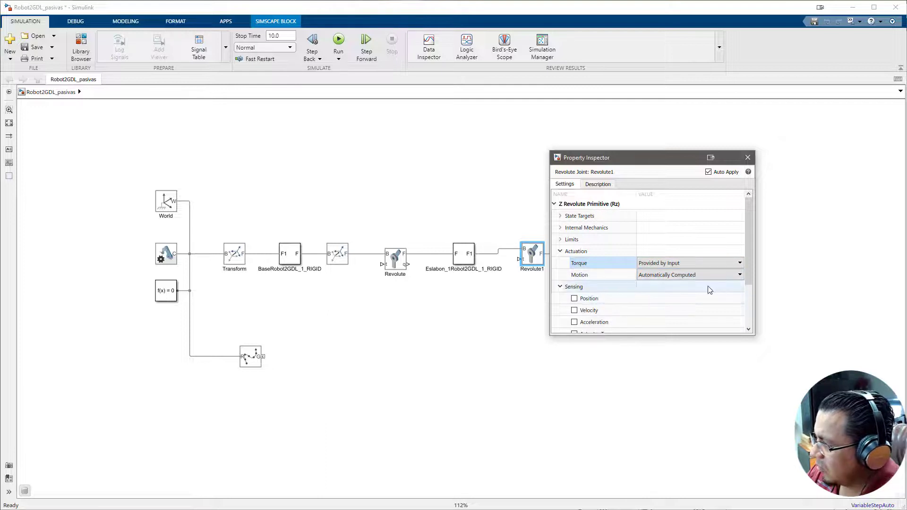
left_click(574, 298)
left_click(748, 158)
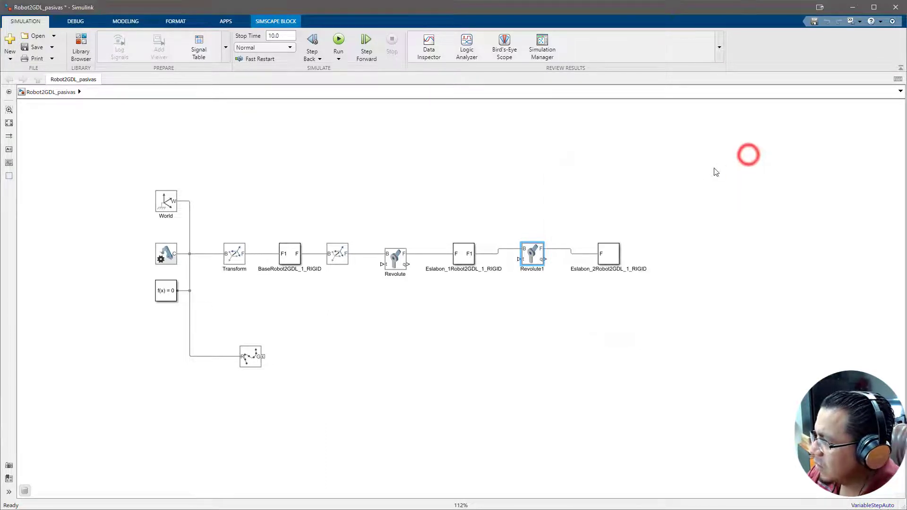
left_click(535, 259)
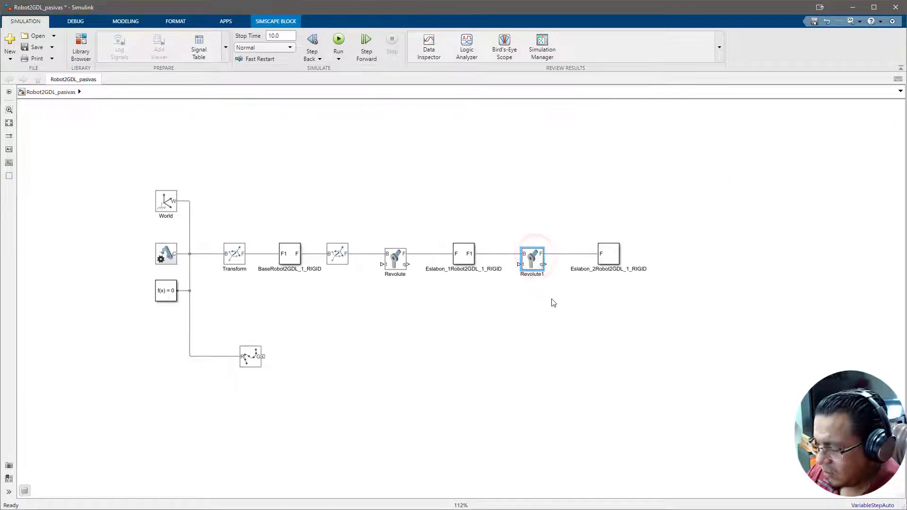
key("ctrl+s")
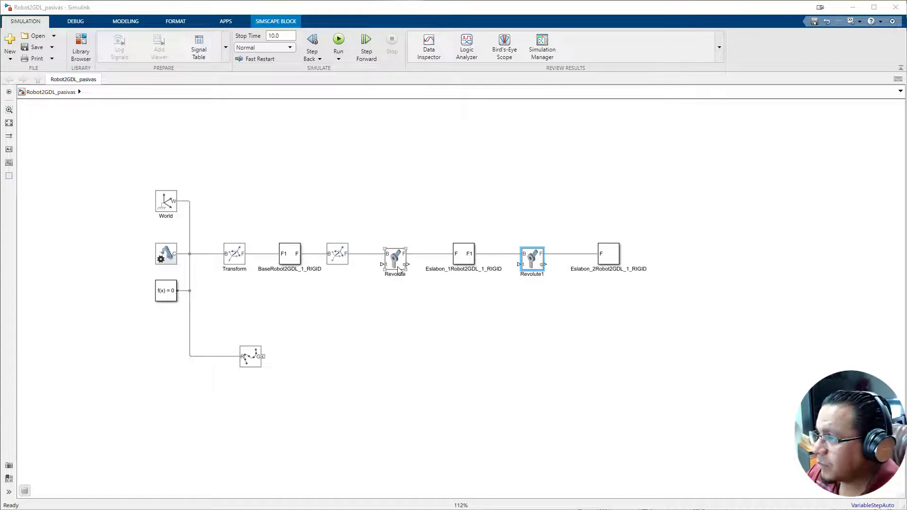
- Add a PS-Simulink Converter from the Simscape Utilities library to the model, just below and beside the Revolute joint
left_click(86, 42)
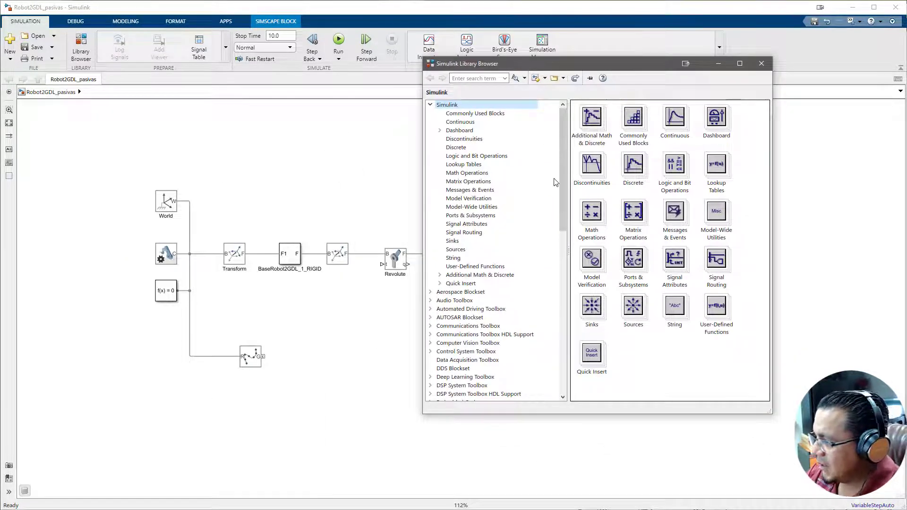
left_click_drag(561, 183, 579, 366)
left_click(430, 224)
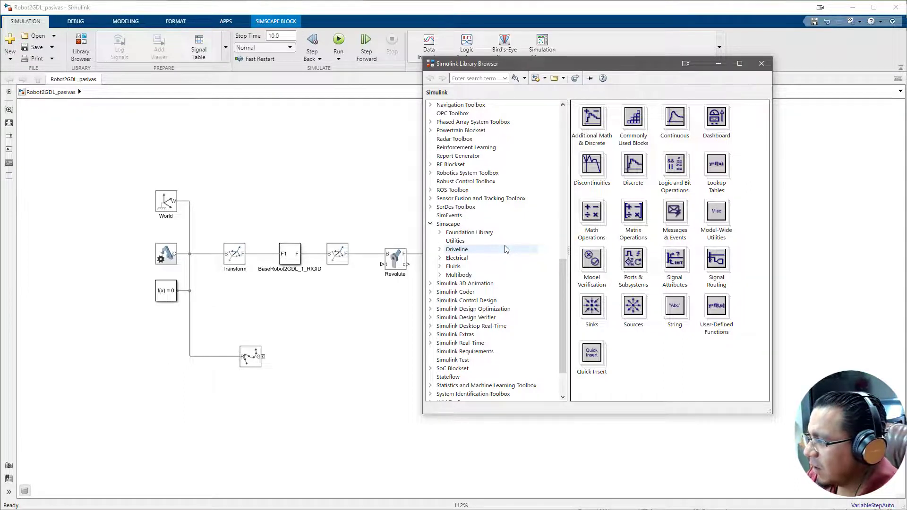
left_click(461, 242)
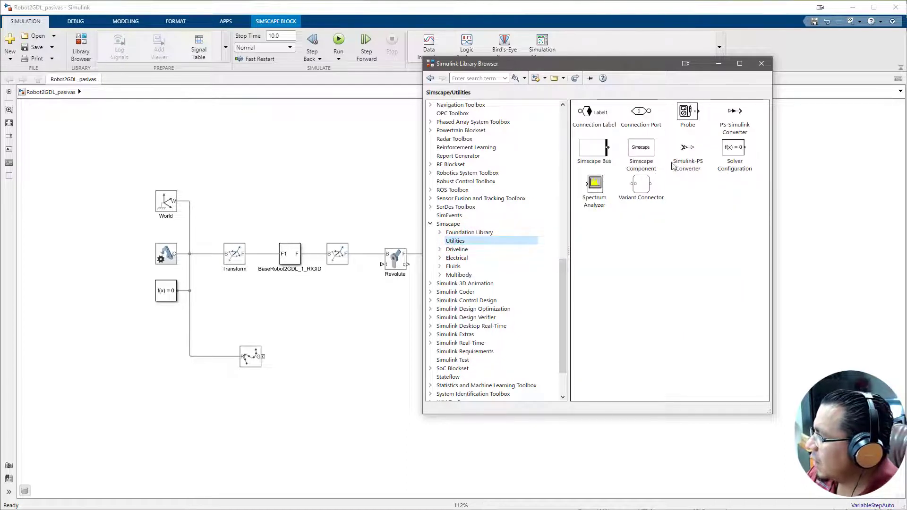
left_click(737, 113)
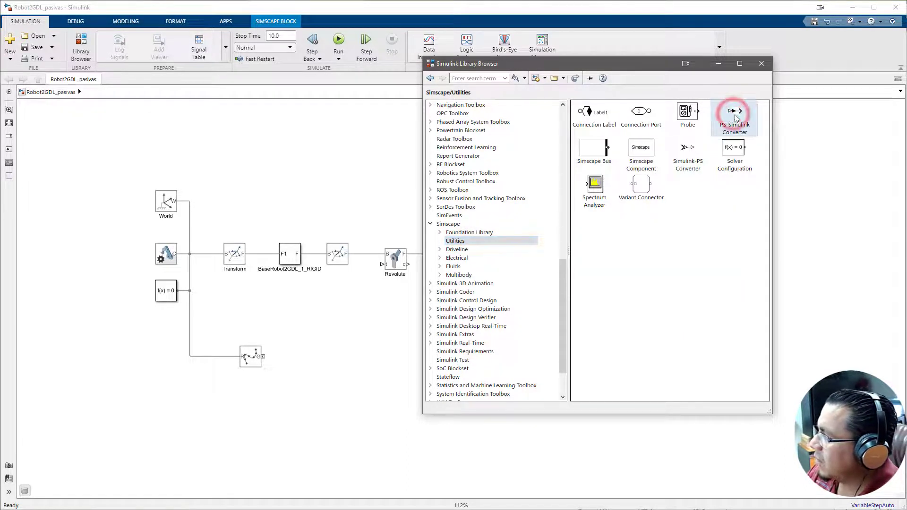
mouse_move(736, 115)
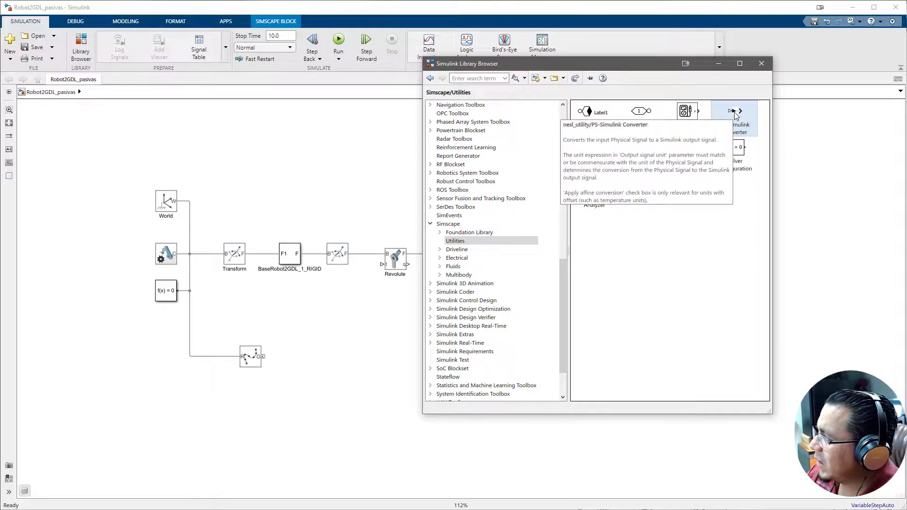
left_click_drag(735, 116, 431, 302)
key("alt+Tab")
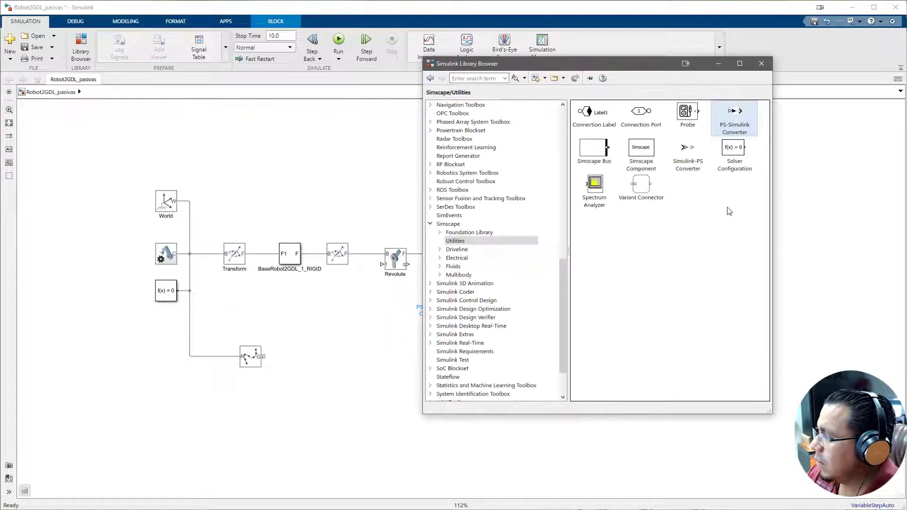
- Add a Simulink-PS Converter from the Simscape Utilities library below the Revolute joint and align the PS-Simulink Converter level with it
left_click_drag(688, 148, 358, 315)
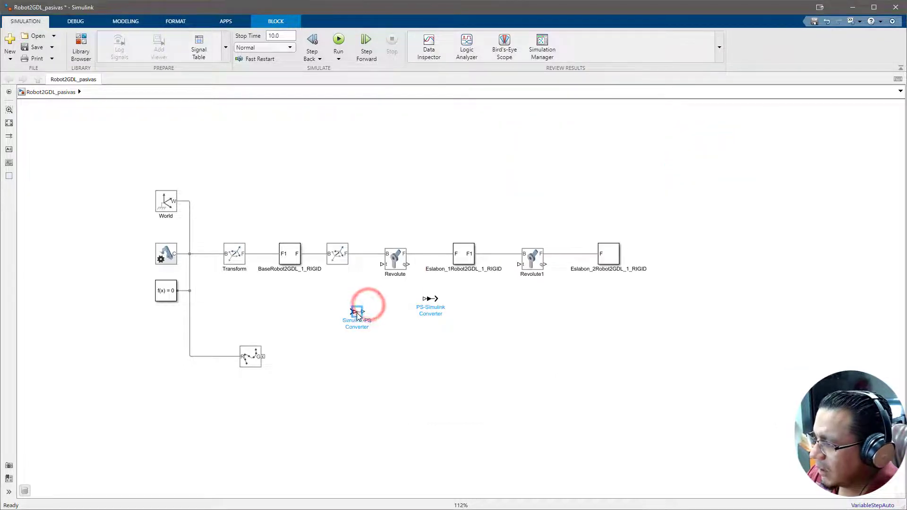
left_click(431, 300)
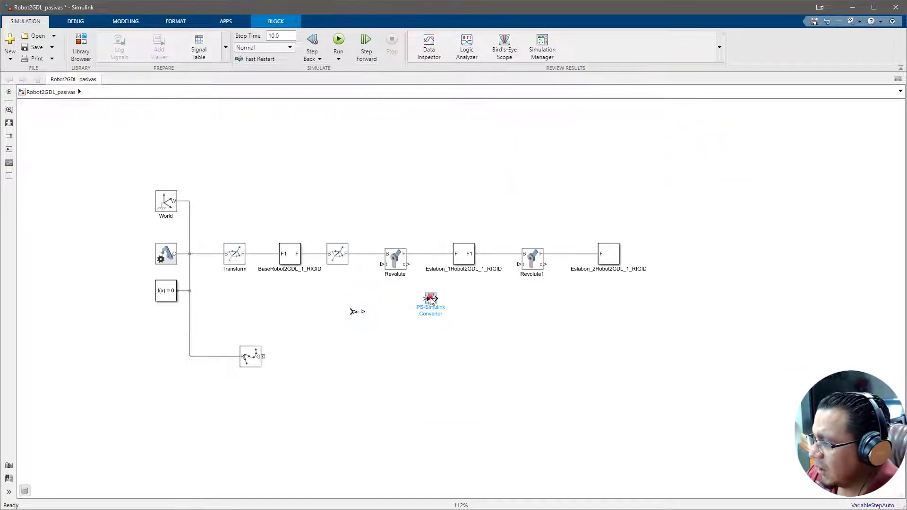
left_click_drag(396, 340, 358, 314)
left_click(357, 314)
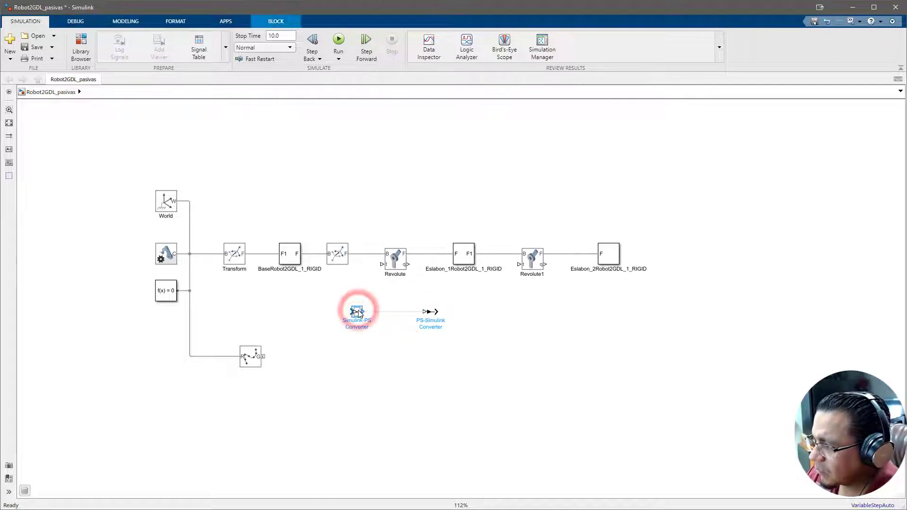
- Set the Simulink-PS Converter's input signal unit to N*m and connect its output to the Revolute joint's torque input
double_click(359, 312)
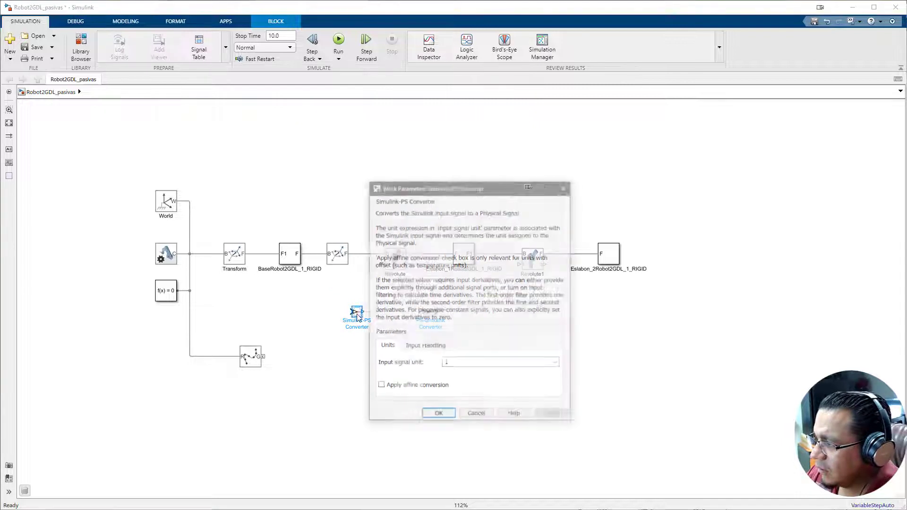
left_click(557, 363)
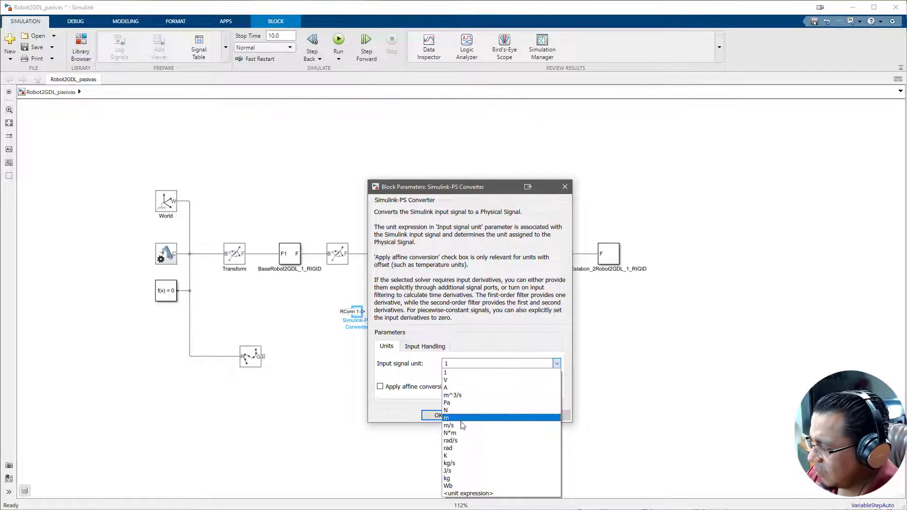
left_click(459, 434)
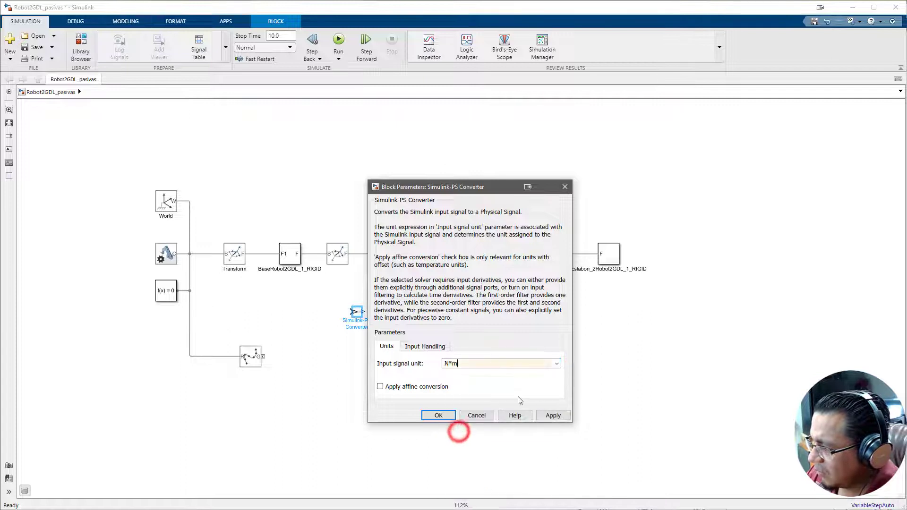
left_click(552, 415)
left_click(439, 416)
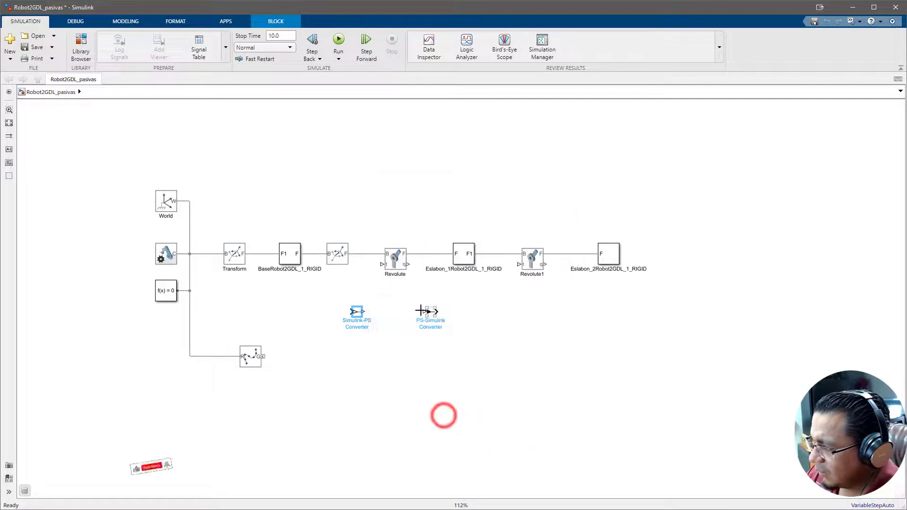
left_click(359, 311)
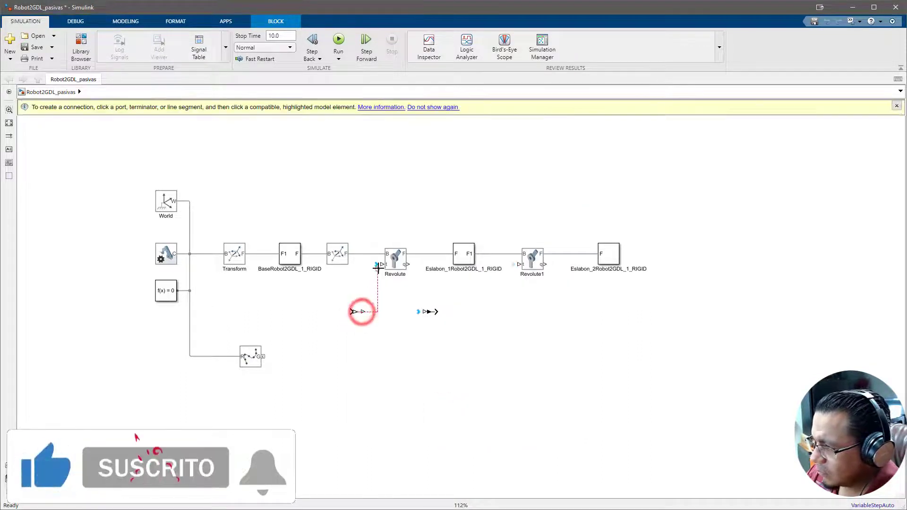
- Set the PS-Simulink Converter's output signal unit to deg and connect its input to the Revolute joint's position output
left_click(430, 313)
double_click(430, 312)
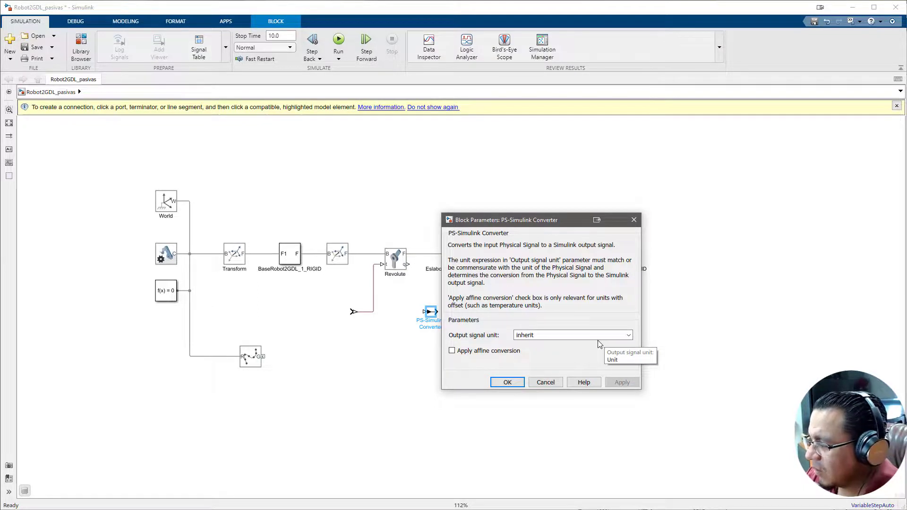
left_click(629, 335)
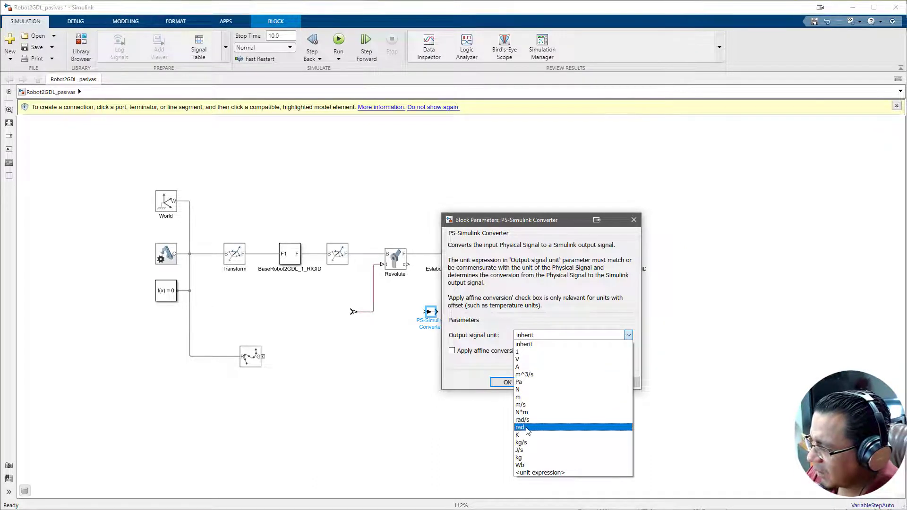
left_click(552, 336)
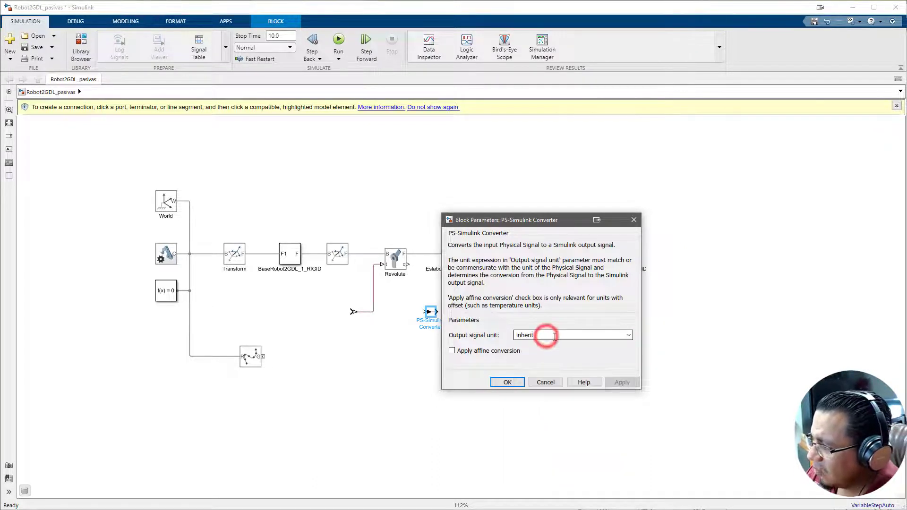
double_click(552, 335)
type("deg")
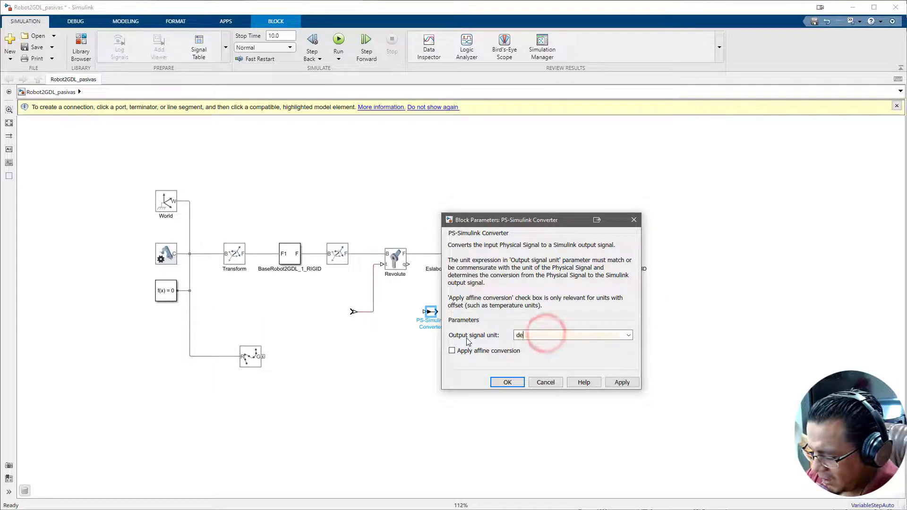
left_click(624, 384)
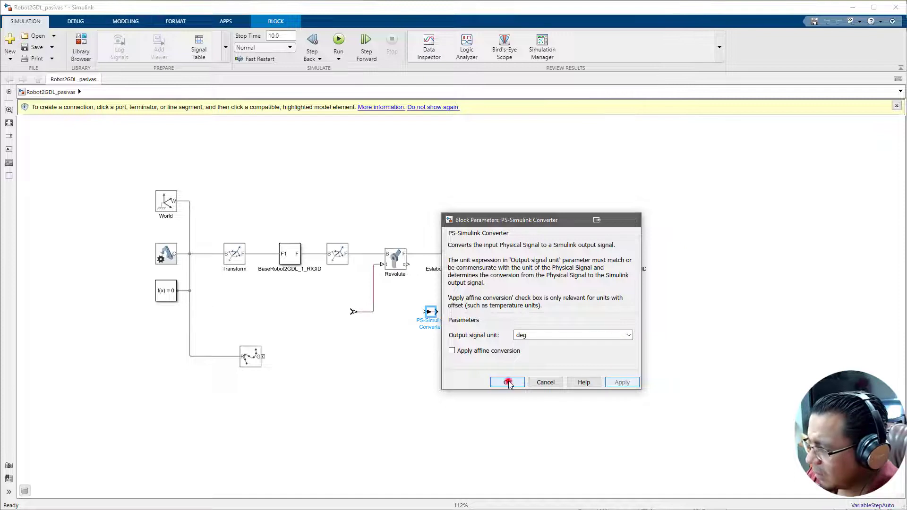
left_click(508, 382)
left_click_drag(423, 314, 409, 265)
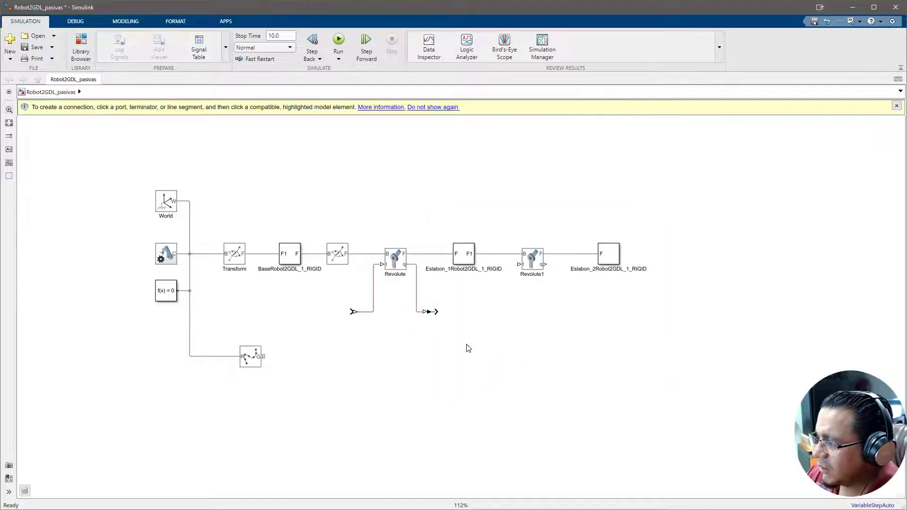
- Duplicate both converters below Revolute1 and connect the copies to its position output and torque input
left_click_drag(430, 312, 544, 265)
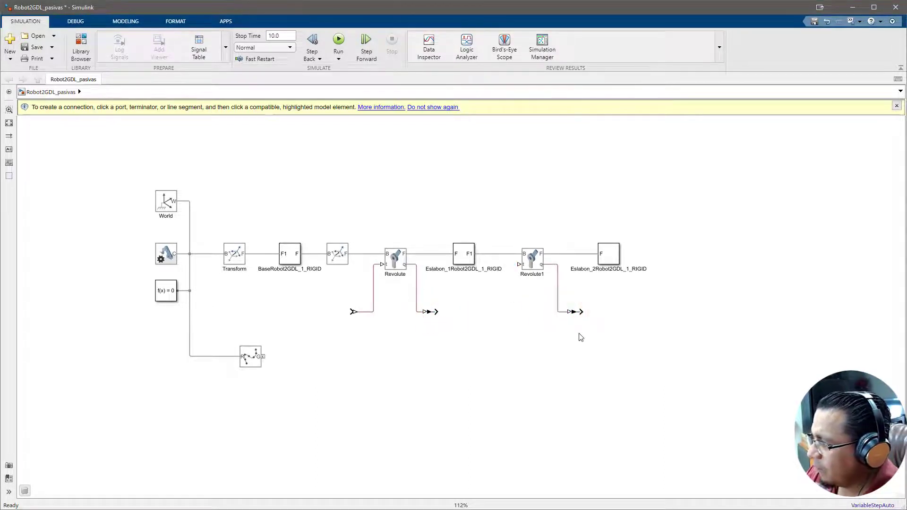
left_click_drag(355, 315, 518, 265)
left_click_drag(504, 317, 496, 315)
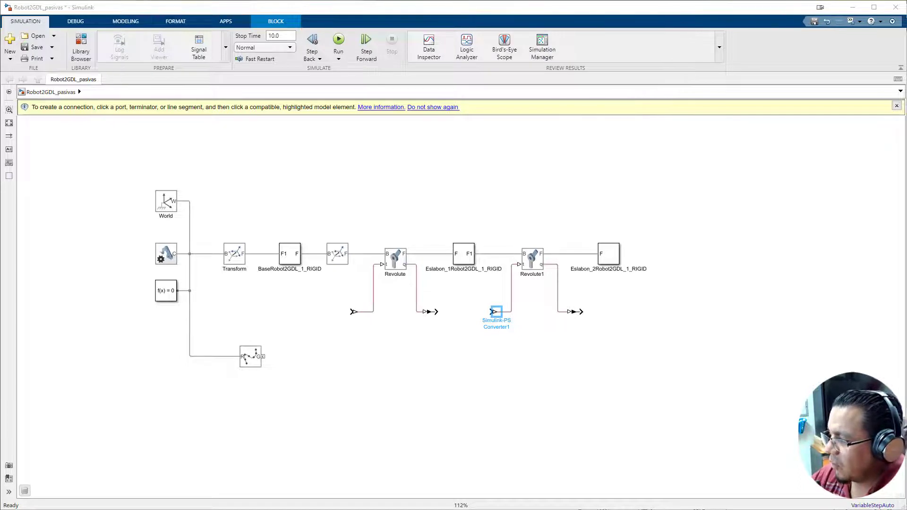
left_click(517, 361)
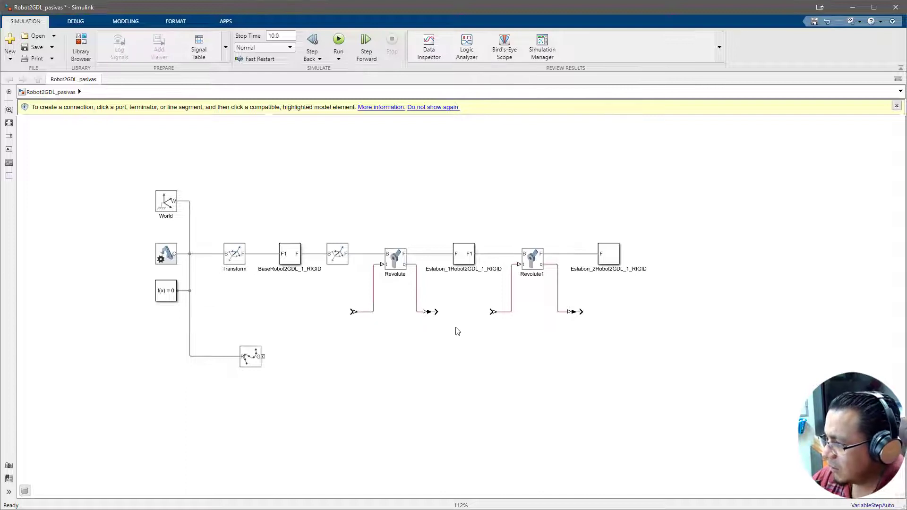
- Add a Scope from the Simulink Sinks library and place it below and beyond Revolute1's PS-Simulink Converter
left_click(80, 46)
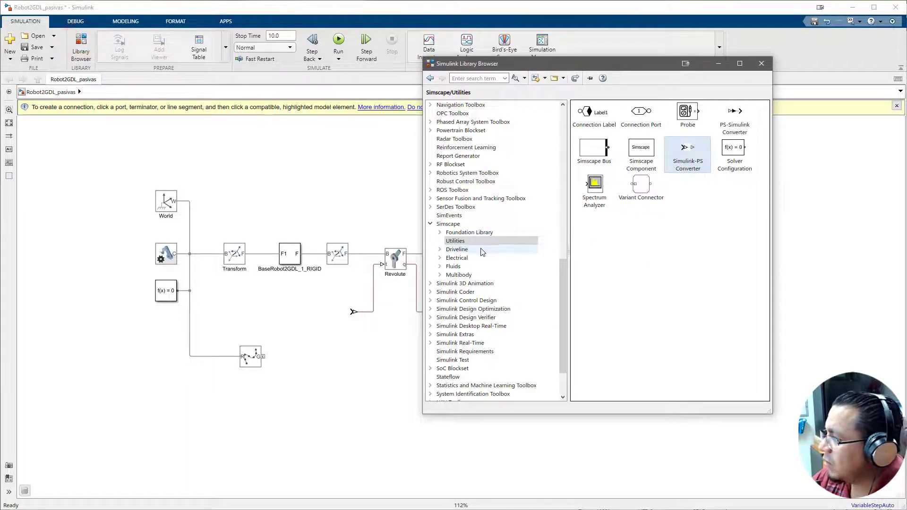
left_click_drag(563, 280, 568, 124)
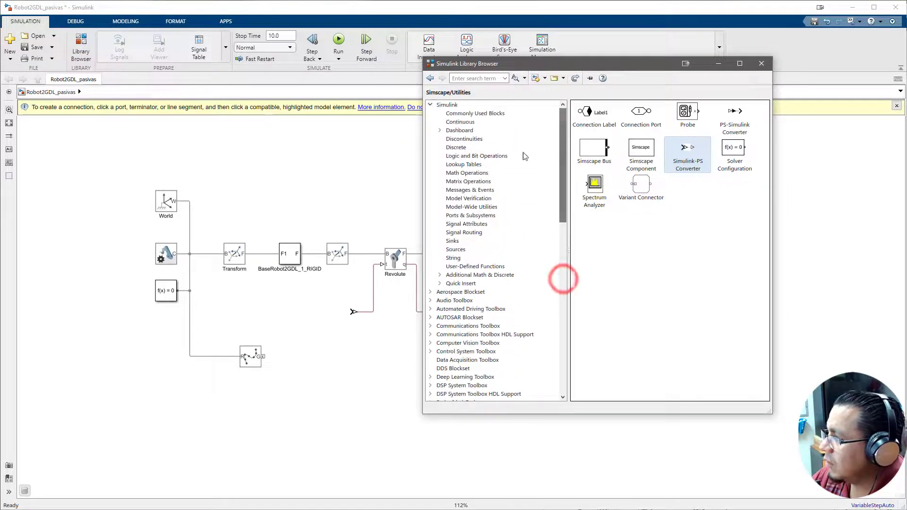
left_click(457, 250)
left_click(461, 242)
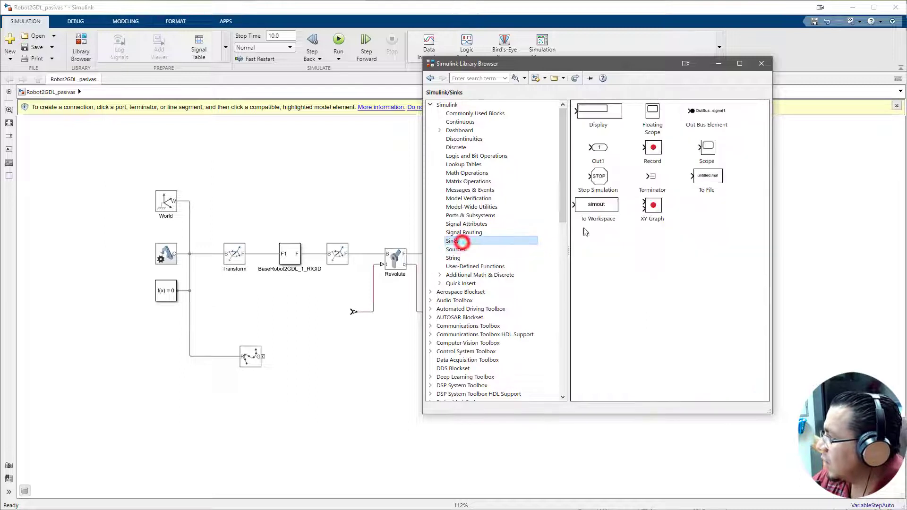
left_click_drag(707, 148, 391, 381)
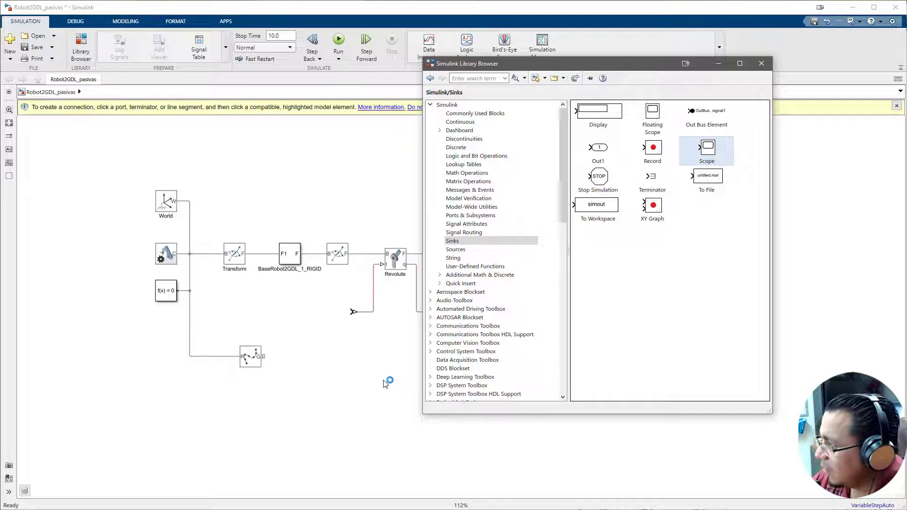
left_click_drag(385, 383, 631, 366)
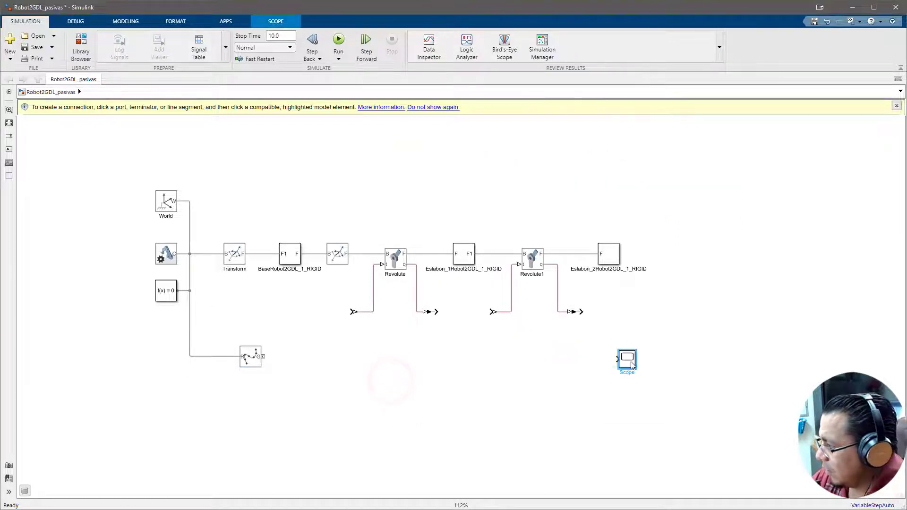
- Configure the Scope with 2 input ports and a layout of two stacked displays
left_click(632, 365)
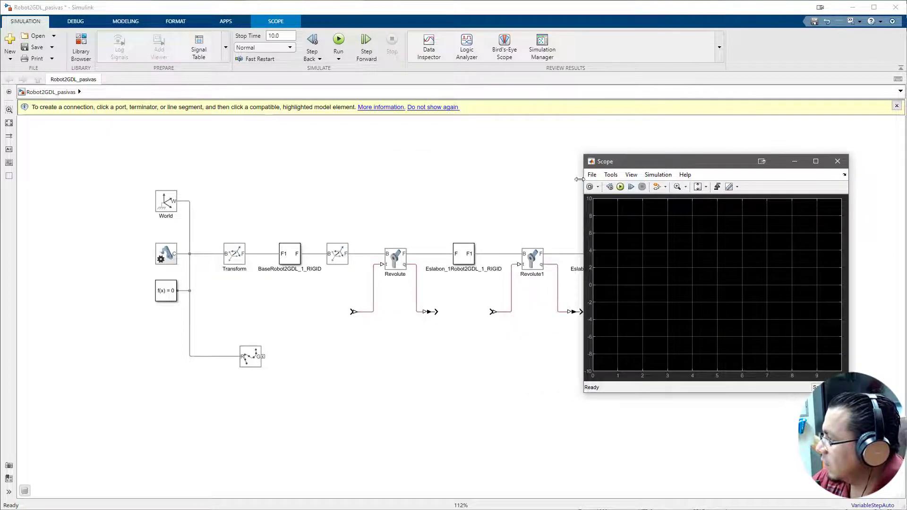
left_click(590, 187)
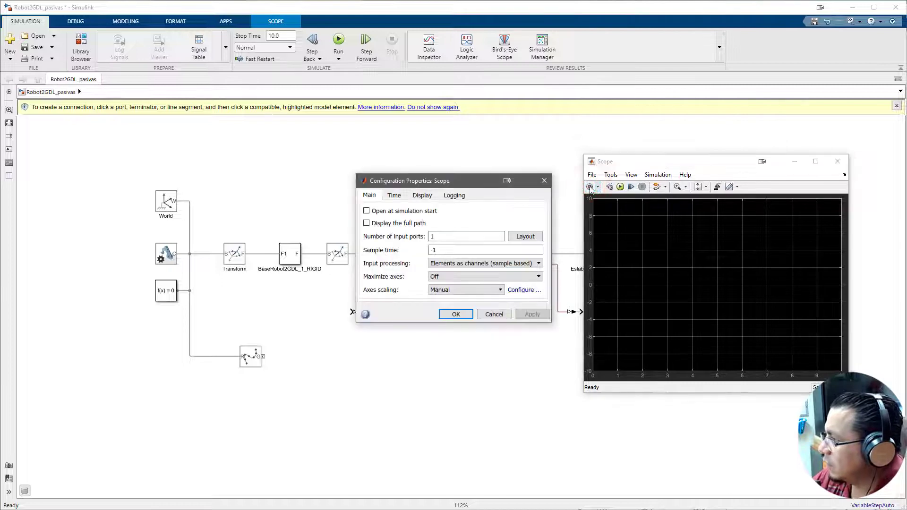
double_click(445, 237)
type("2")
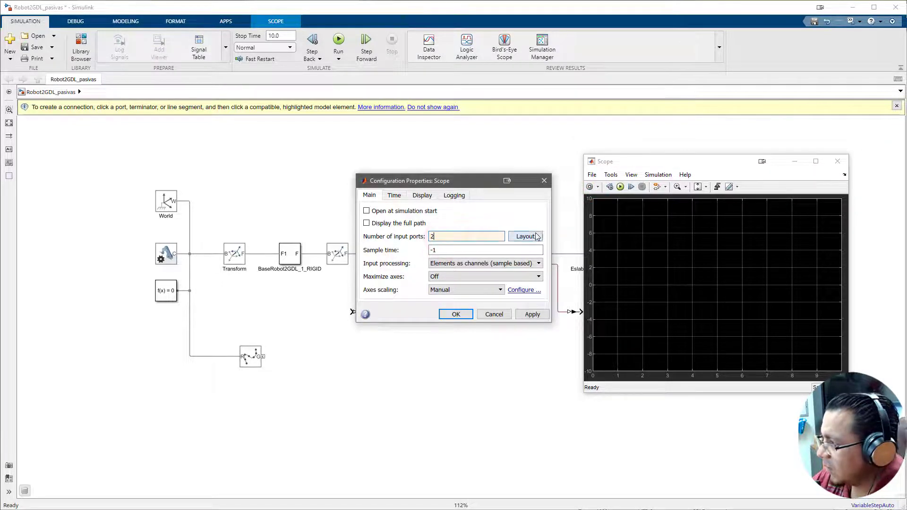
left_click(538, 236)
left_click(569, 255)
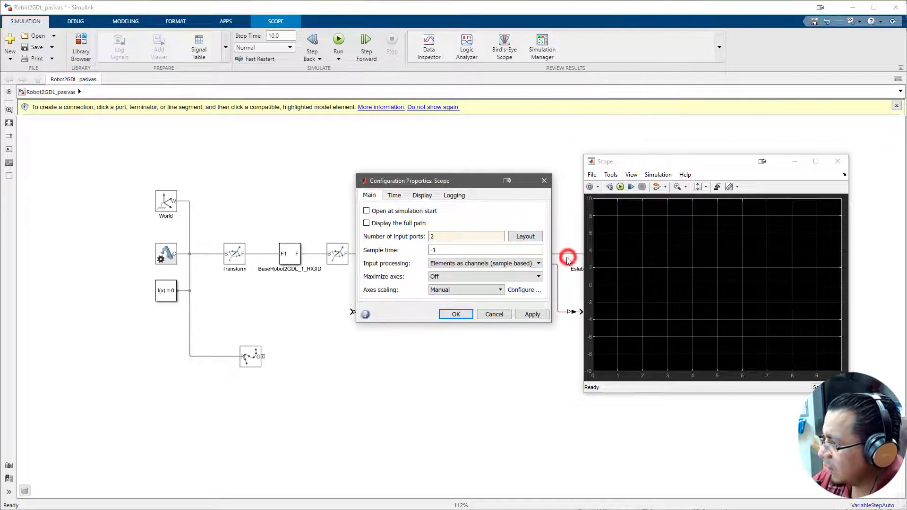
left_click(456, 314)
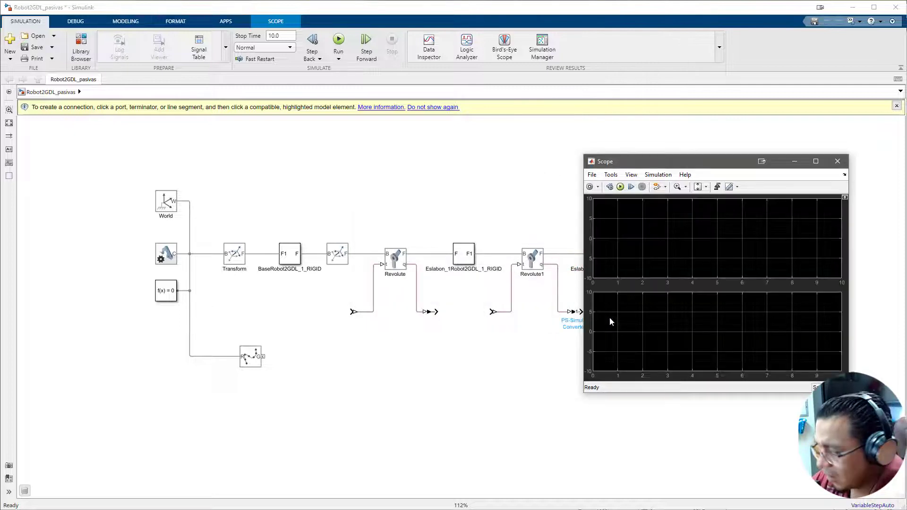
- Set the Scope to open at simulation start and close its window
left_click(588, 187)
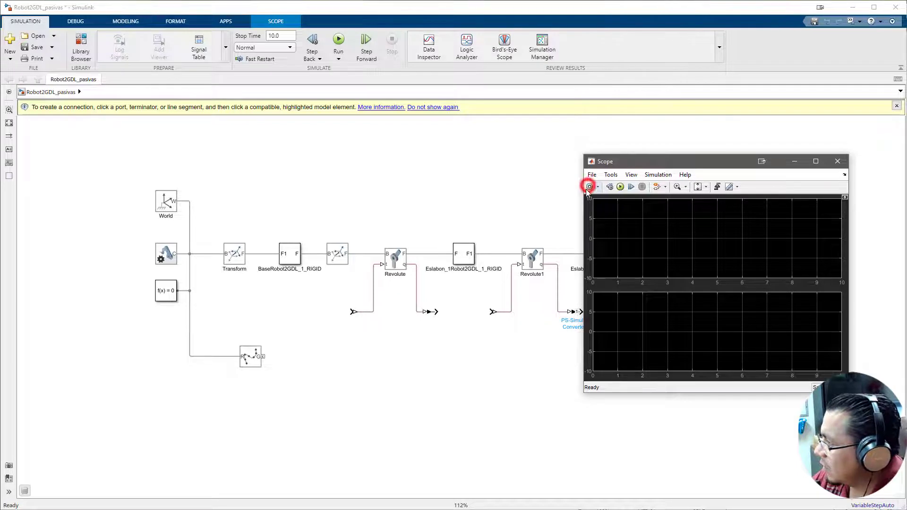
left_click(367, 211)
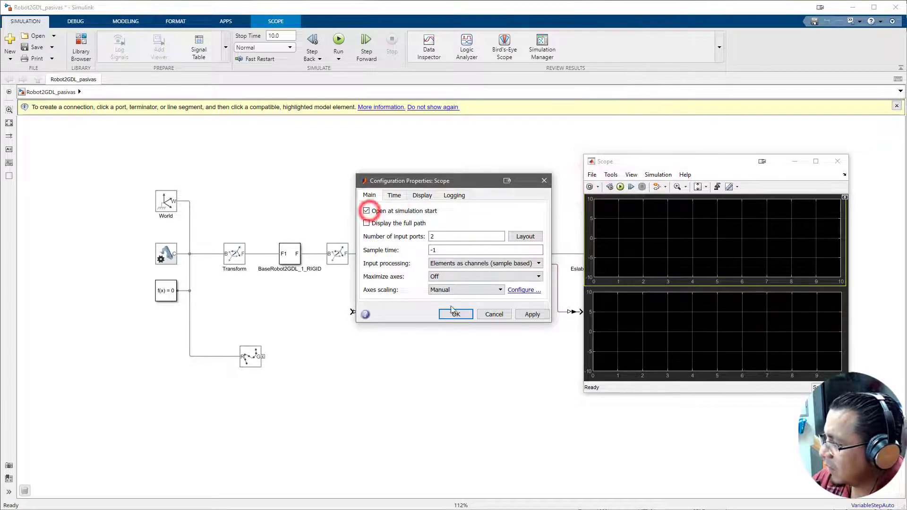
left_click(456, 315)
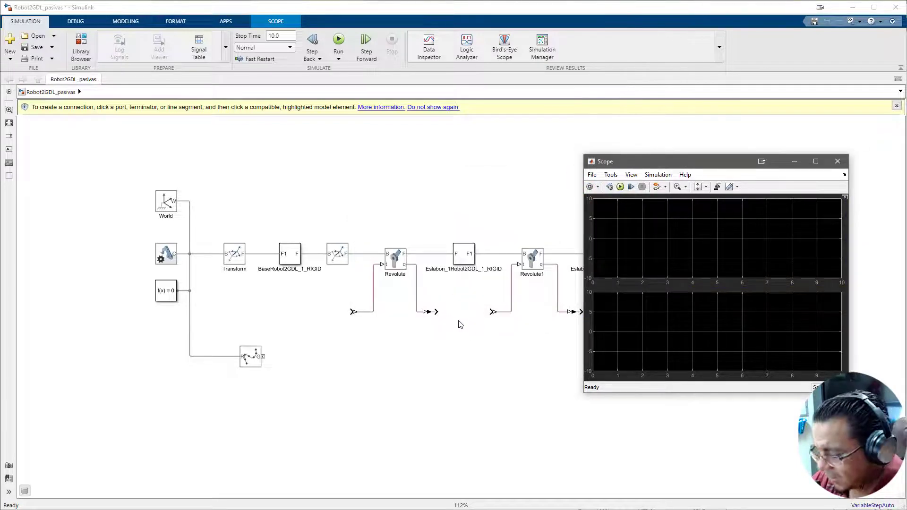
left_click(838, 162)
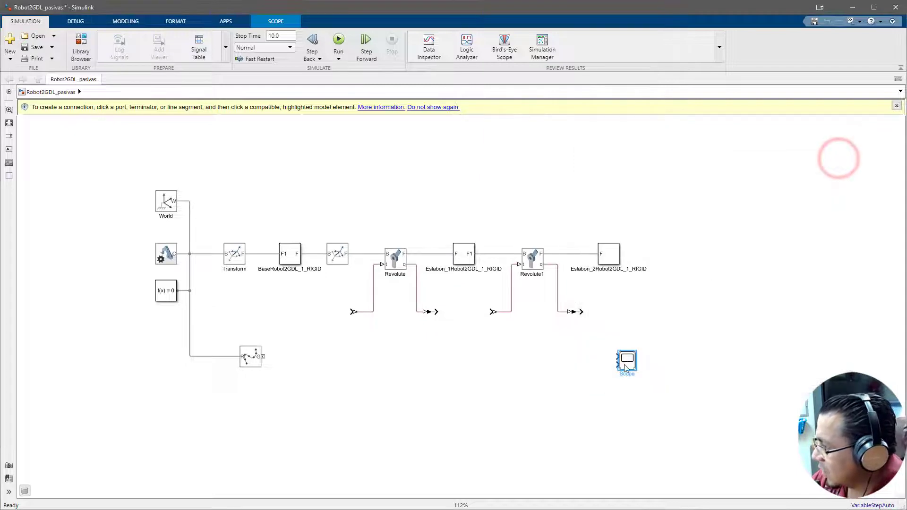
- Connect the Scope's first input to Revolute1's PS-Simulink Converter and its second input to the Revolute joint's converter
left_click_drag(624, 364, 582, 312)
left_click_drag(644, 357, 431, 311)
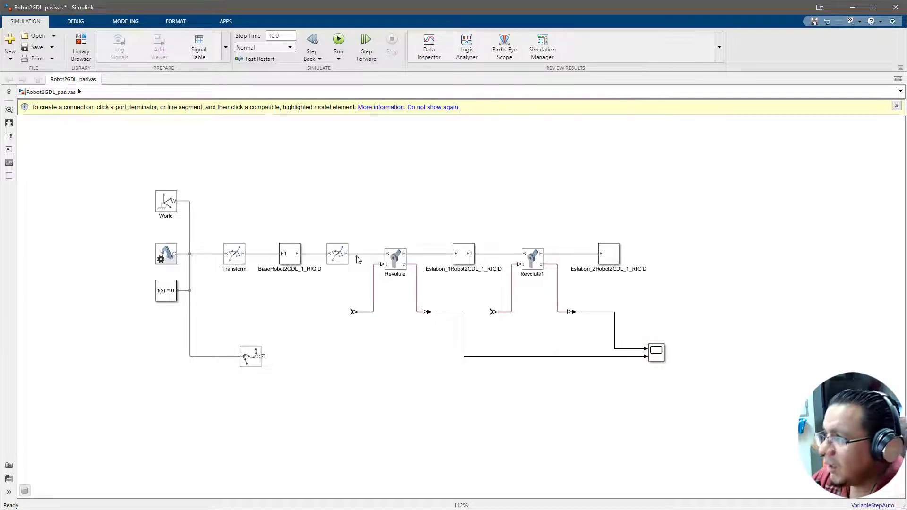
left_click(81, 46)
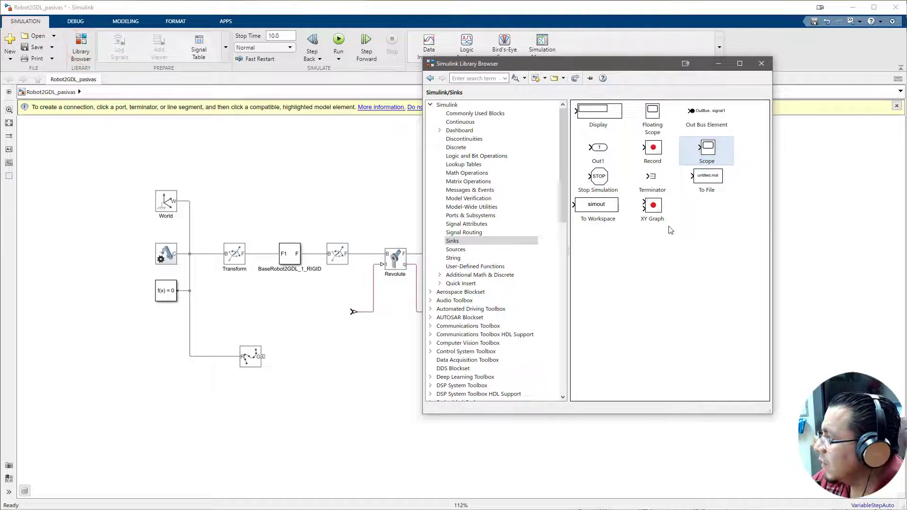
left_click(761, 63)
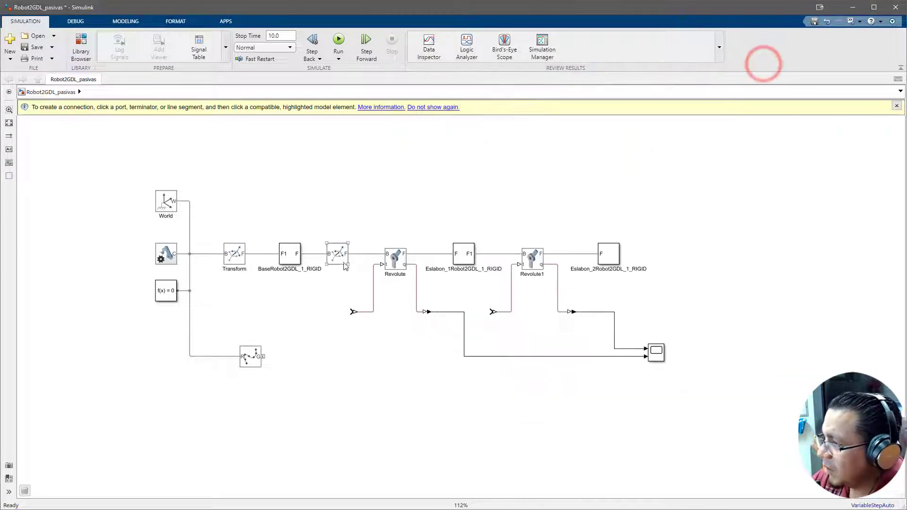
- Set the Revolute joint's position state target to 0 deg and close its properties
left_click(396, 256)
double_click(397, 256)
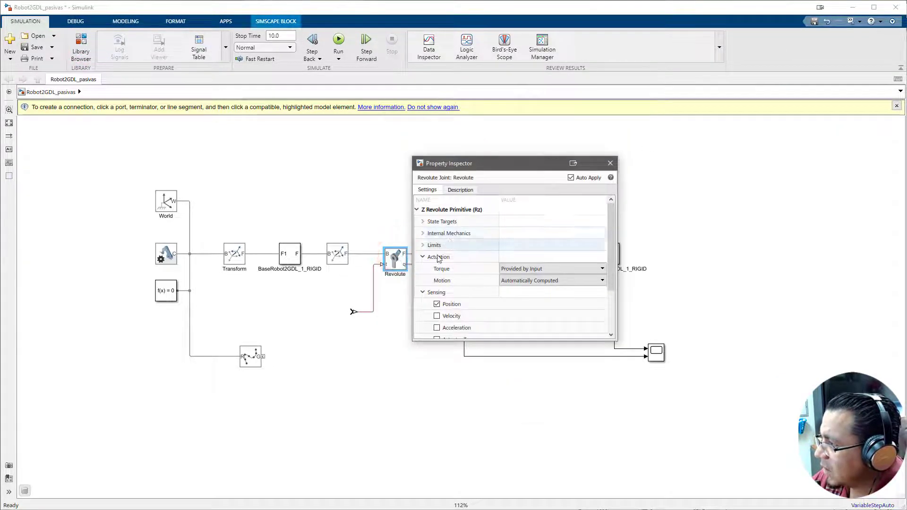
left_click(423, 221)
left_click(521, 257)
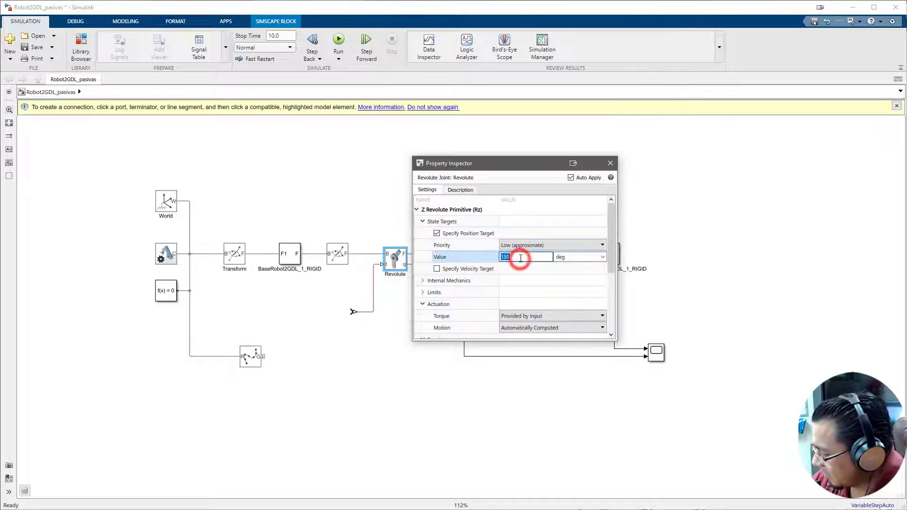
key("Return")
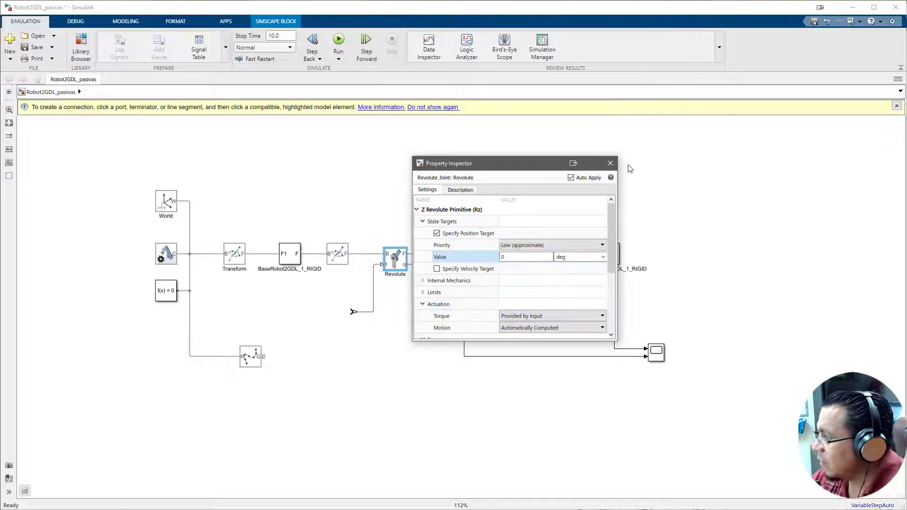
left_click(610, 164)
- Replace the position state target value of the Revolute1 joint, recheck its properties and close them
left_click(532, 260)
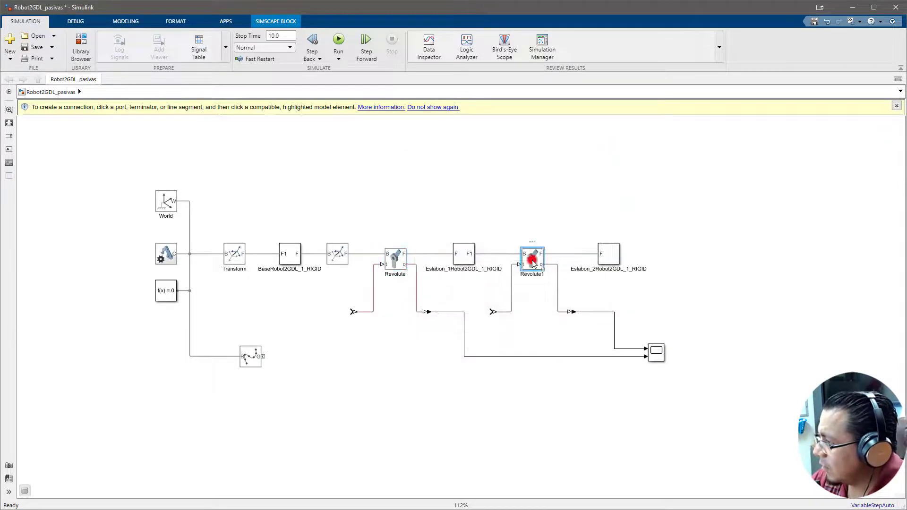
double_click(532, 263)
left_click(652, 256)
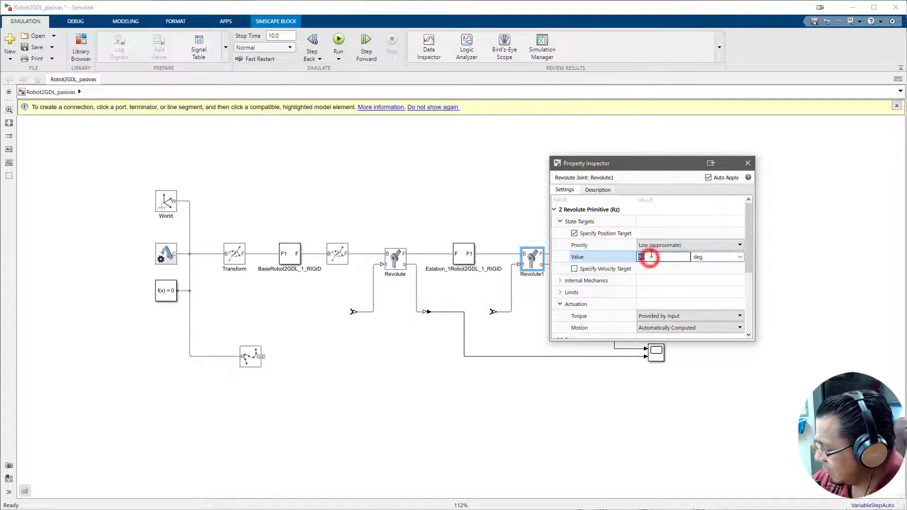
left_click(748, 164)
left_click(533, 257)
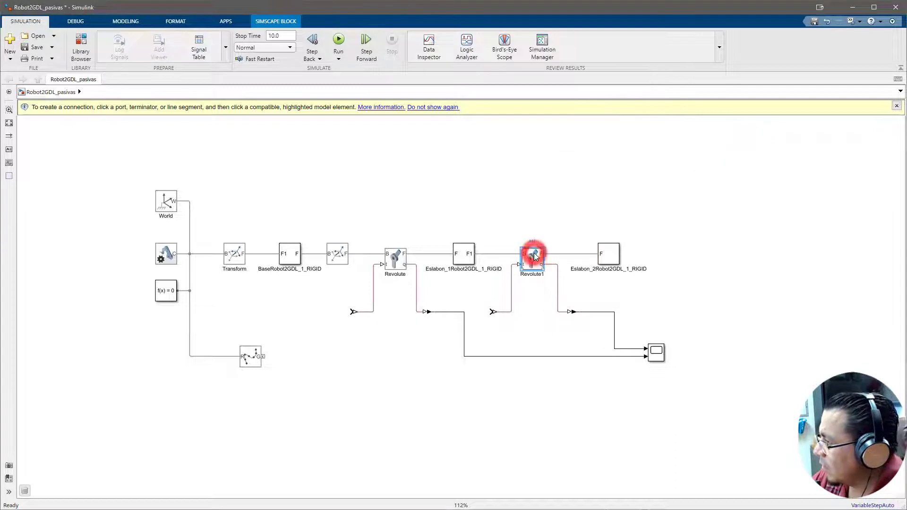
double_click(535, 257)
left_click(752, 163)
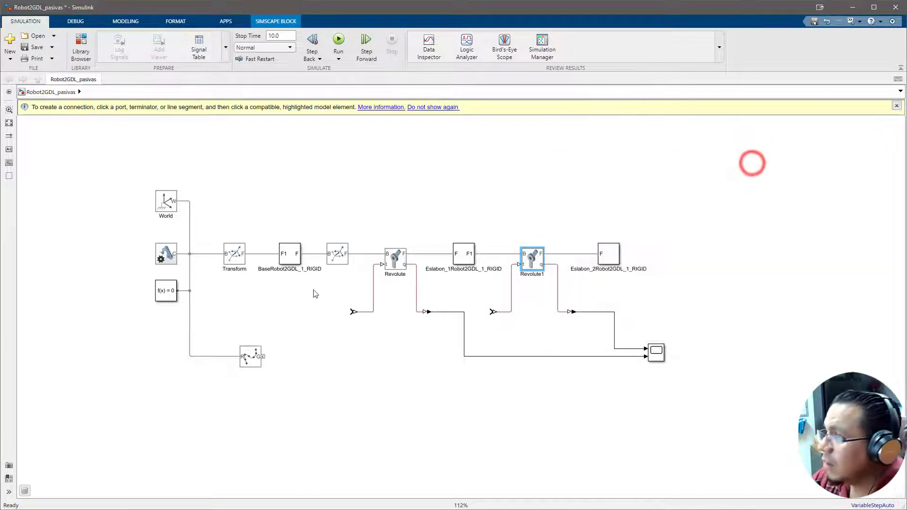
- Add a Sine Wave from Simulink Sources feeding Revolute's input converter, and place a copy below it feeding Revolute1's input converter
left_click(81, 45)
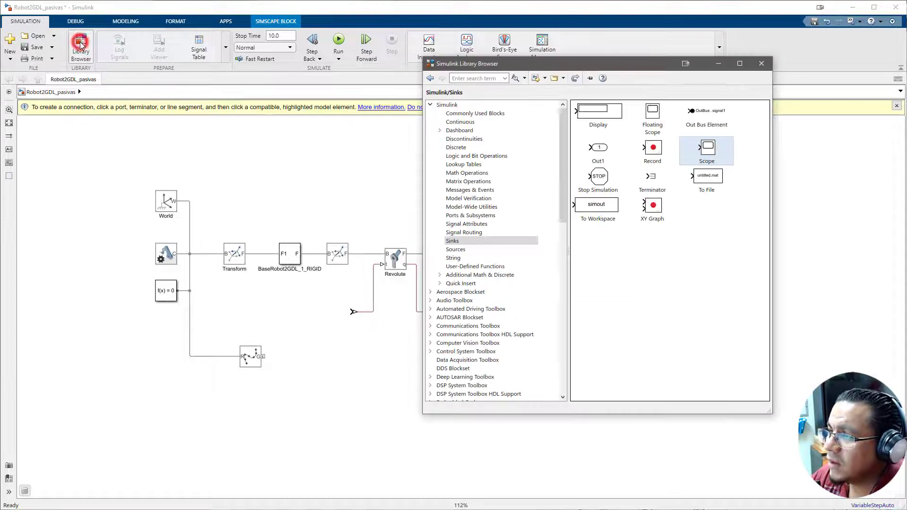
left_click(454, 250)
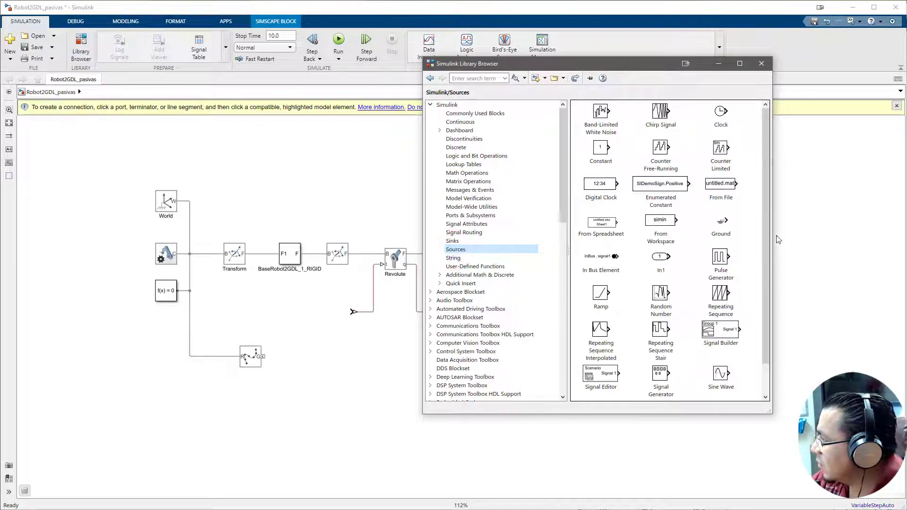
left_click_drag(763, 234, 763, 265)
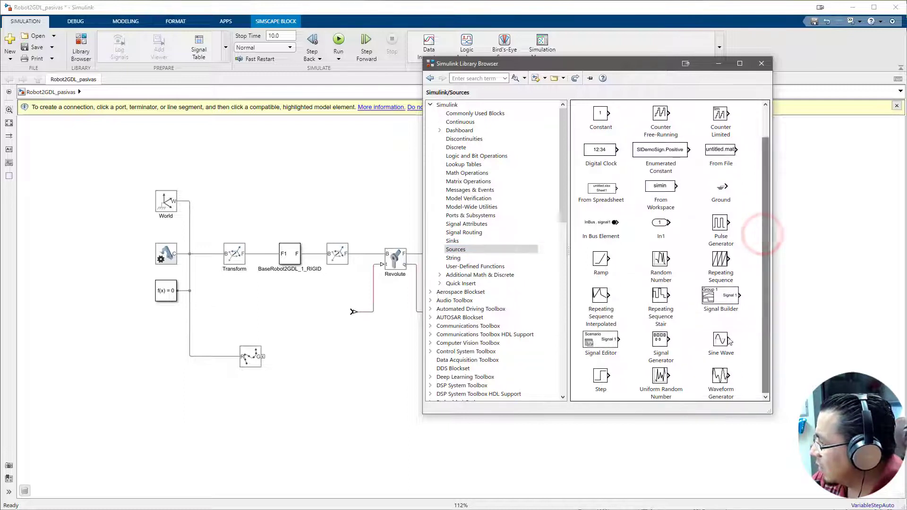
left_click_drag(722, 339, 326, 360)
left_click_drag(332, 357, 352, 312)
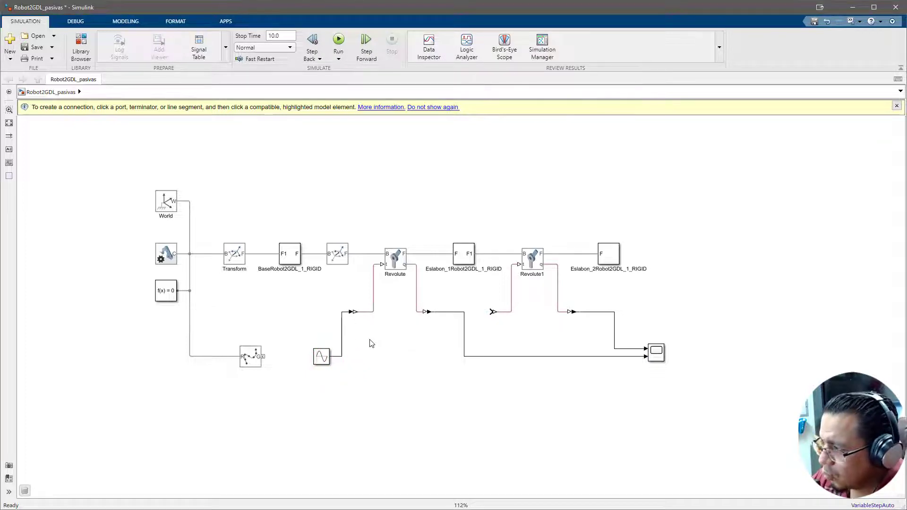
left_click_drag(314, 361, 493, 313)
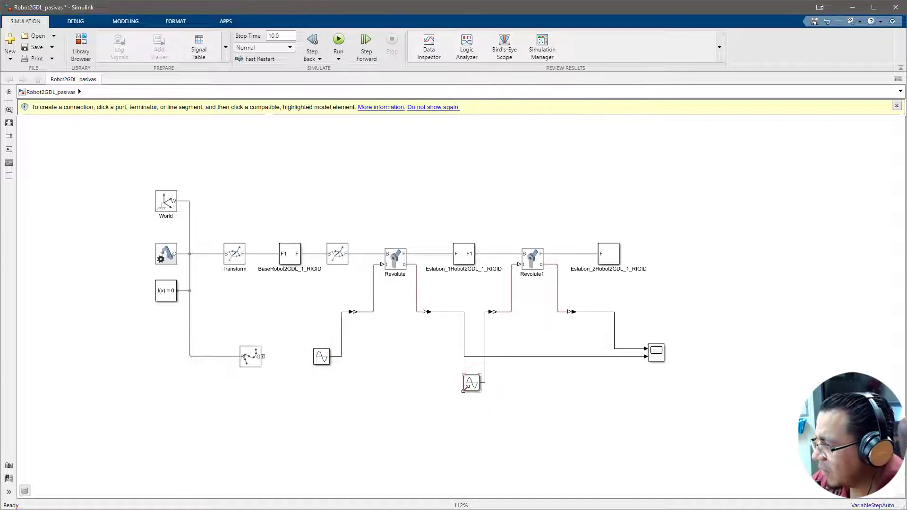
left_click_drag(470, 384, 322, 387)
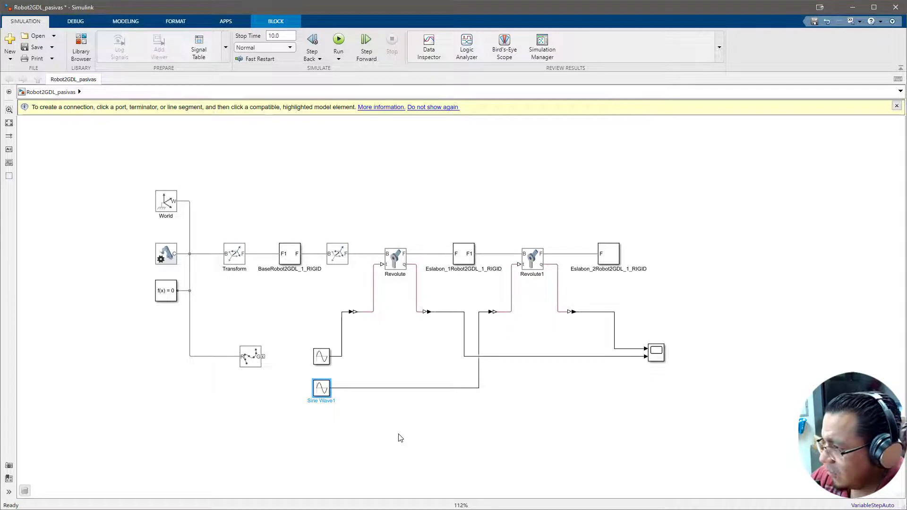
- Set the first Sine Wave's frequency to 2*pi/5 rad/sec, apply the change and close its parameters
double_click(325, 358)
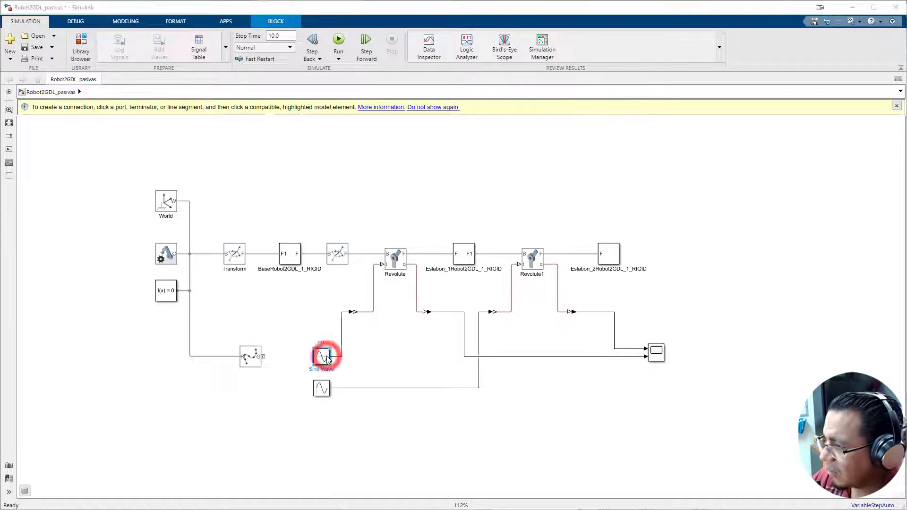
left_click_drag(456, 175, 534, 88)
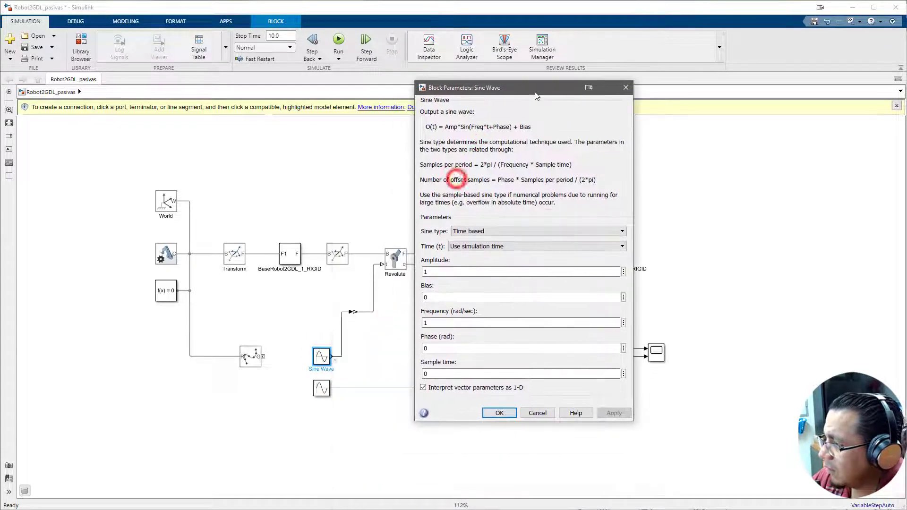
double_click(435, 272)
left_click(439, 275)
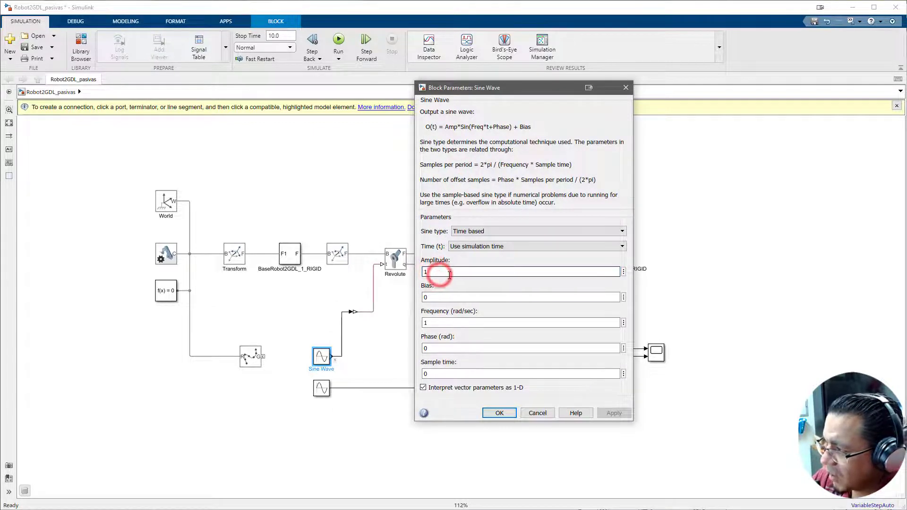
double_click(440, 323)
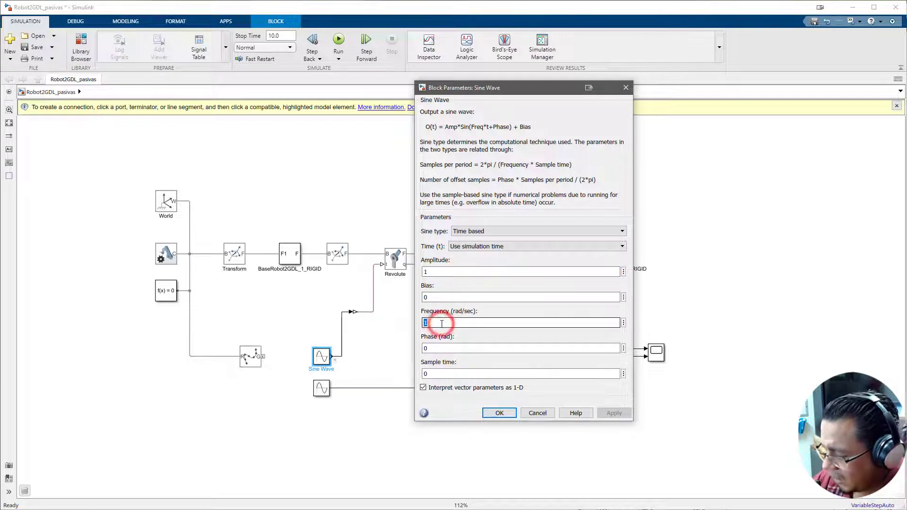
type("2")
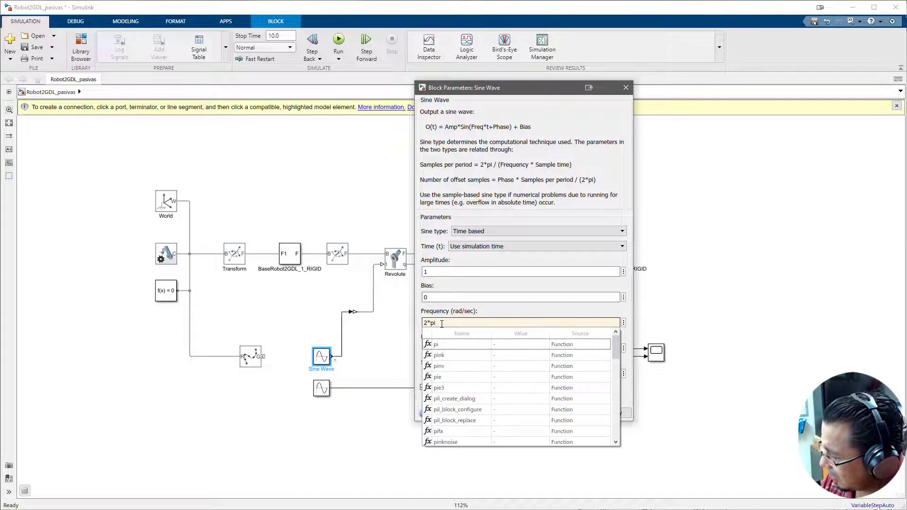
type("*pi/5")
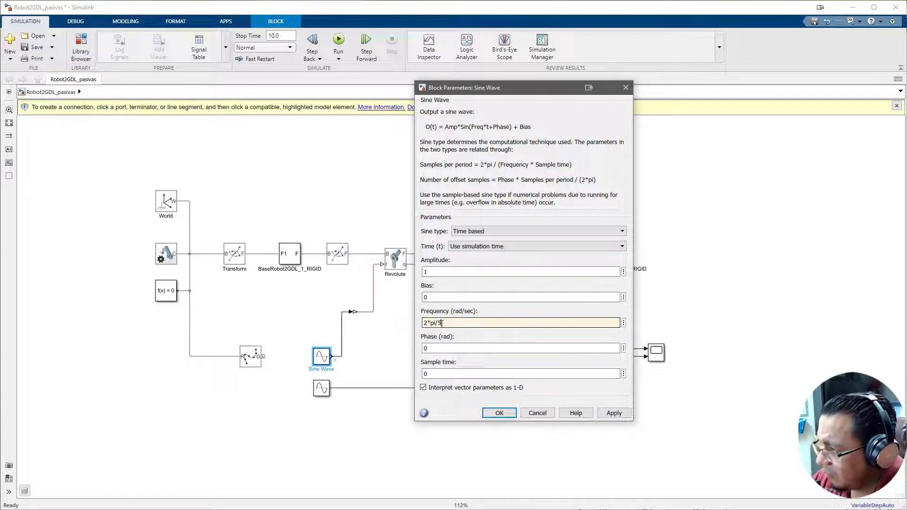
left_click(503, 348)
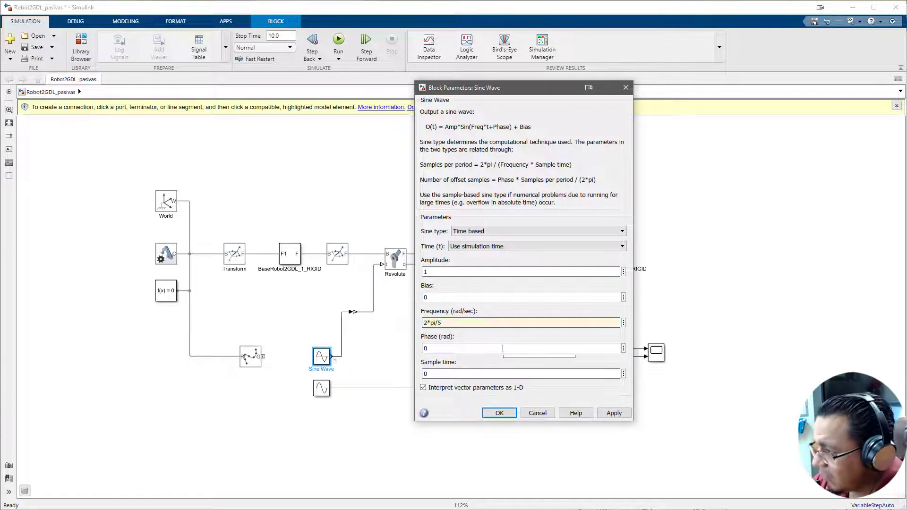
left_click(611, 416)
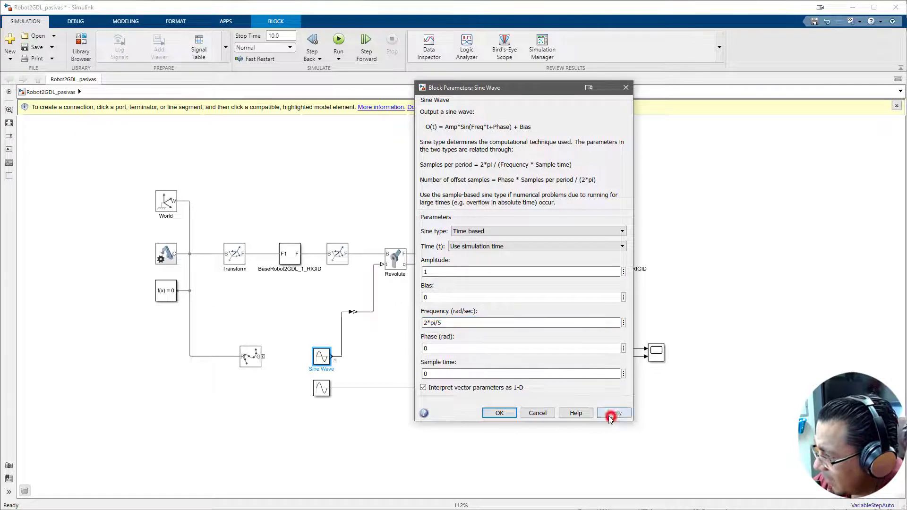
left_click(500, 413)
- Save the Robot2GDL_pasivas model, switch to MATLAB and run the Simular_2GDL.m script
left_click(322, 389)
mouse_move(325, 391)
left_mouse_down()
mouse_move(321, 361)
mouse_move(316, 395)
left_mouse_up()
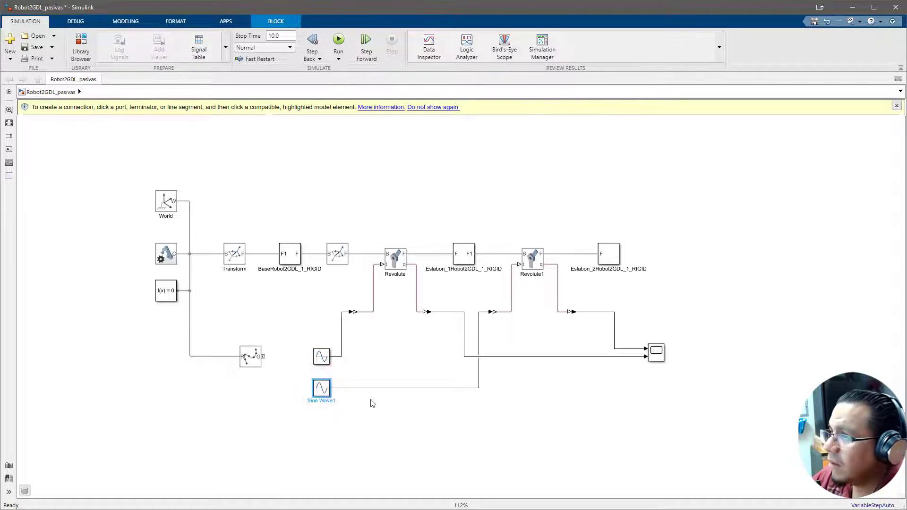
left_click(33, 46)
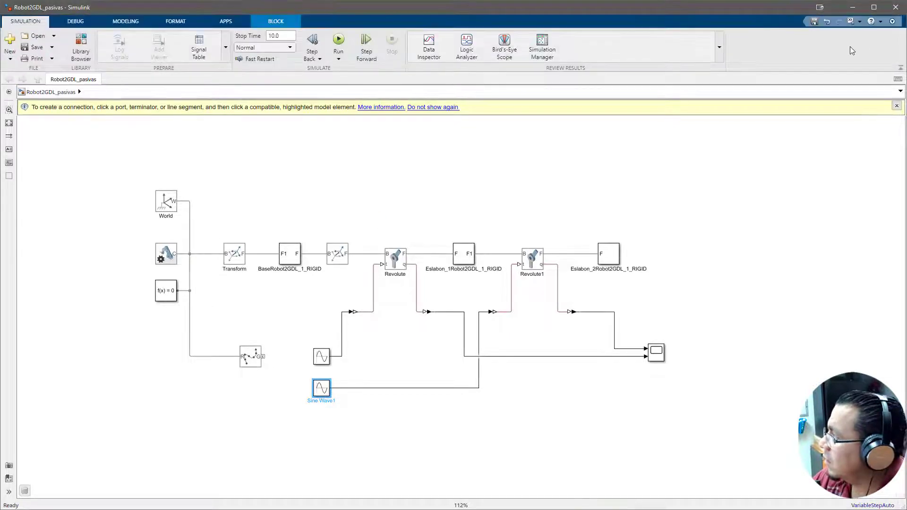
left_click(846, 7)
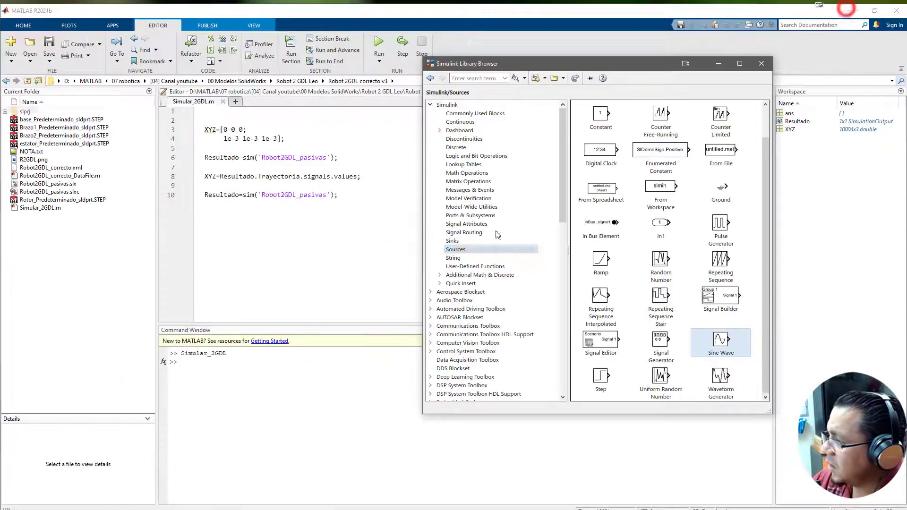
left_click(381, 240)
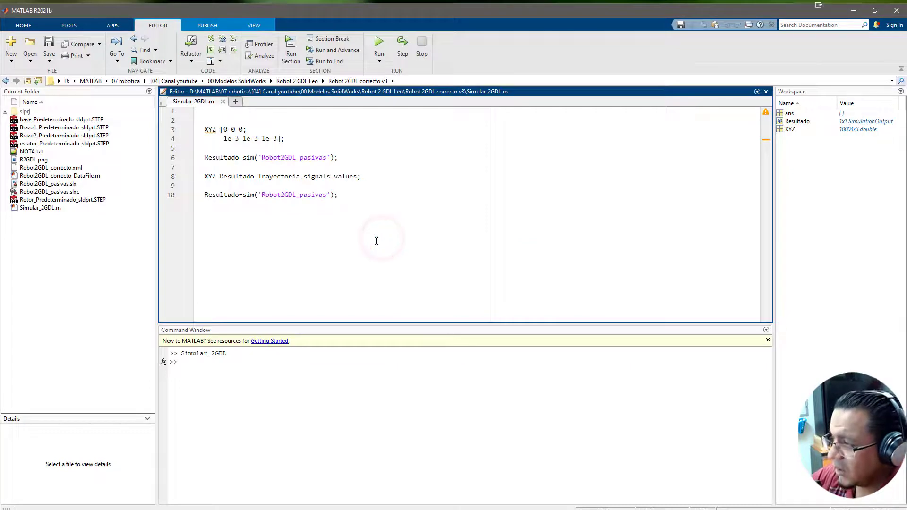
key("F5")
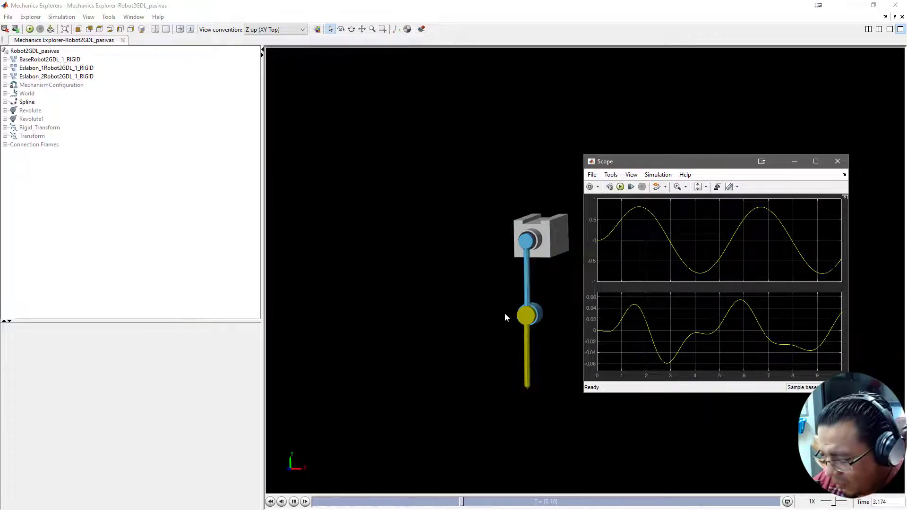
- Pause the robot animation, put the Mechanics Explorer away and reopen the Robot2GDL_pasivas model from the script
left_click(293, 501)
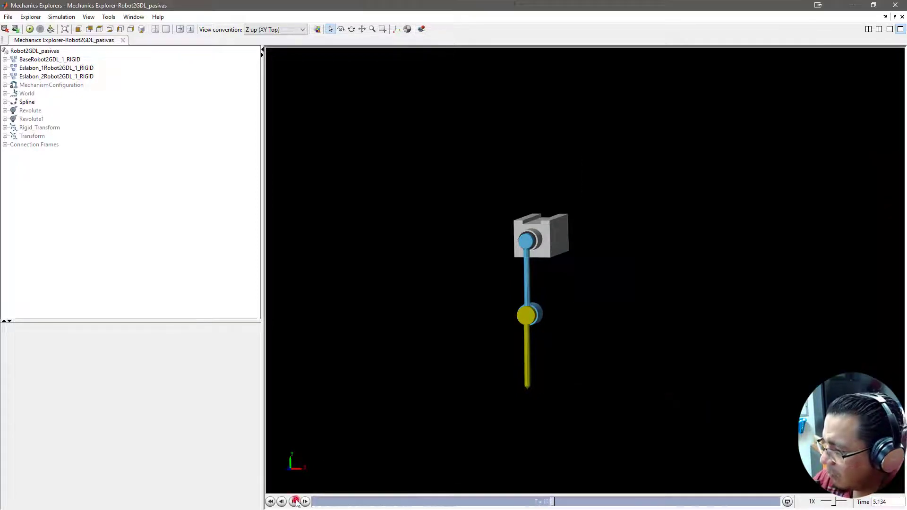
left_click(853, 6)
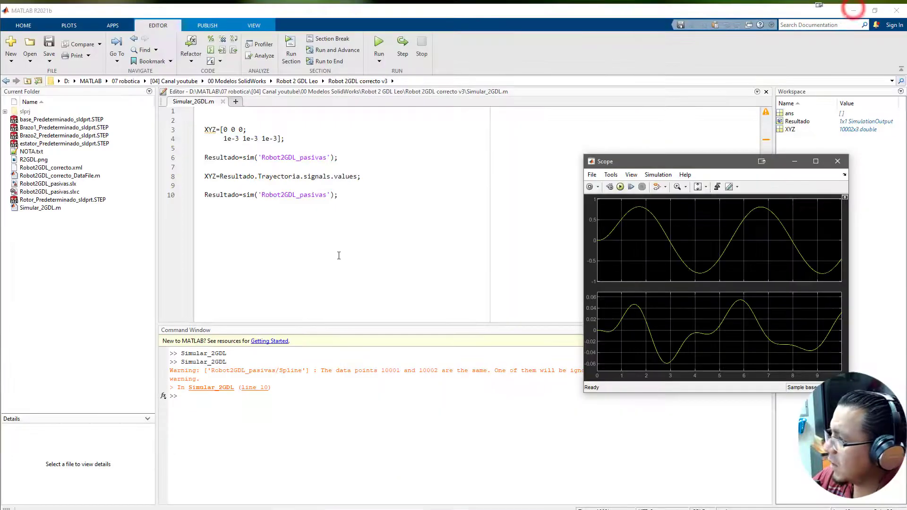
right_click(298, 152)
left_click(341, 174)
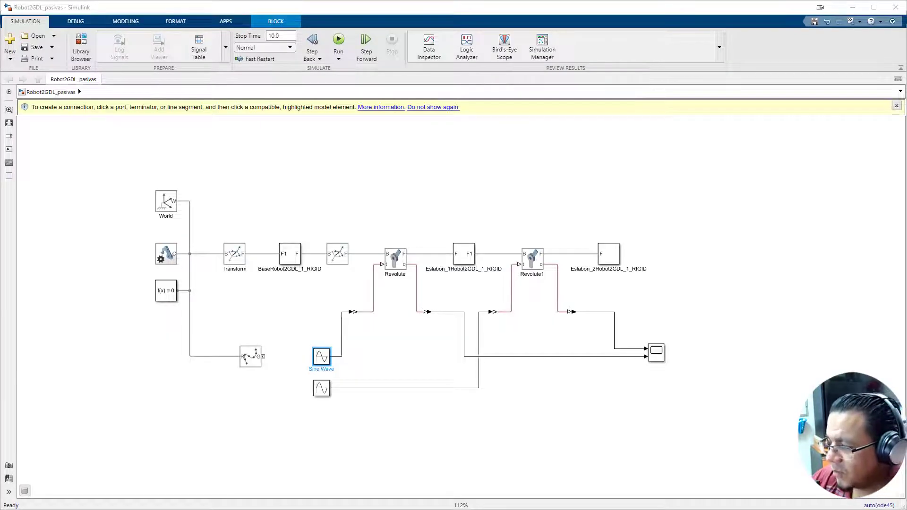
- Review the amplitude and frequency of the Sine Wave driving Revolute, and close its parameters
double_click(321, 360)
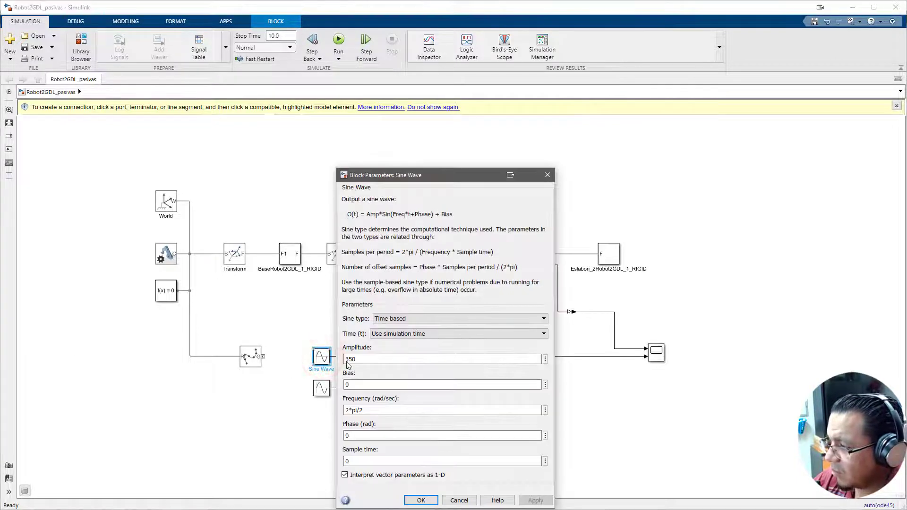
left_click_drag(428, 175, 470, 119)
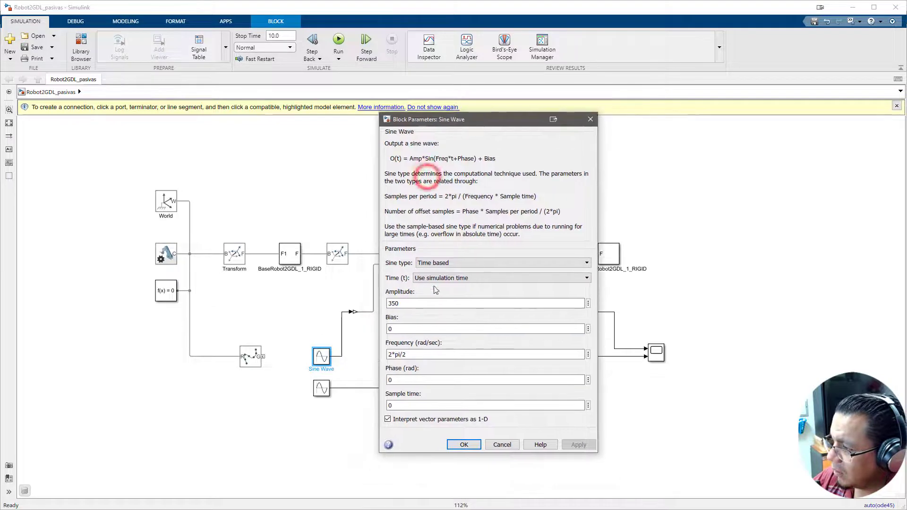
double_click(412, 304)
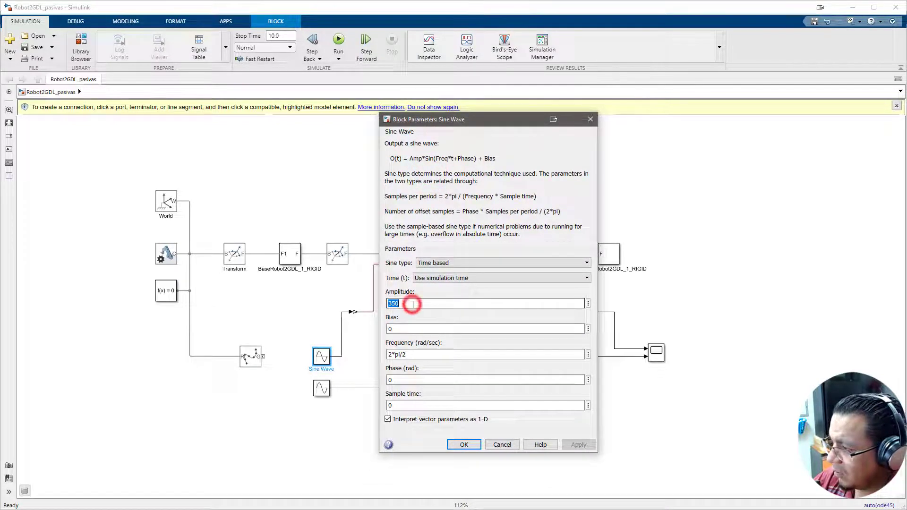
double_click(420, 355)
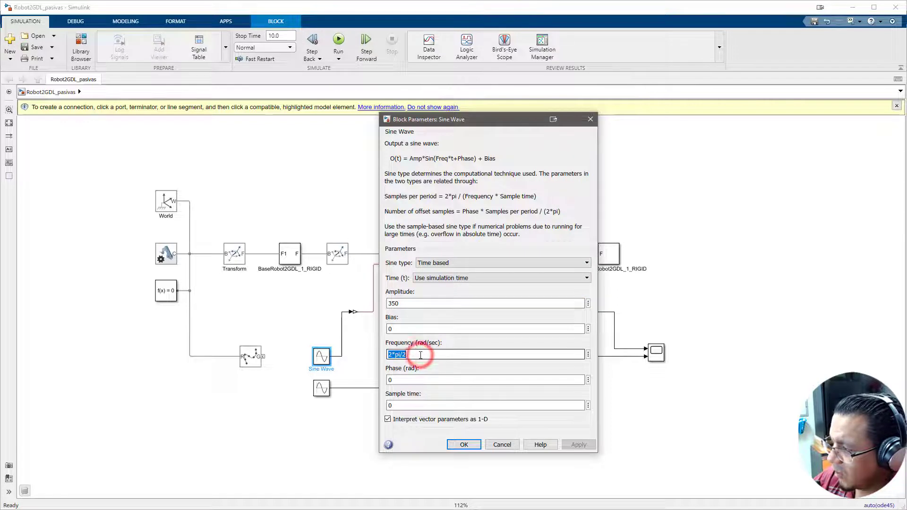
left_click(470, 448)
- Check the amplitude and frequency of Sine Wave1, which feeds Revolute1, and close its parameters
left_click(322, 391)
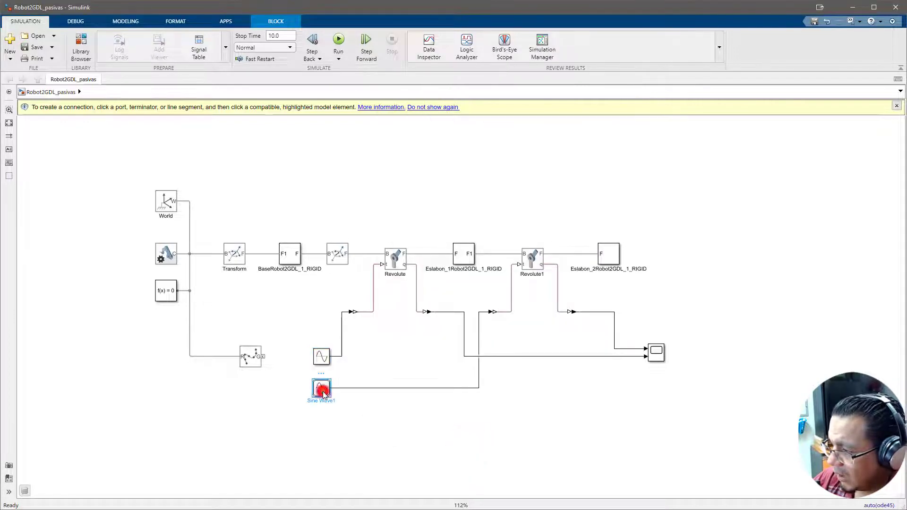
double_click(322, 390)
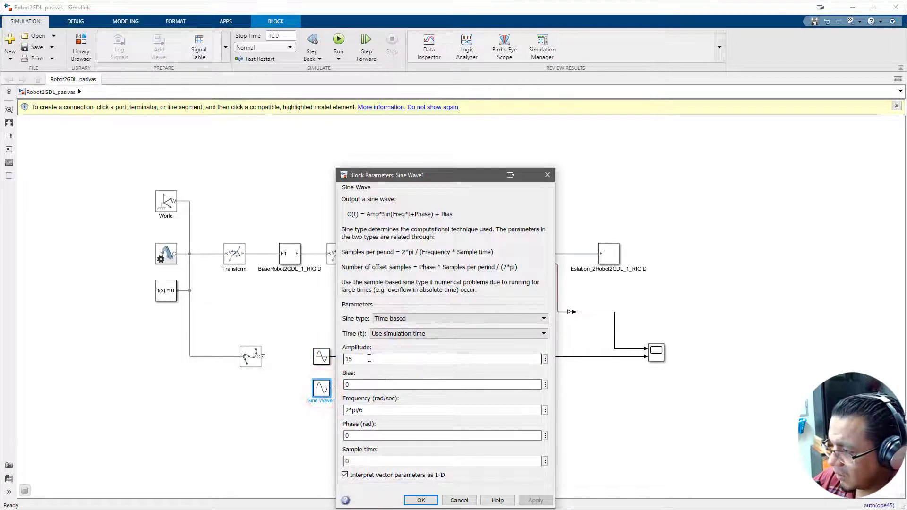
double_click(375, 409)
left_click(421, 500)
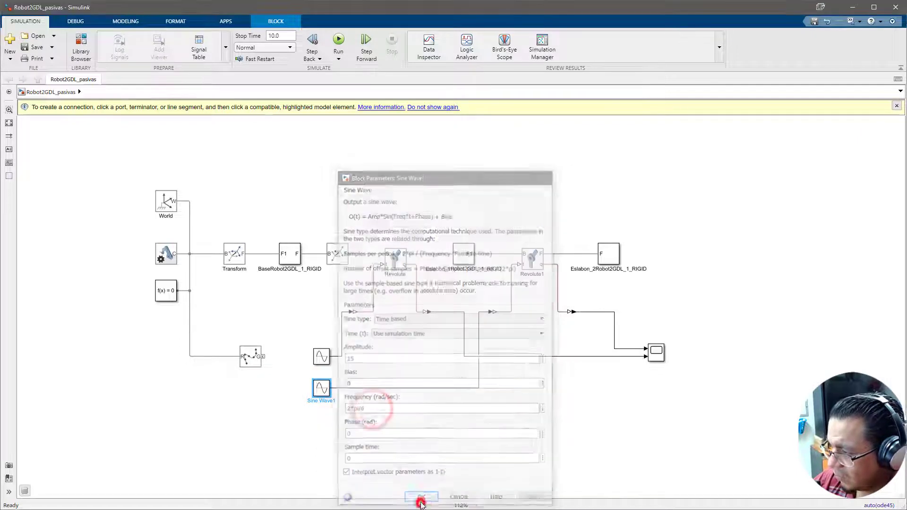
- Save the Robot2GDL_pasivas model, switch to MATLAB and run the Simular_2GDL.m script
left_click(32, 46)
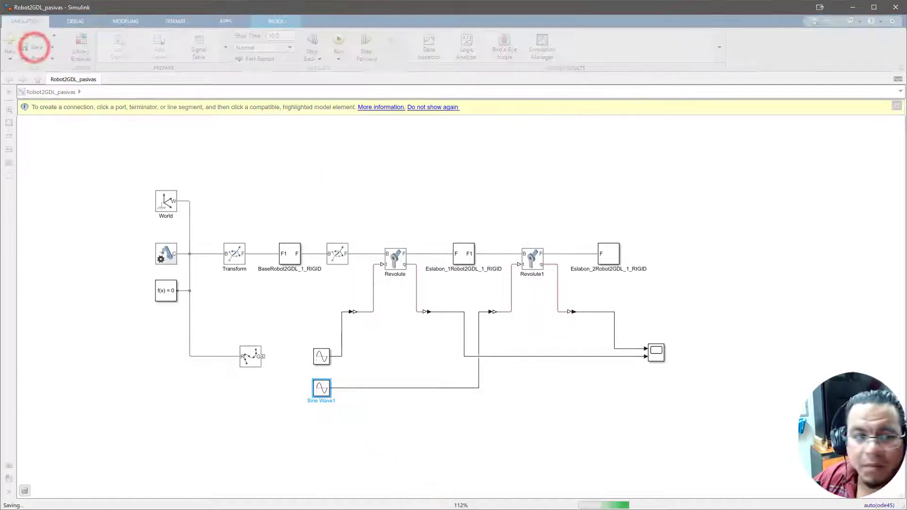
key("alt+Tab")
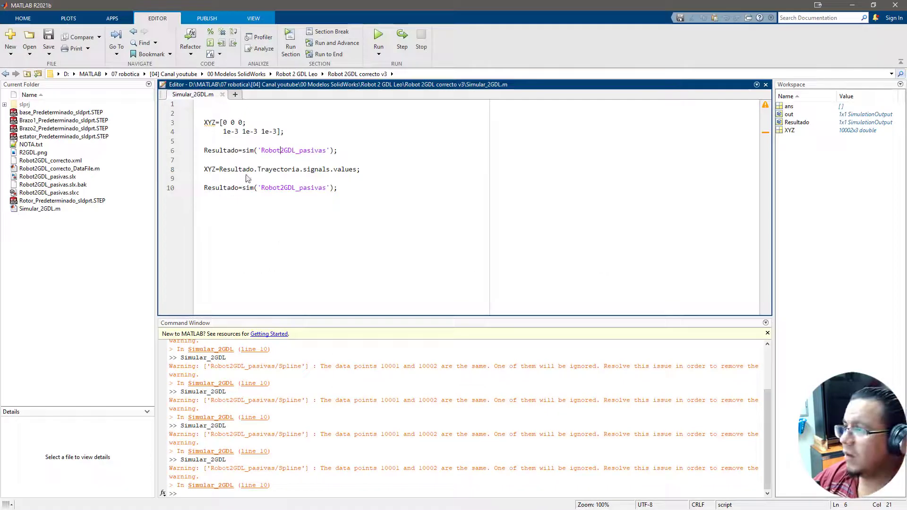
key("F5")
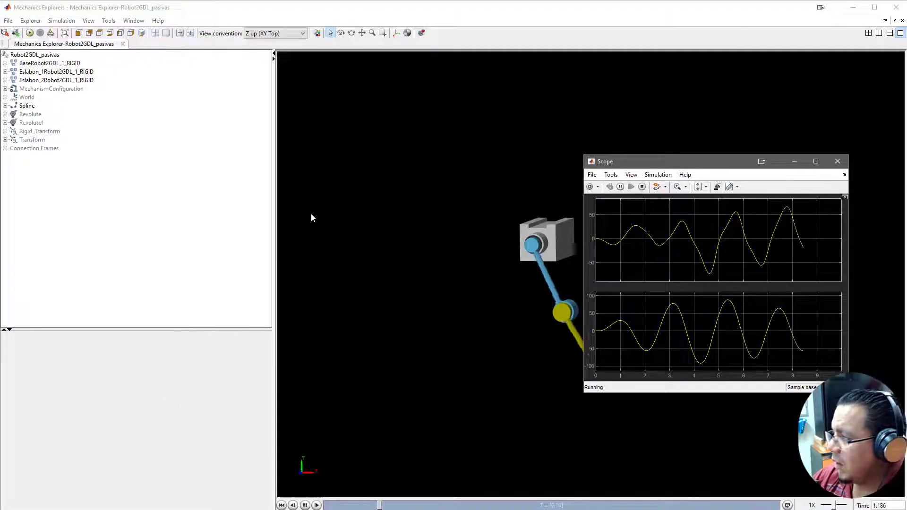
- Move the Scope clear of the robot to watch the animation, and close both the Scope and the Mechanics Explorer
left_click(728, 164)
left_click_drag(729, 163, 225, 121)
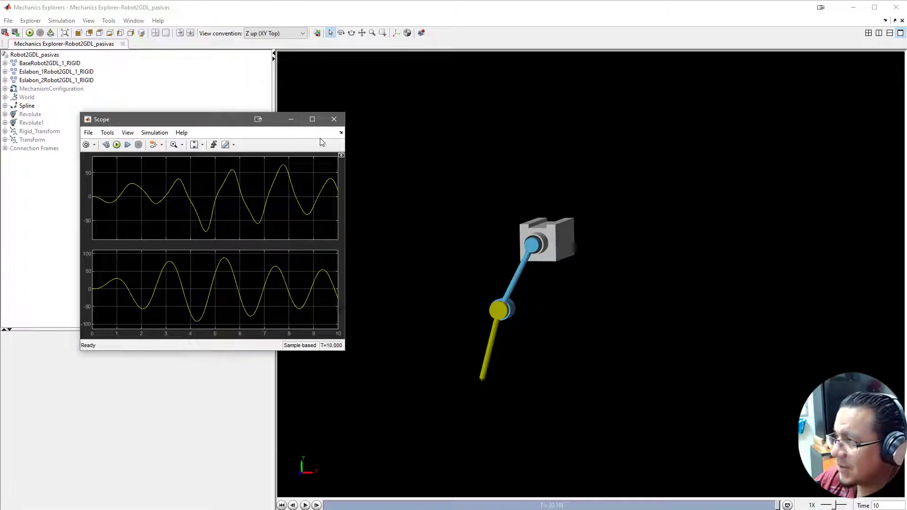
left_click(334, 120)
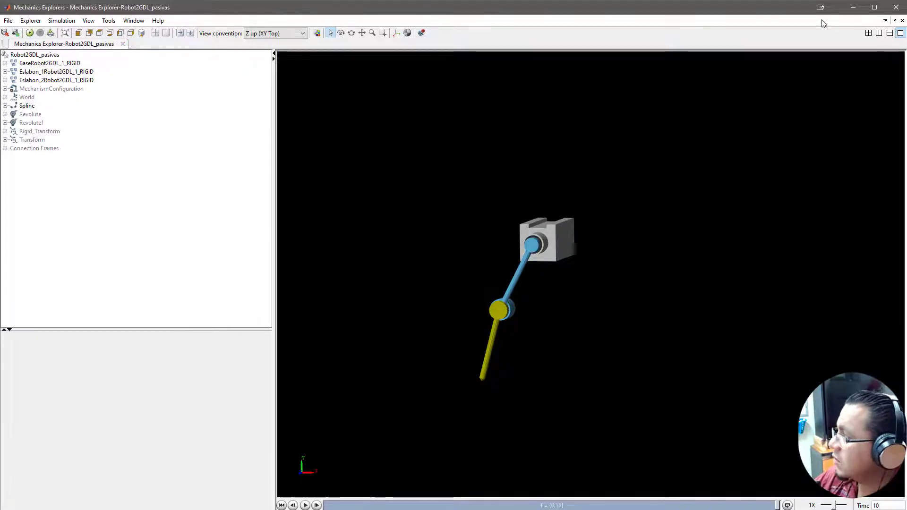
left_click(896, 7)
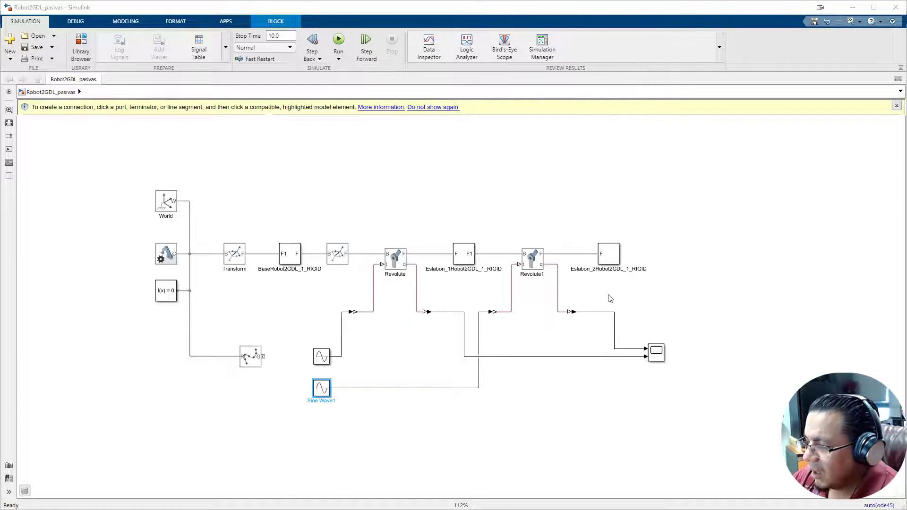
- Inside Eslabon_2Robot2GDL_1_RIGID's Brazo2_1_RIGID subsystem, set the sample time of the Trayectoria To Workspace block to 10e-3 and apply it
double_click(609, 255)
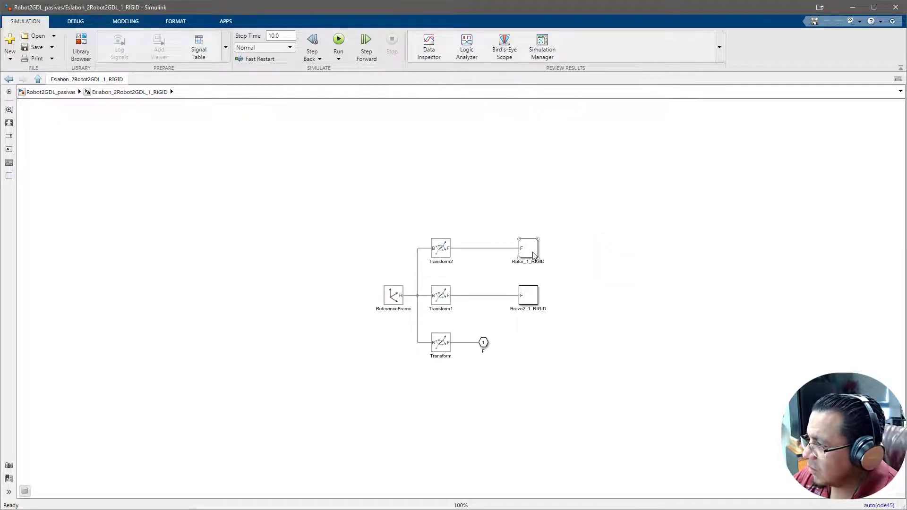
double_click(529, 298)
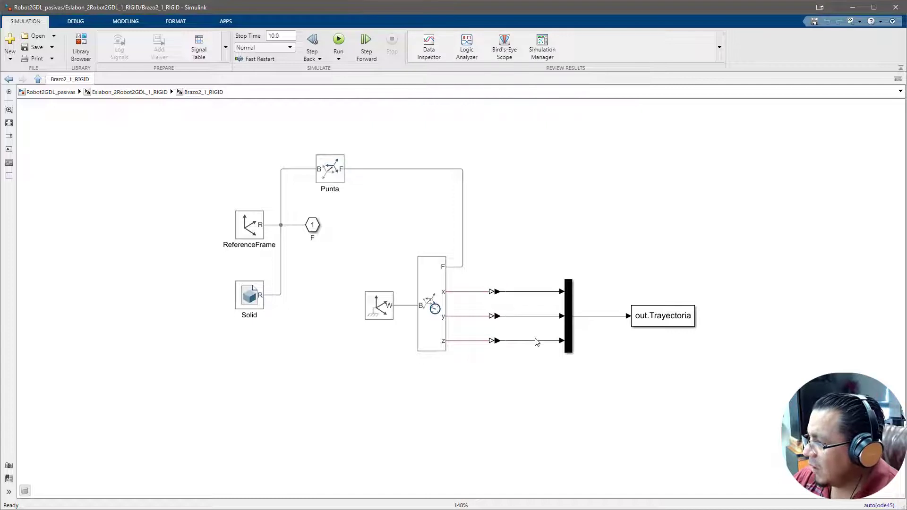
double_click(667, 316)
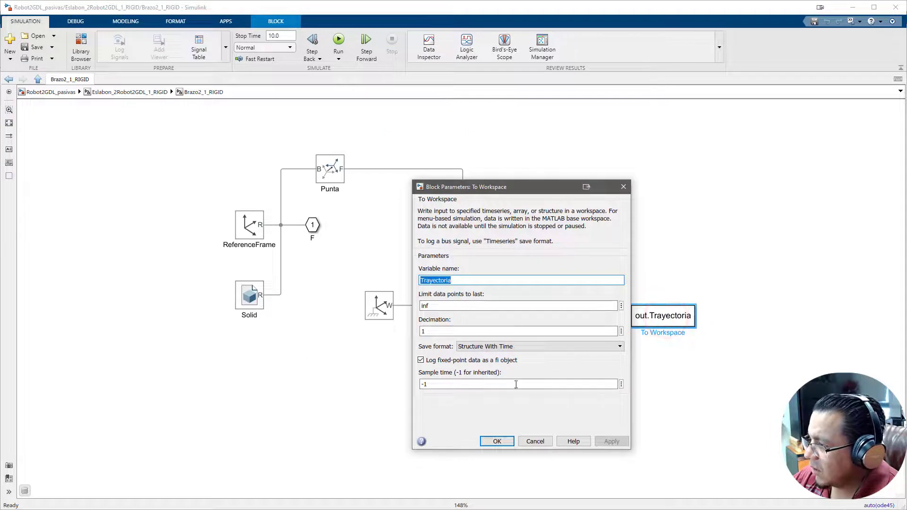
double_click(446, 384)
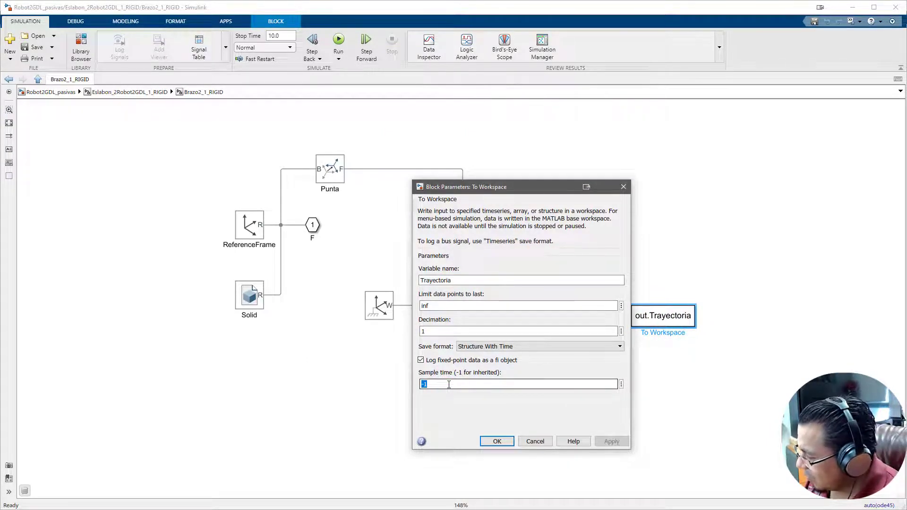
type("10e")
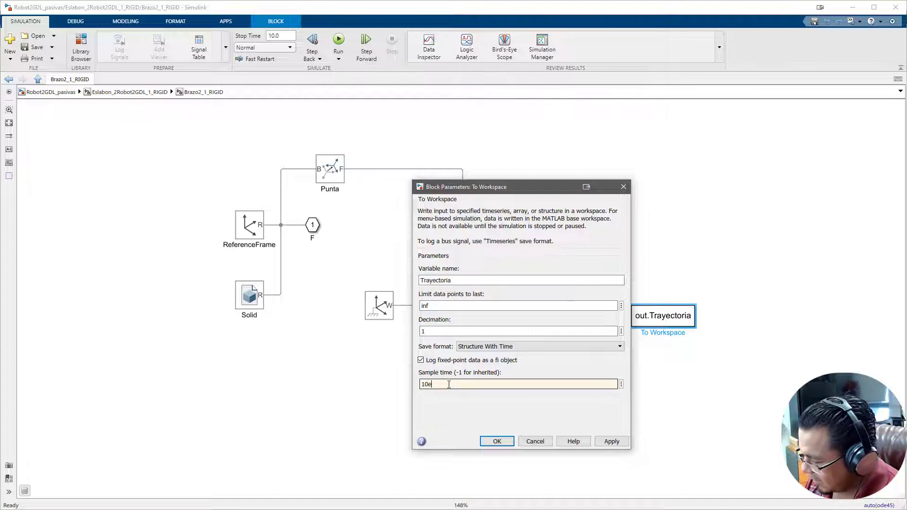
left_click(622, 442)
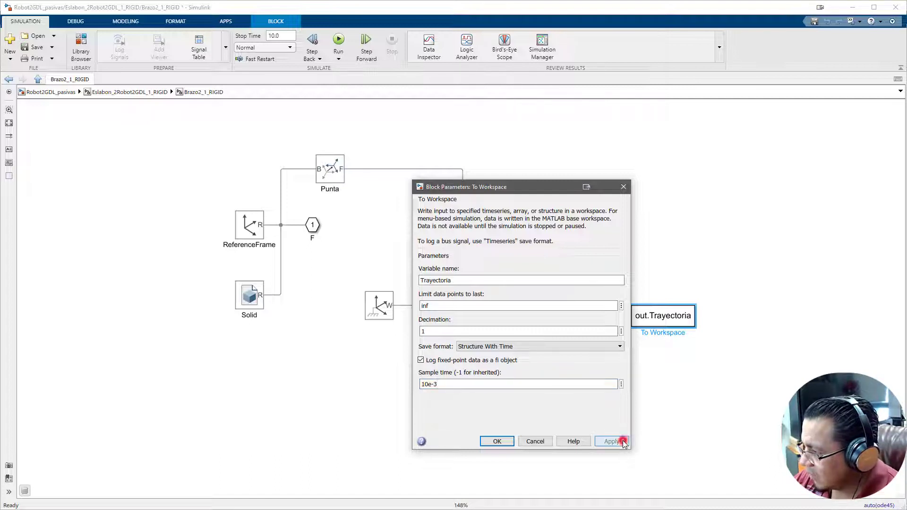
left_click(497, 442)
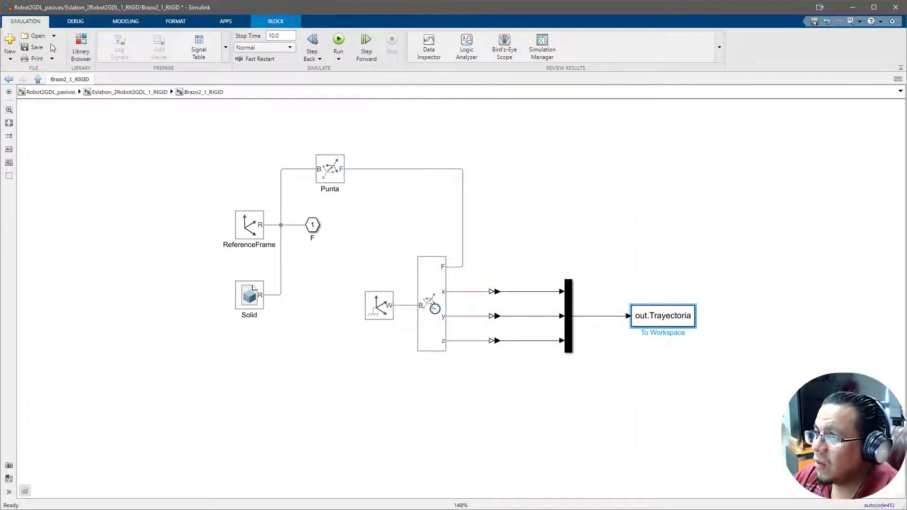
- Save the model with the new trajectory sampling, switch to MATLAB and rerun Simular_2GDL.m
left_click(38, 46)
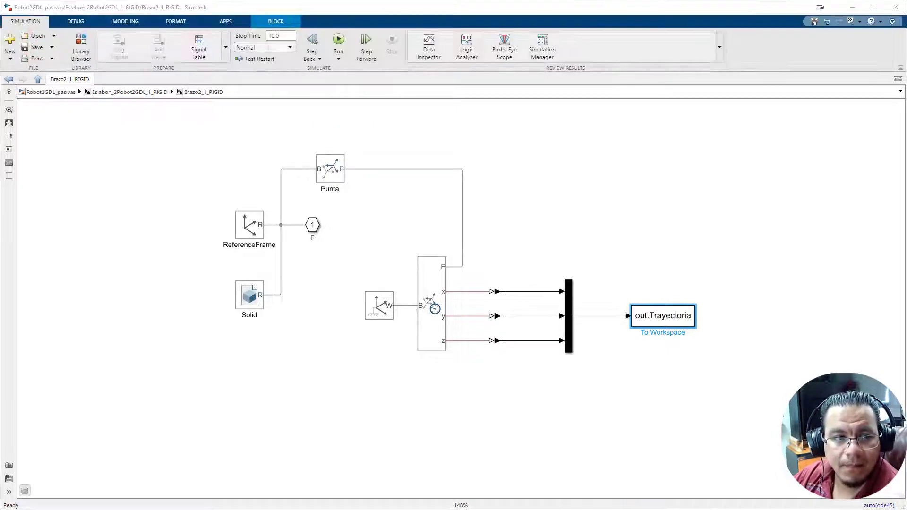
key("alt+Tab")
key("F5")
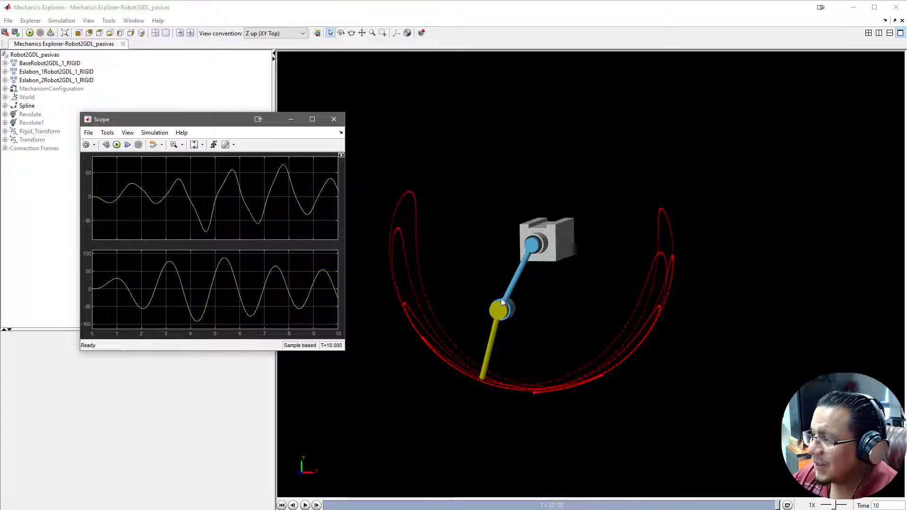
- Close the Scope, replay the robot animation along its traced trajectory, and close the Mechanics Explorer
left_click(338, 122)
left_click(306, 505)
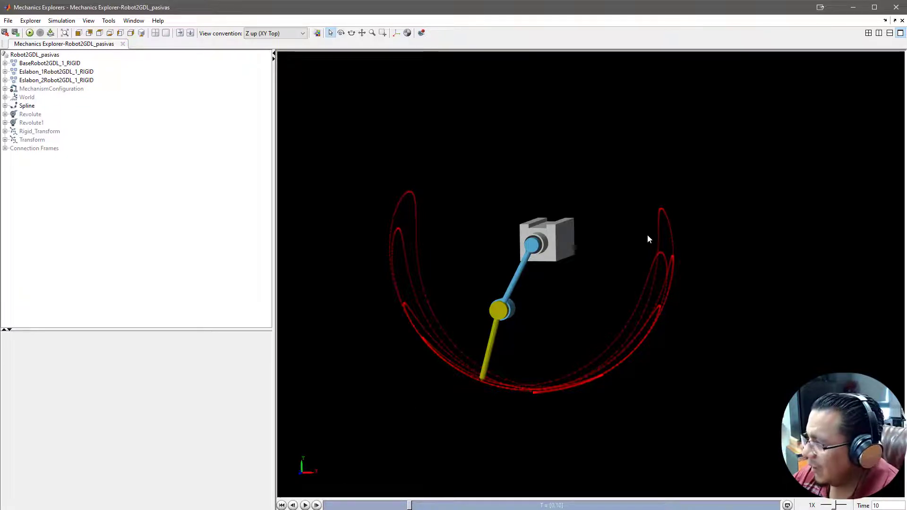
left_click(895, 8)
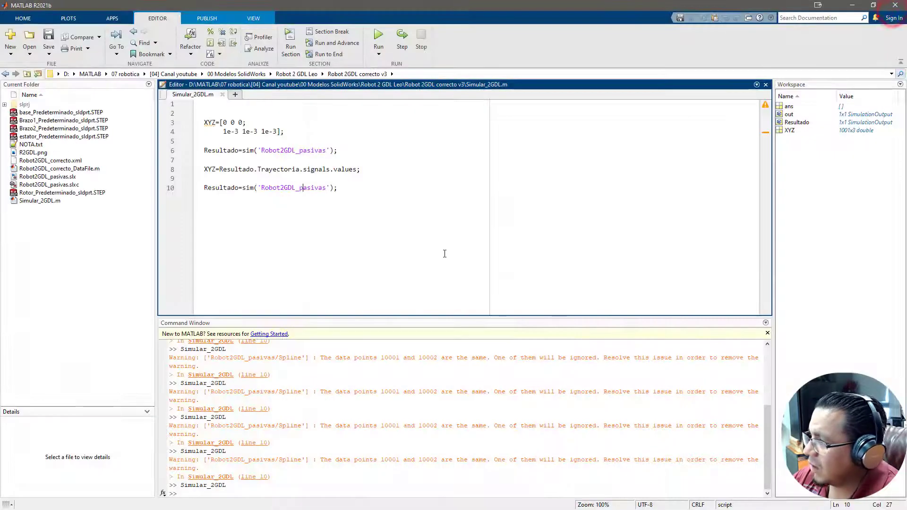
- Reopen Robot2GDL_pasivas from the script and move both Sine Wave blocks and the Scope below the robot's blocks
right_click(277, 150)
left_click(325, 166)
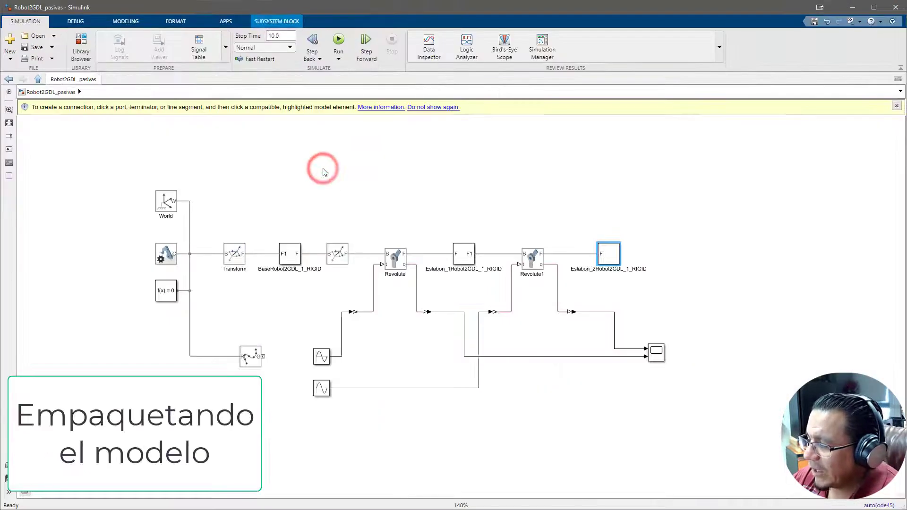
left_click(321, 357)
left_click_drag(302, 341, 322, 466)
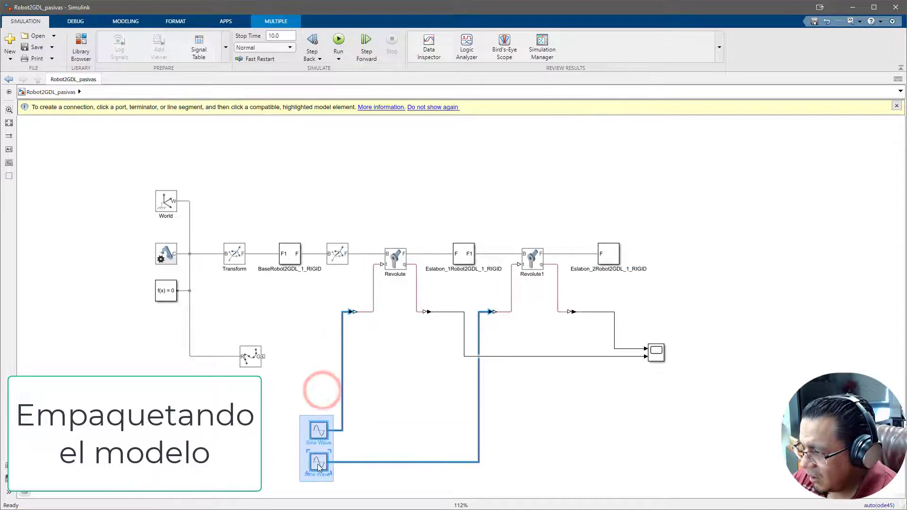
left_click(569, 413)
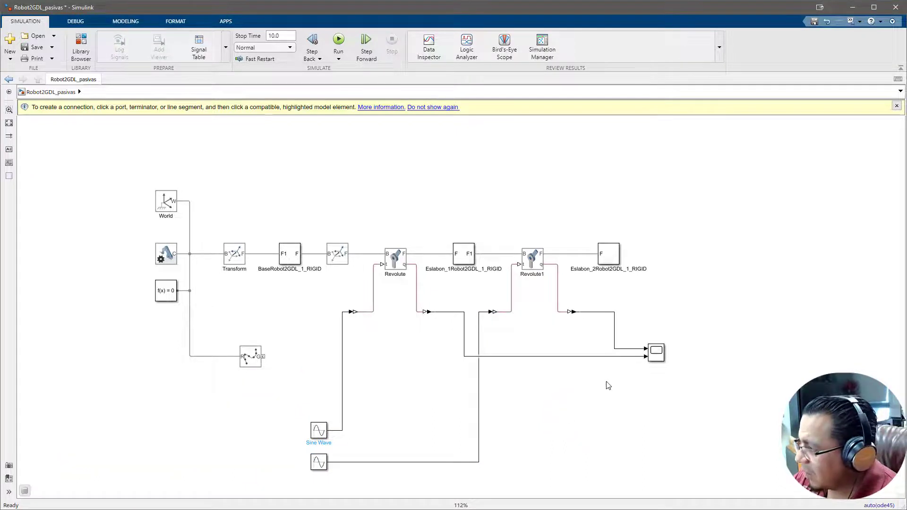
left_click_drag(656, 355, 736, 446)
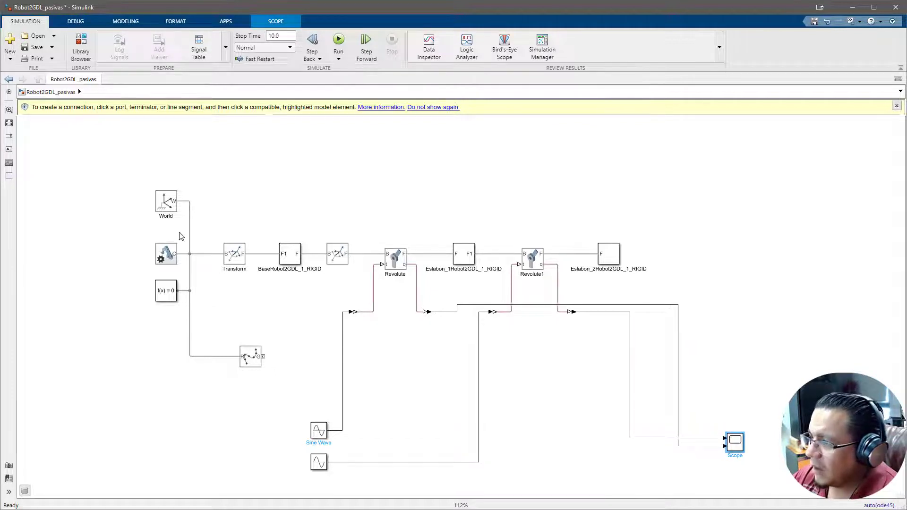
- Group all robot blocks and signal converters into one subsystem, leaving the Sine Waves and the Scope outside
left_click_drag(129, 165, 730, 394)
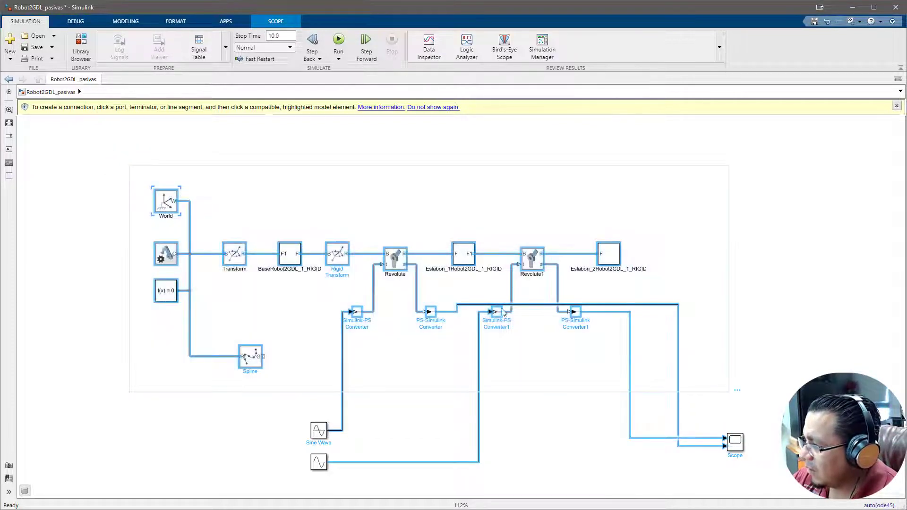
left_click(394, 263)
right_click(395, 263)
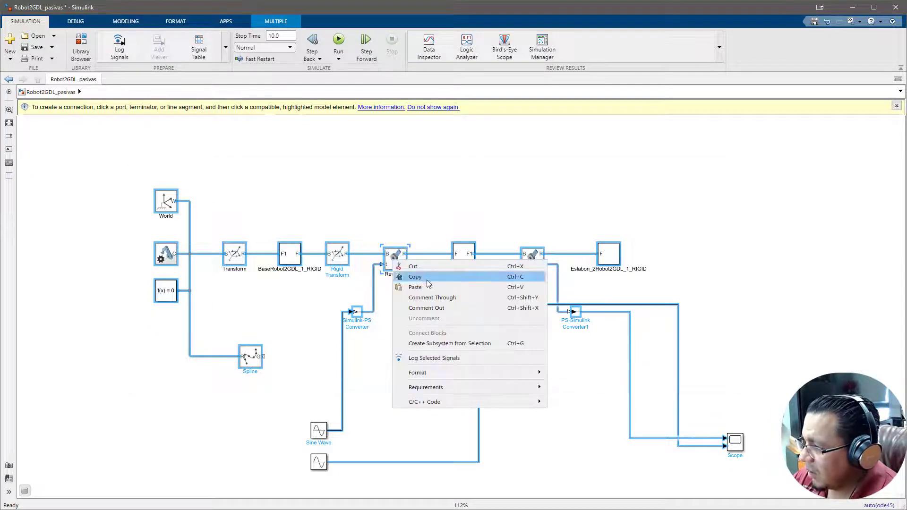
left_click(437, 343)
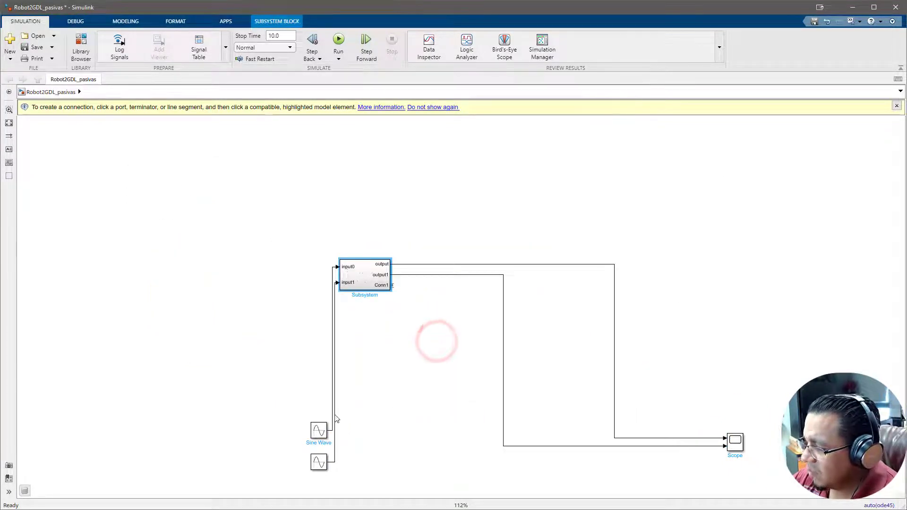
- Place the two Sine Wave blocks beside the subsystem's inputs and the Scope beside its outputs
left_click_drag(315, 430, 233, 256)
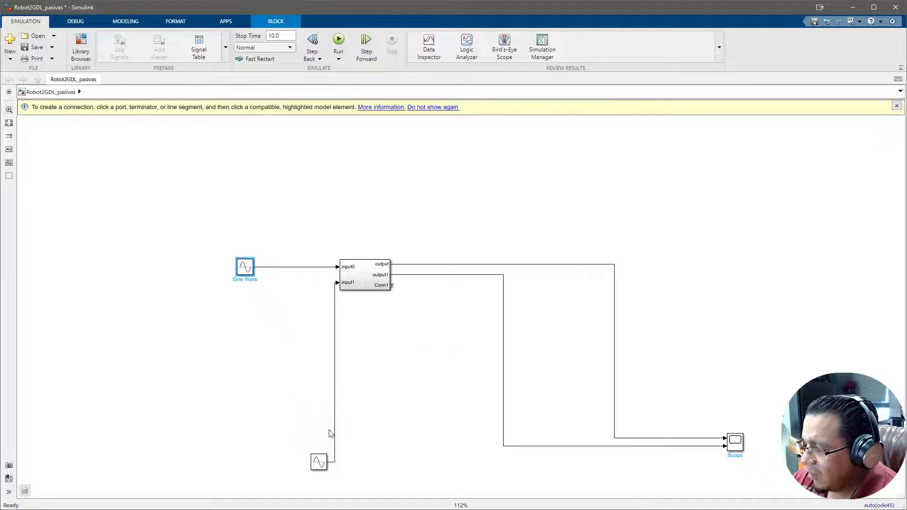
left_click_drag(318, 464, 245, 295)
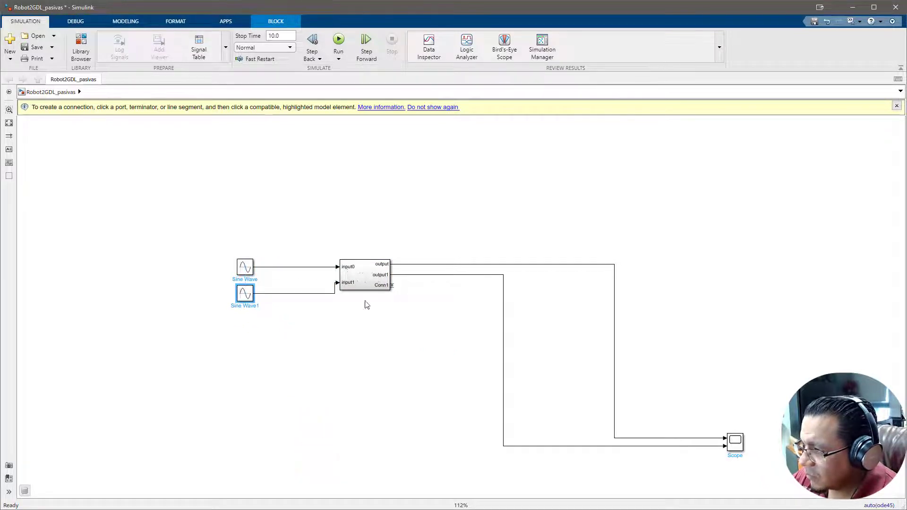
left_click(368, 282)
left_click_drag(734, 442, 533, 287)
- Enlarge the subsystem block and reposition it between the Sine Waves and the Scope, lining up input0 with the first Sine Wave
left_click(377, 272)
left_click_drag(377, 271, 427, 385)
left_click(395, 299)
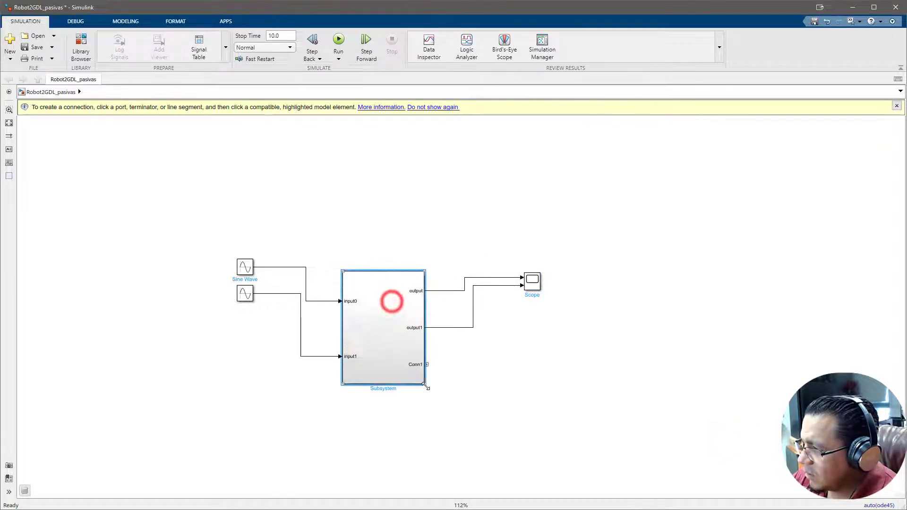
left_click_drag(383, 344, 367, 310)
left_click(495, 352)
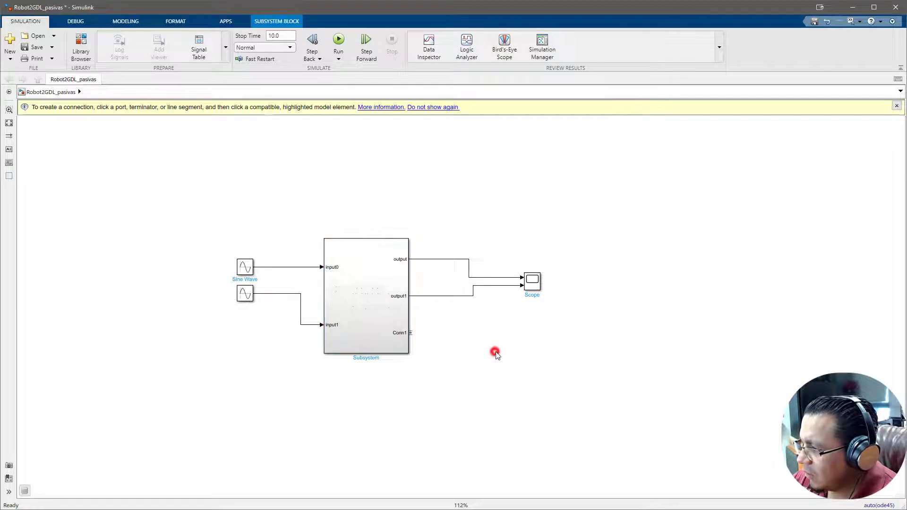
- Line up the second Sine Wave with input1 and, inside the subsystem, remove the Transform Sensor's dangling connection line left without its Conn1 port
left_click_drag(245, 294, 245, 325)
double_click(379, 294)
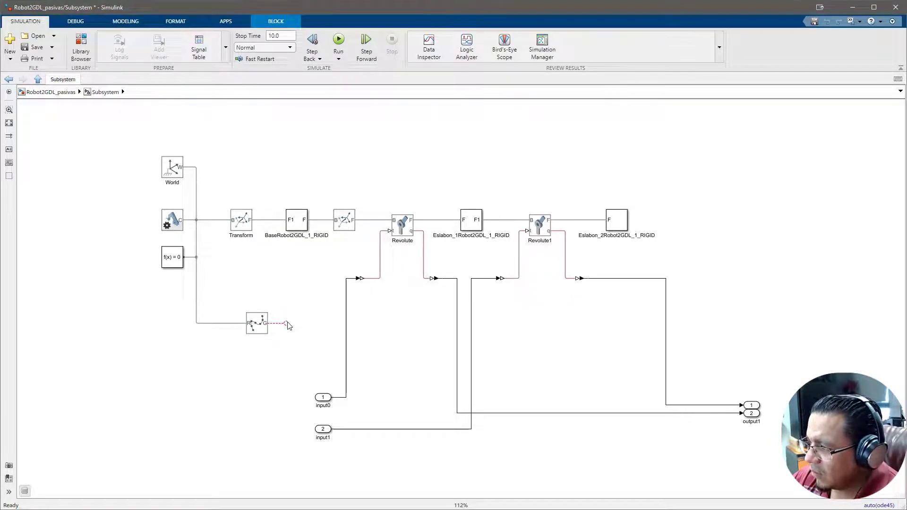
left_click(288, 322)
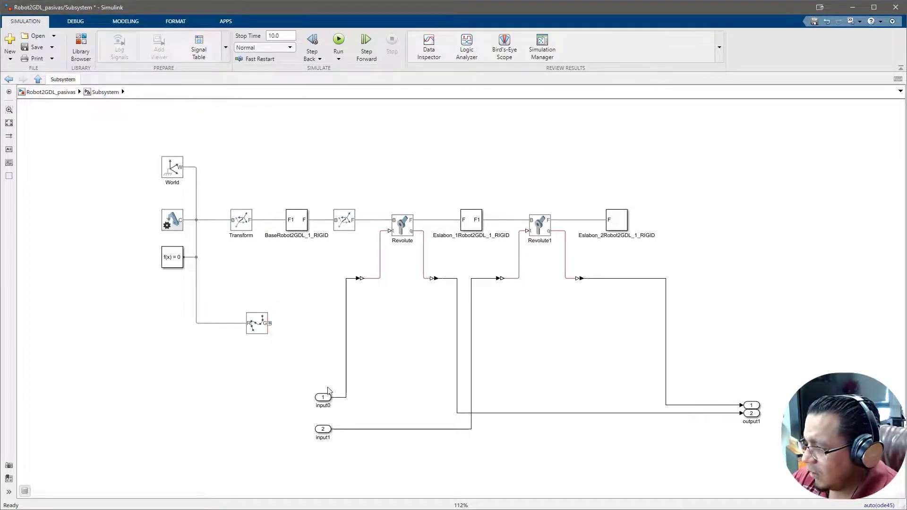
- Place the input0 port beside the converter feeding the Revolute joint and rename it Tau 1
left_click_drag(326, 399, 341, 281)
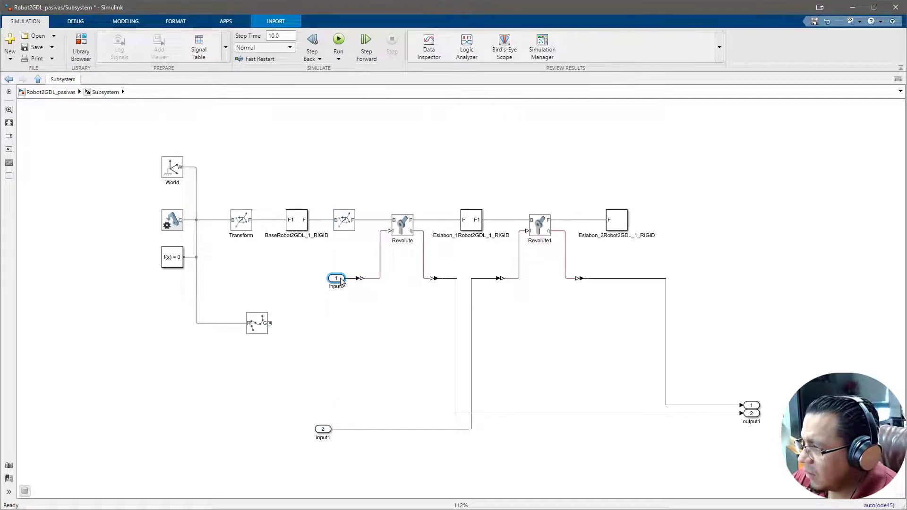
key("Left")
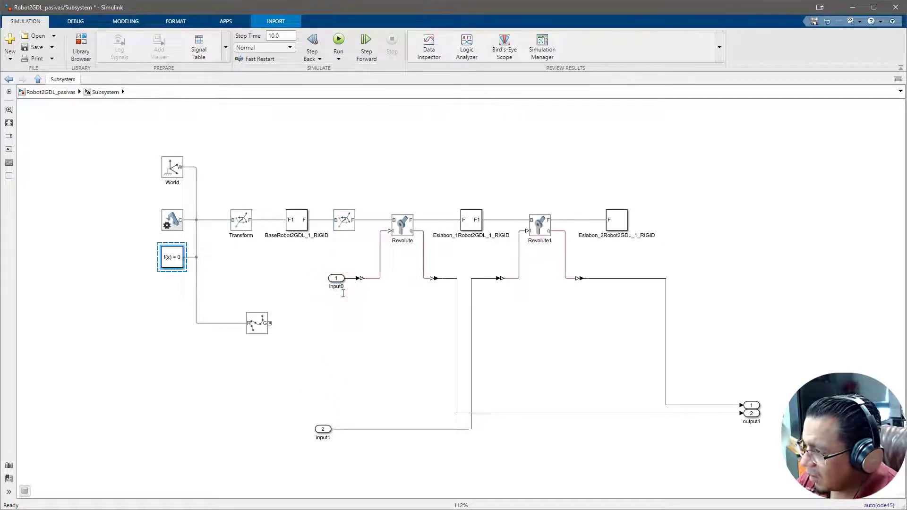
left_click(337, 278)
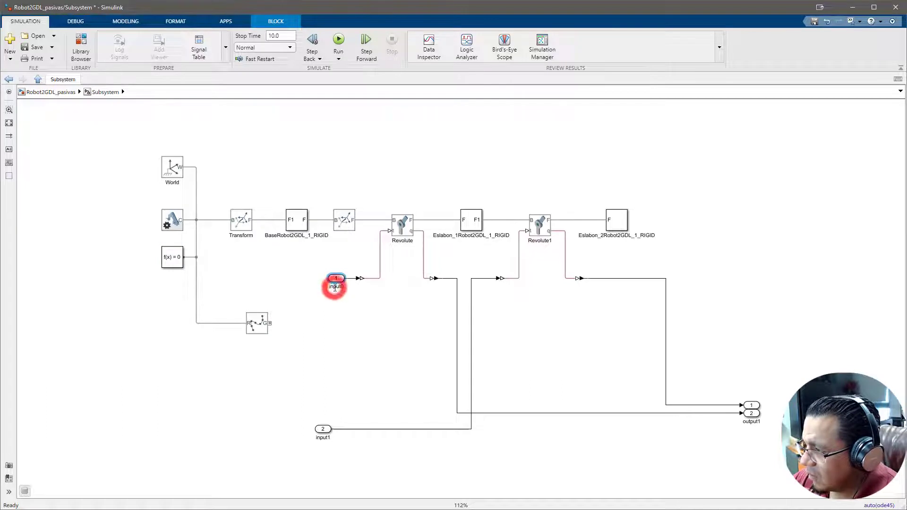
key("Delete")
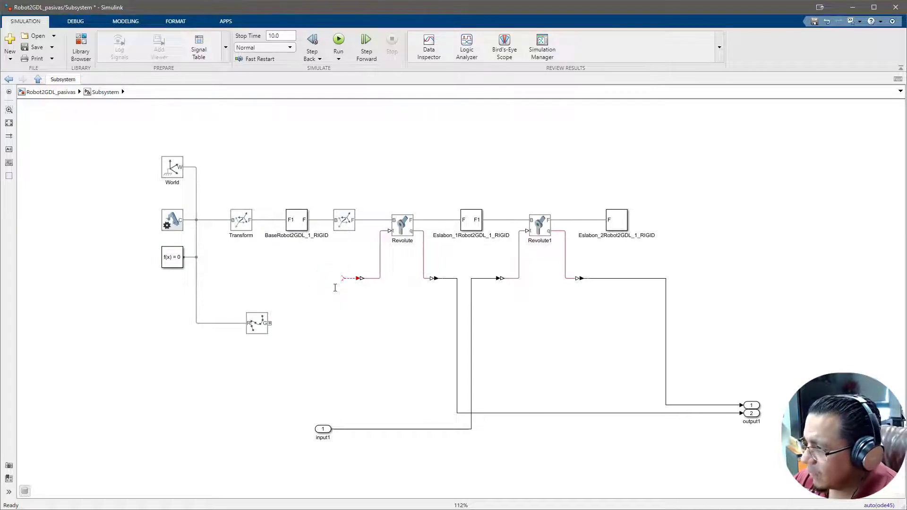
left_click(335, 289)
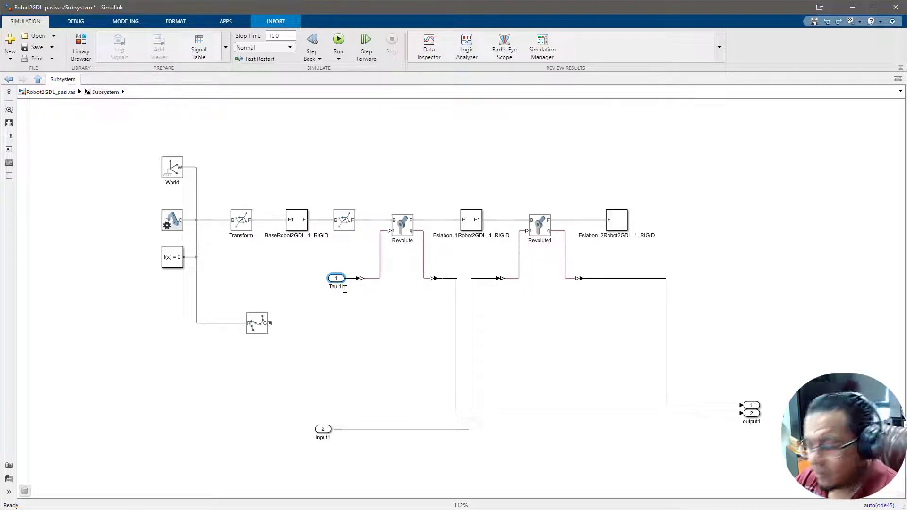
left_click(343, 352)
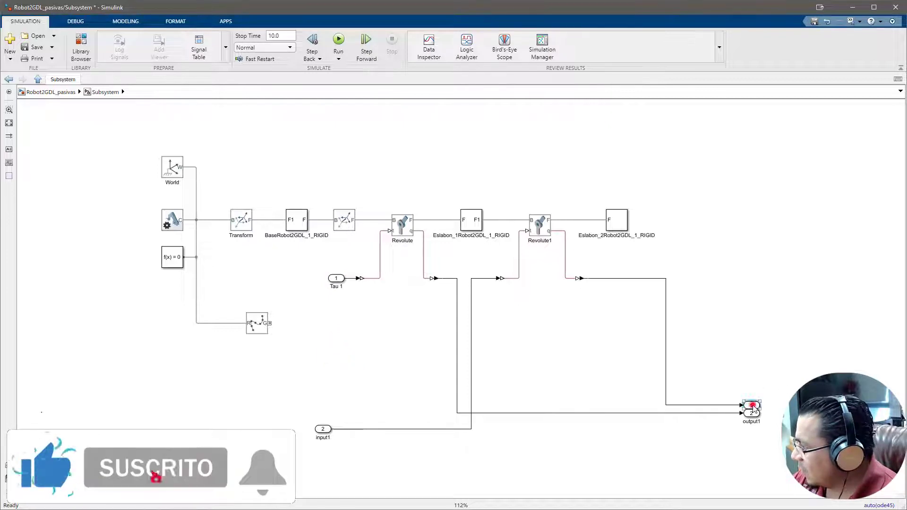
- Place both outports beside their joint converters and bring Tau 1, output1 and their converters up close below the Revolute block
left_click_drag(755, 403, 617, 279)
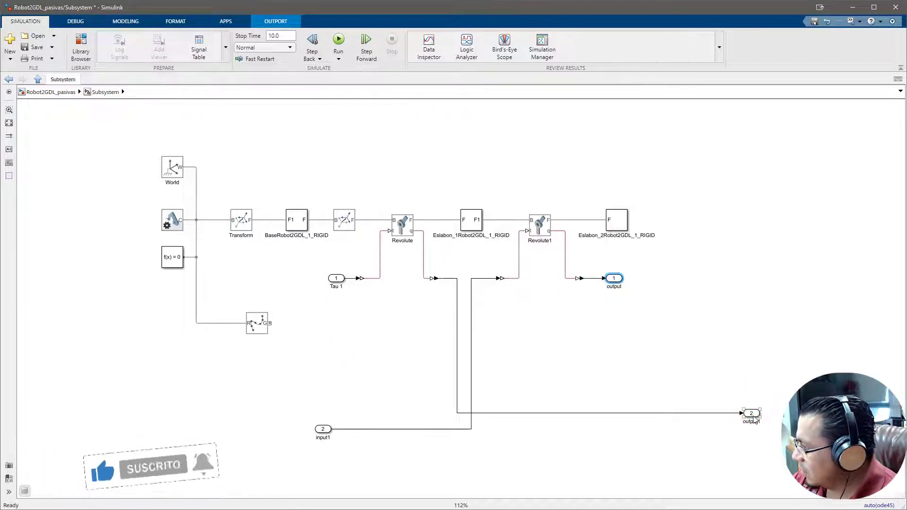
left_click_drag(754, 416, 458, 271)
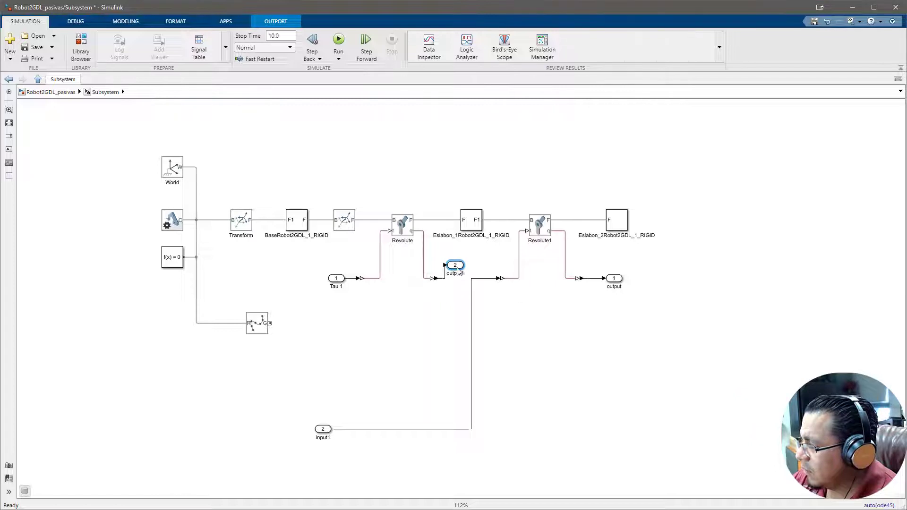
left_click(434, 278)
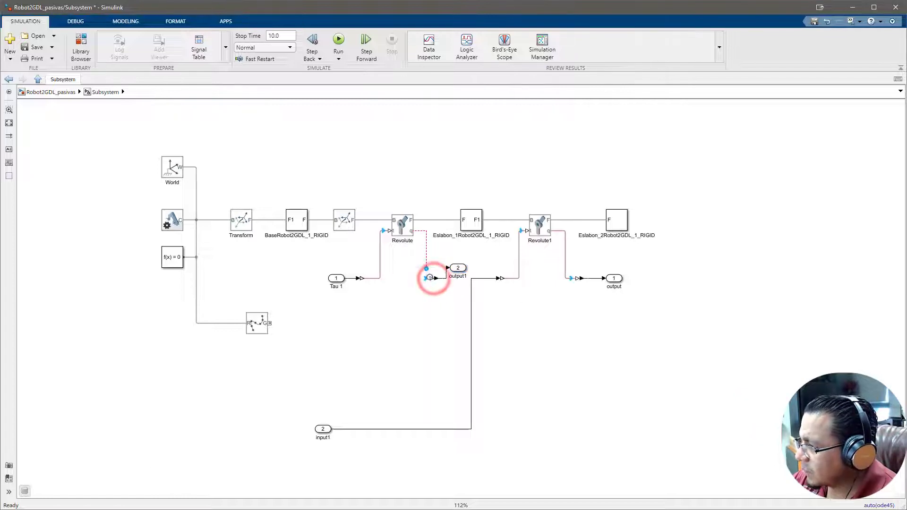
left_click_drag(459, 272, 438, 258)
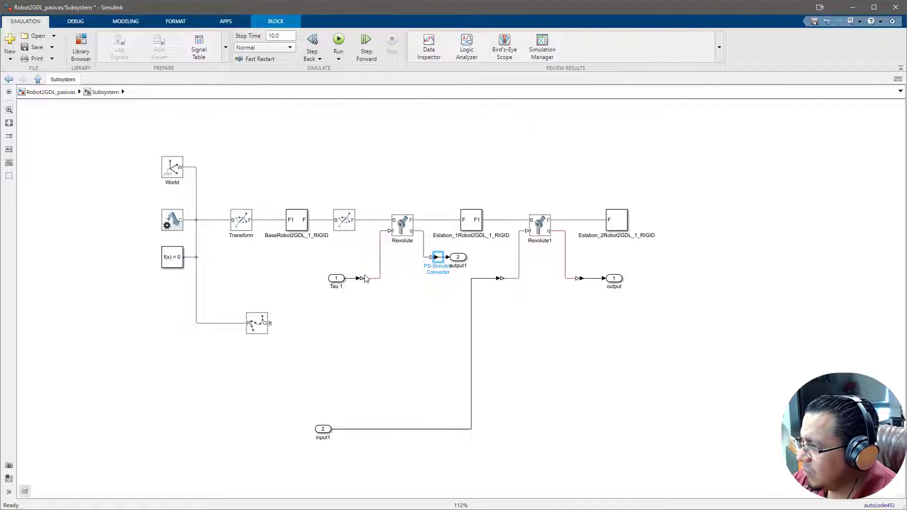
left_click_drag(365, 280, 340, 252)
left_click(340, 278)
left_click(384, 277)
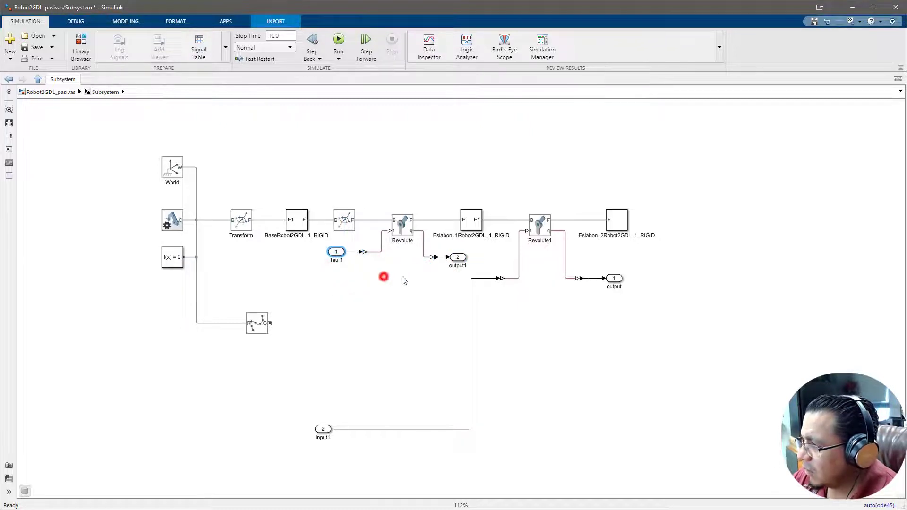
- Rename the Revolute joint's outport q1 and set its port number to 1
left_click(456, 263)
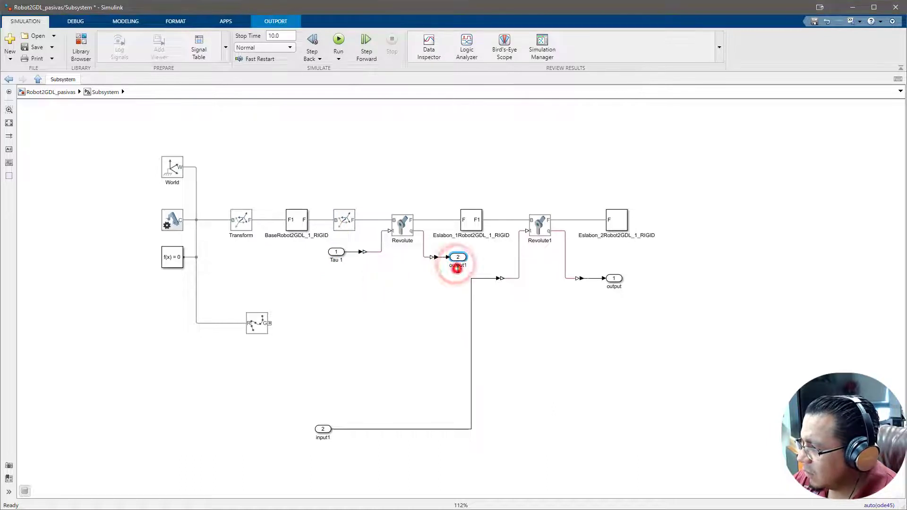
left_click(458, 268)
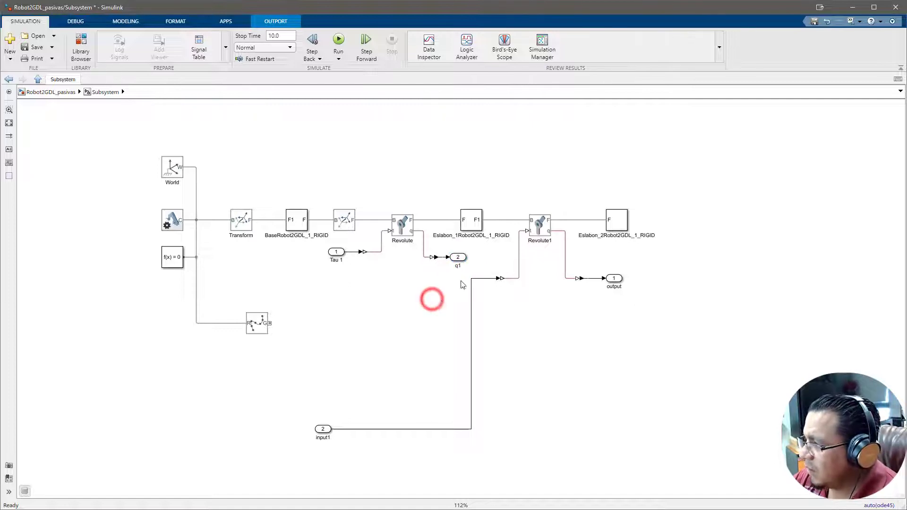
left_click(458, 259)
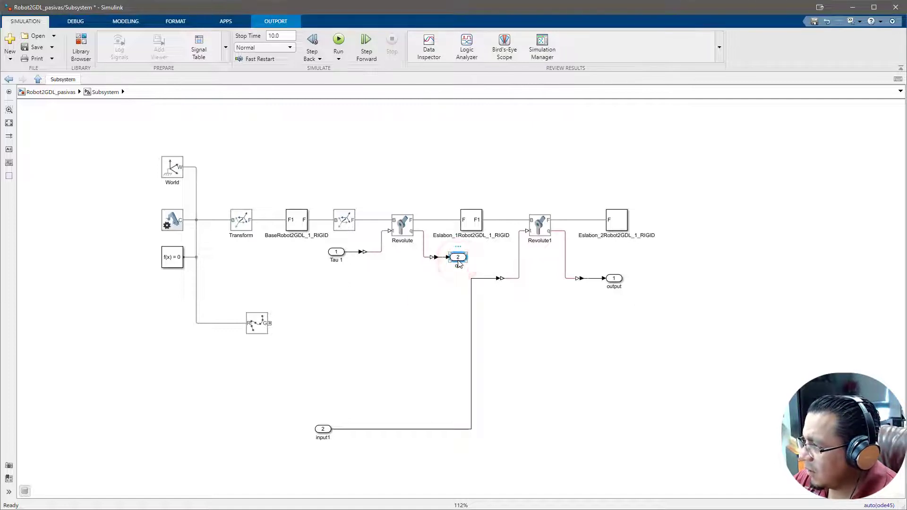
double_click(459, 259)
type("1")
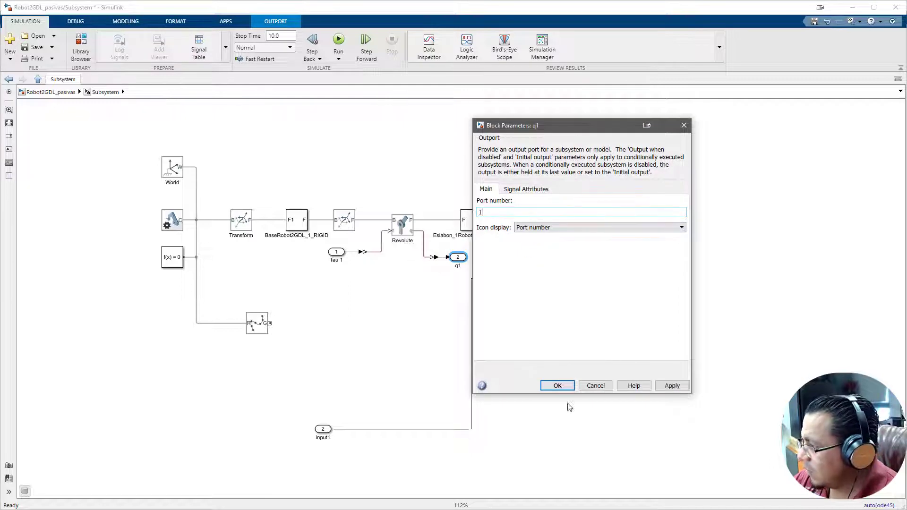
left_click(564, 386)
left_click(528, 340)
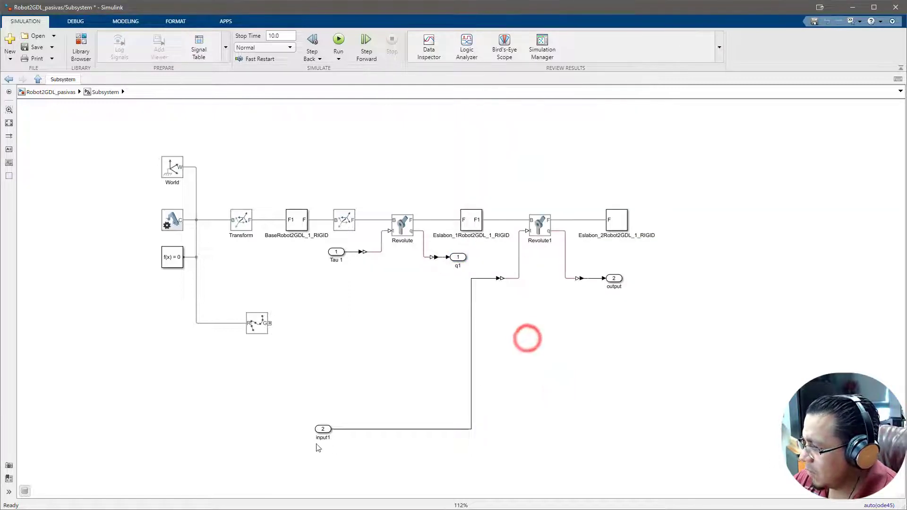
- Place the input1 port beside the converter feeding Revolute1 and rename it Tau 2
left_click_drag(327, 431, 463, 293)
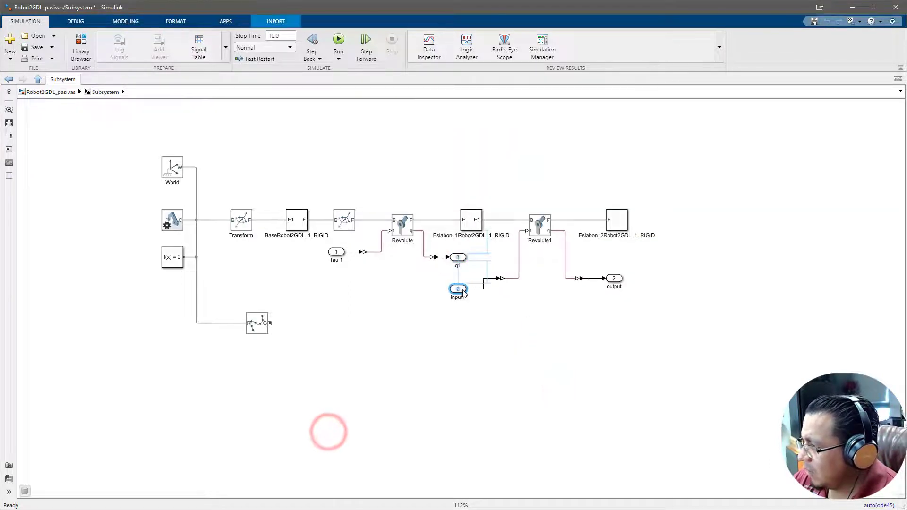
left_click(500, 278)
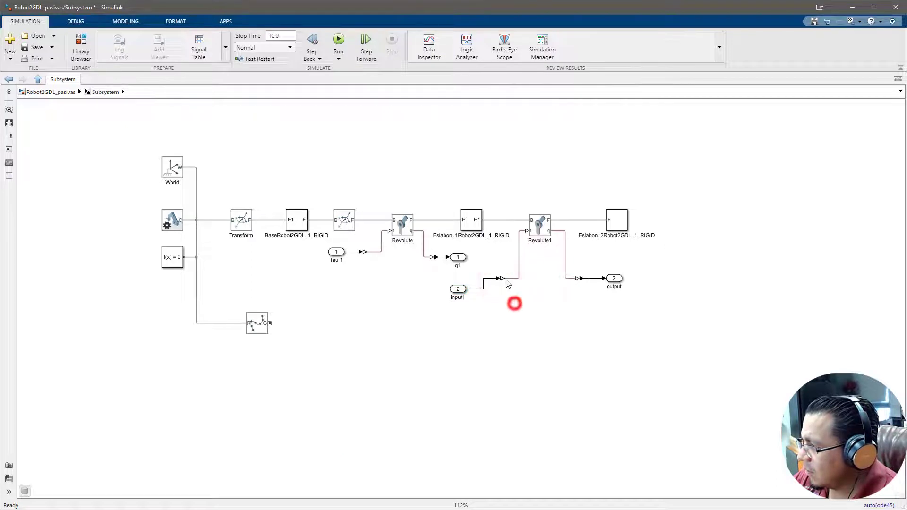
left_click_drag(461, 286, 483, 285)
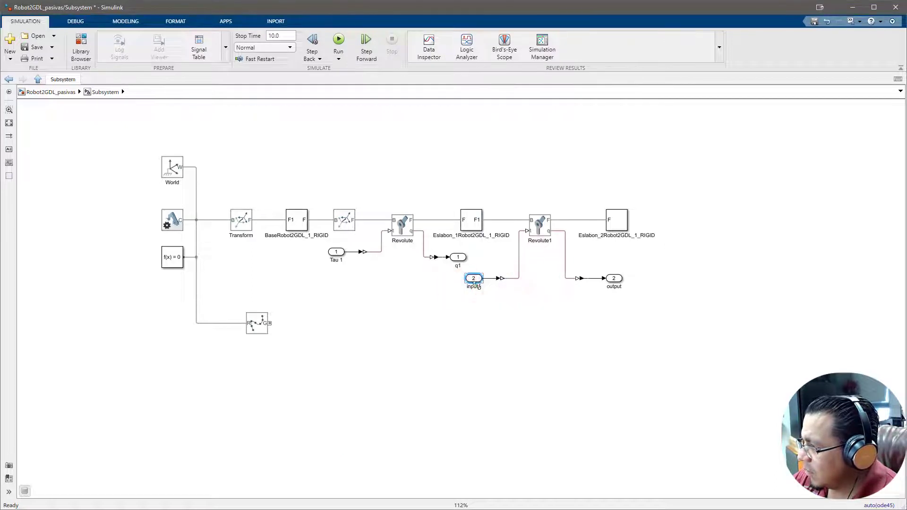
left_click(477, 286)
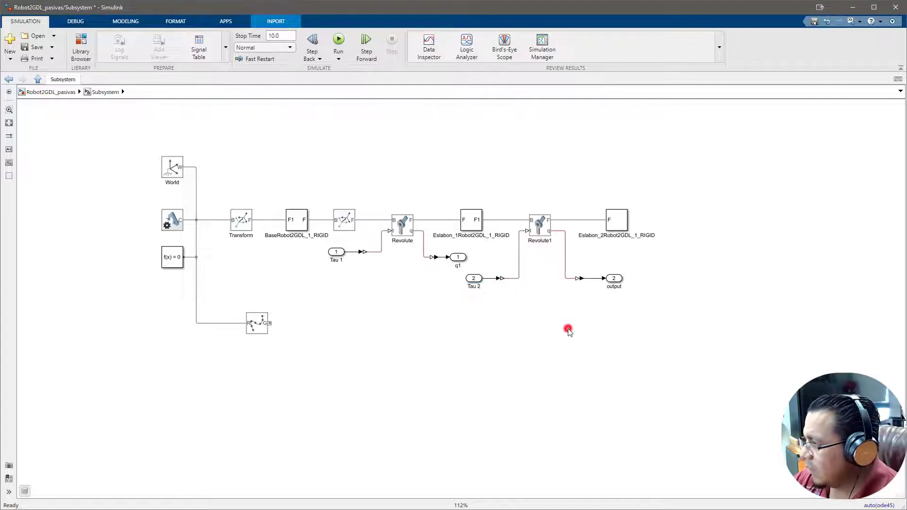
- Rename the outport of the Revolute1 joint to q2
left_click(613, 285)
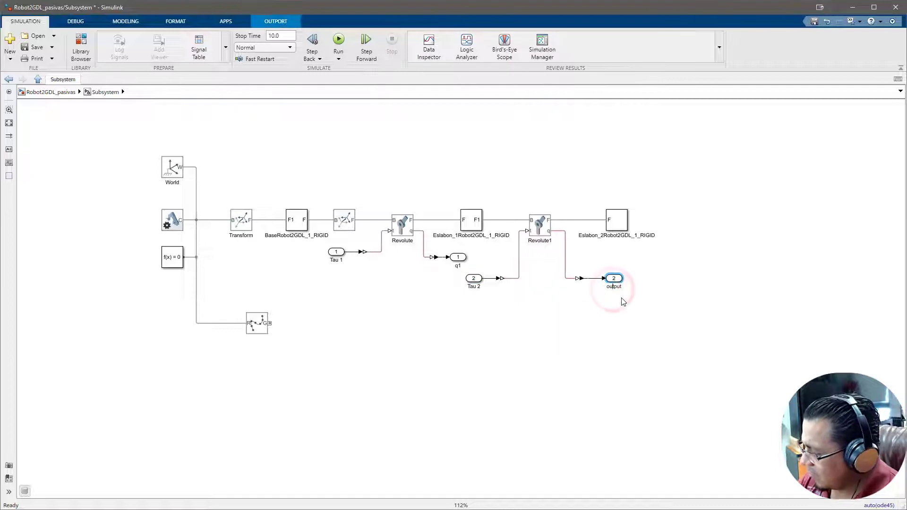
key("Delete")
key("Delete")
key("Delete")
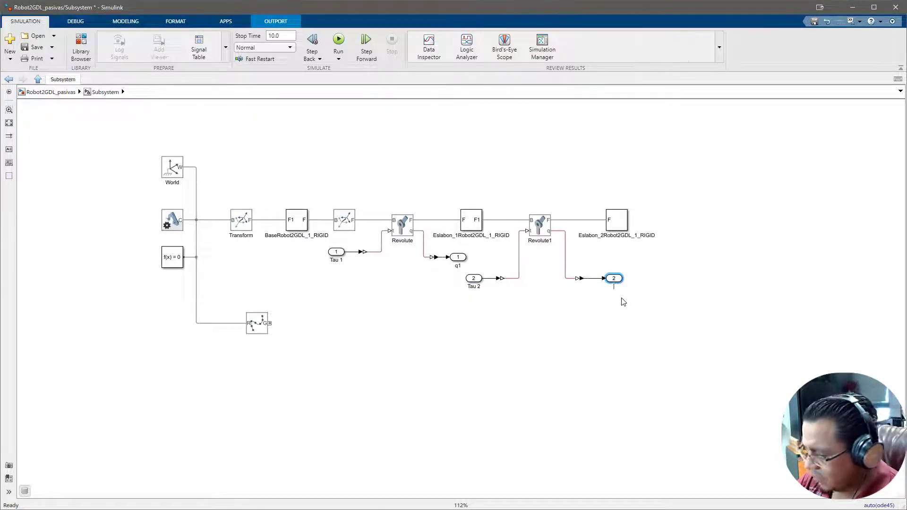
left_click(612, 317)
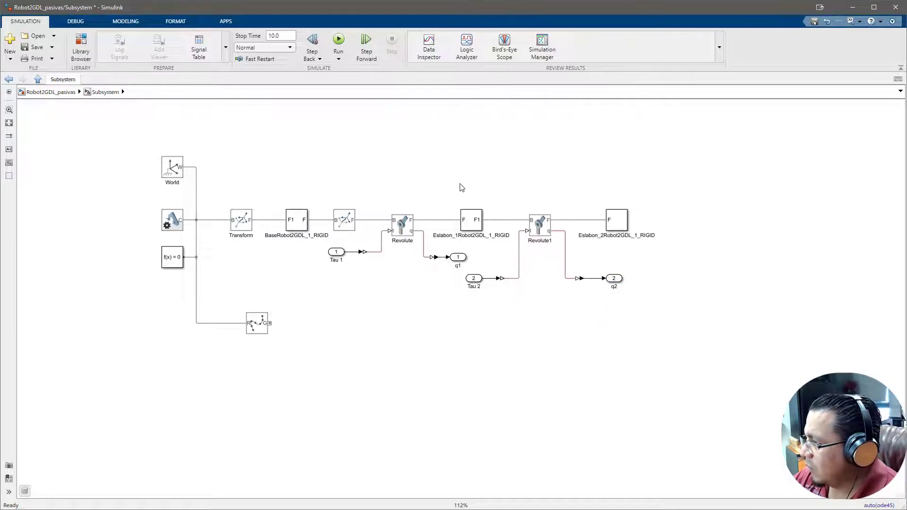
- Space the second-link blocks and Tau 2 farther from the Revolute joint, aligned on a straight connection line, and save the model
left_click_drag(498, 178, 664, 297)
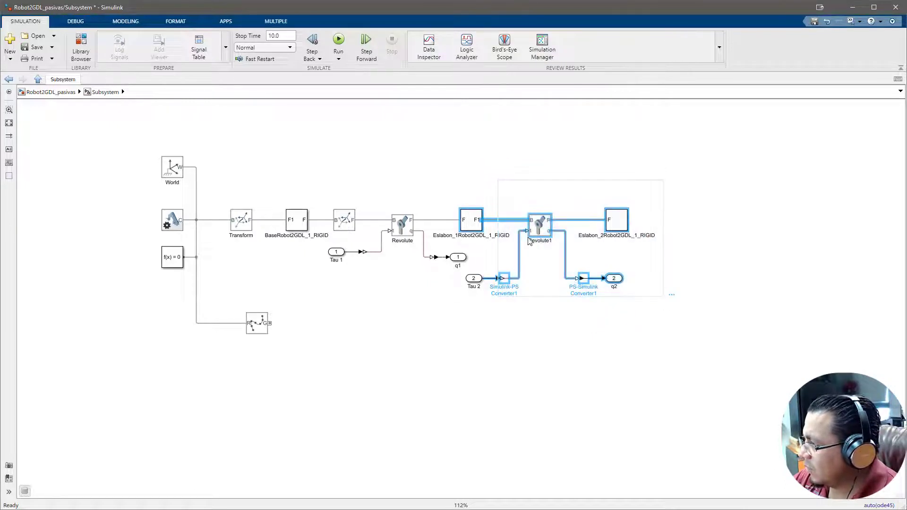
left_click_drag(529, 240, 595, 235)
left_click(589, 333)
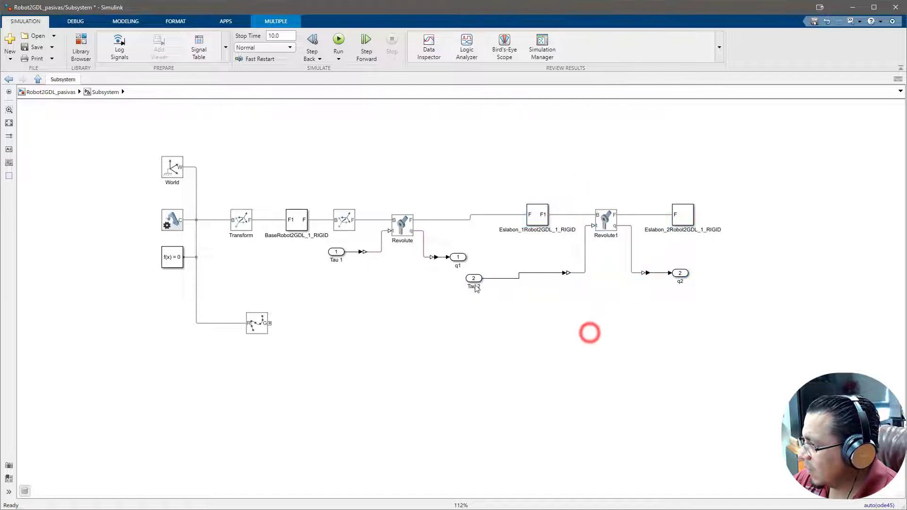
left_click_drag(473, 279, 526, 274)
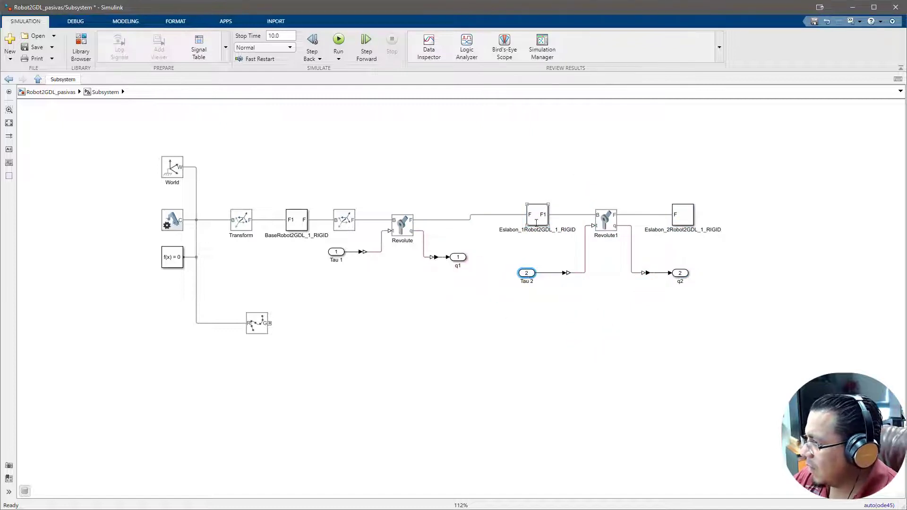
left_click(538, 215)
left_click_drag(775, 174, 519, 295)
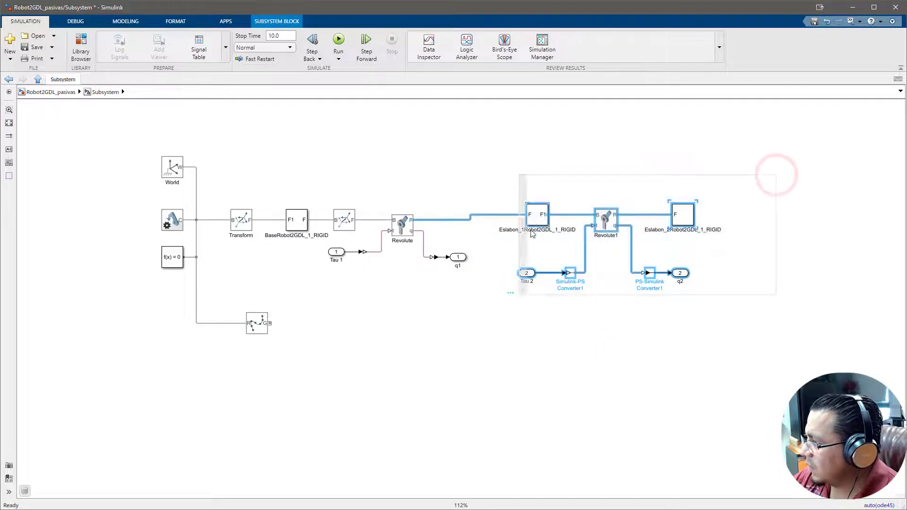
left_click_drag(534, 211, 534, 216)
left_click(595, 338)
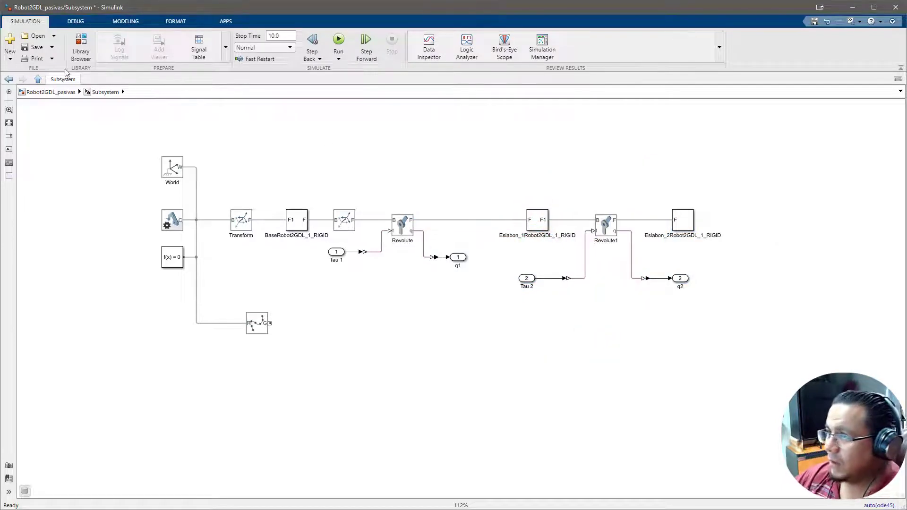
left_click(33, 47)
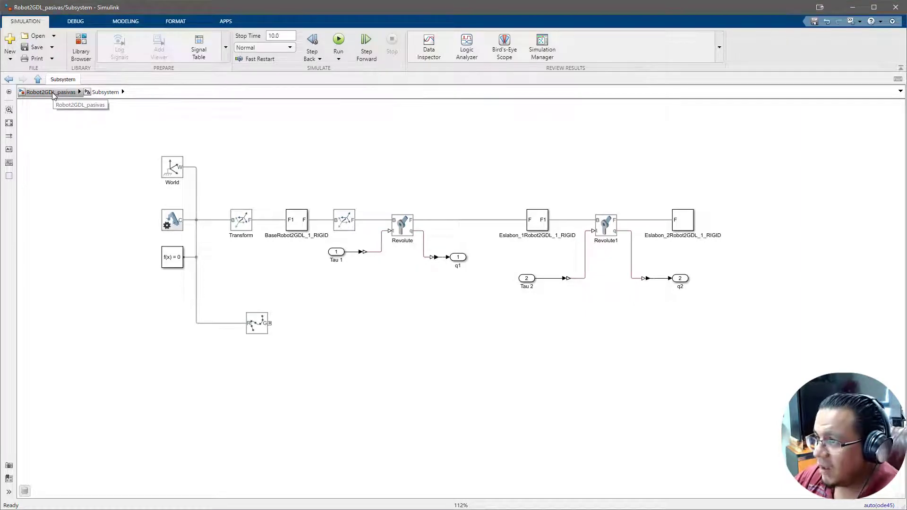
- At the model's top level, enlarge the Scope block and align it with the subsystem's q1 and q2 outputs
left_click(53, 92)
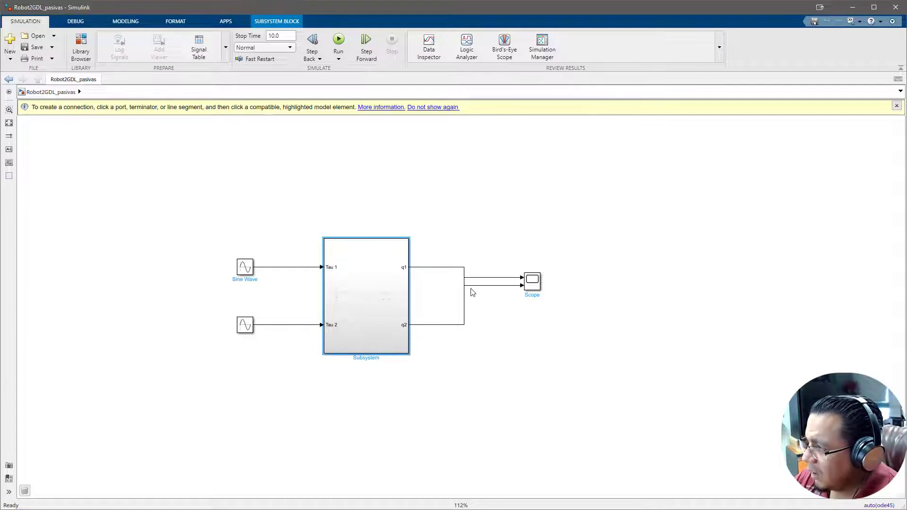
left_click_drag(539, 289, 511, 177)
left_click_drag(529, 279, 587, 356)
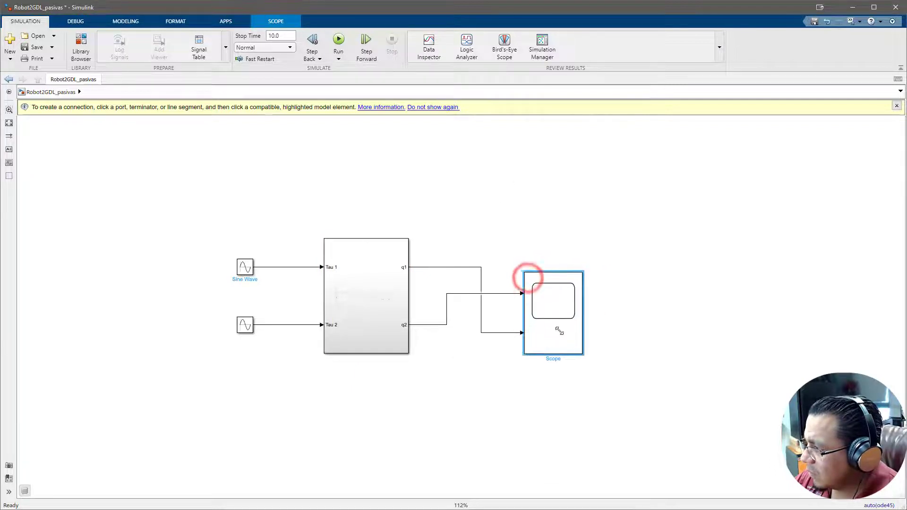
left_click_drag(550, 326, 535, 319)
left_click(487, 291)
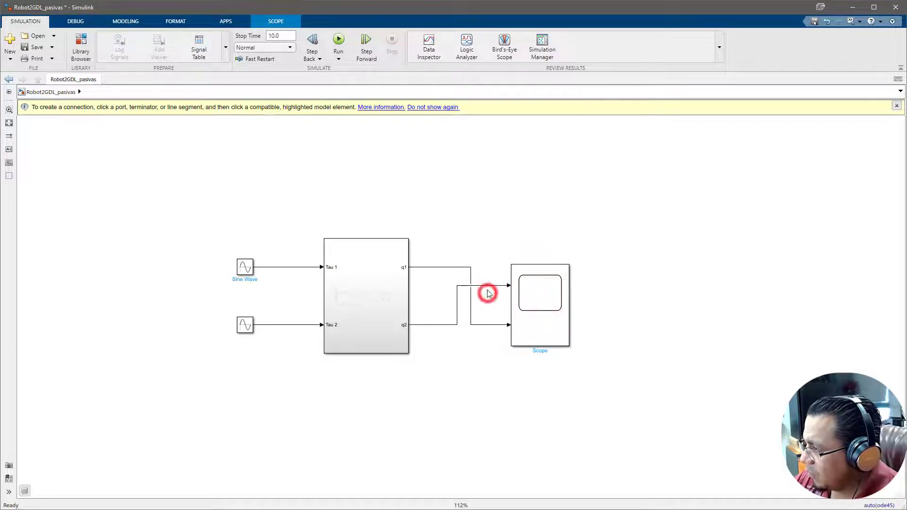
- Replace the crossed Scope connections, wiring q1 to the Scope's first input and q2 to its second input
left_click(486, 288)
key("Delete")
left_click(490, 324)
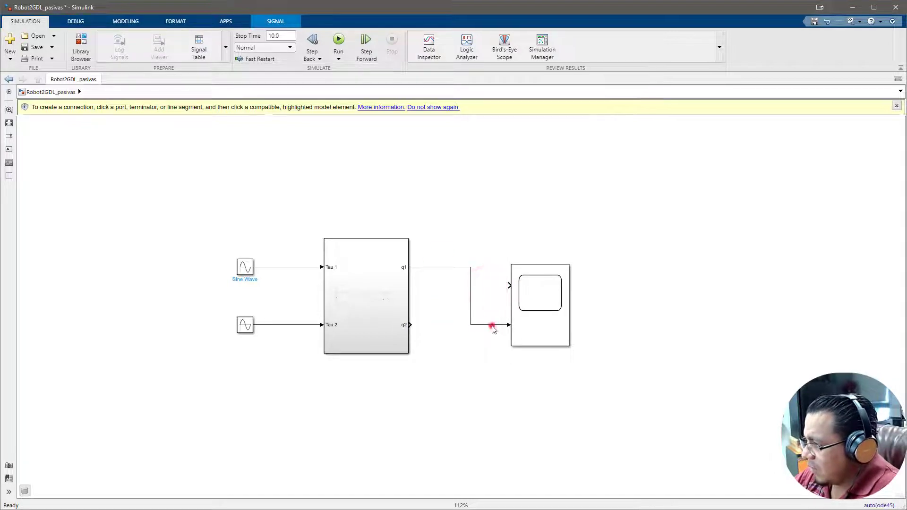
key("Delete")
left_click(410, 268)
left_click_drag(422, 269, 508, 286)
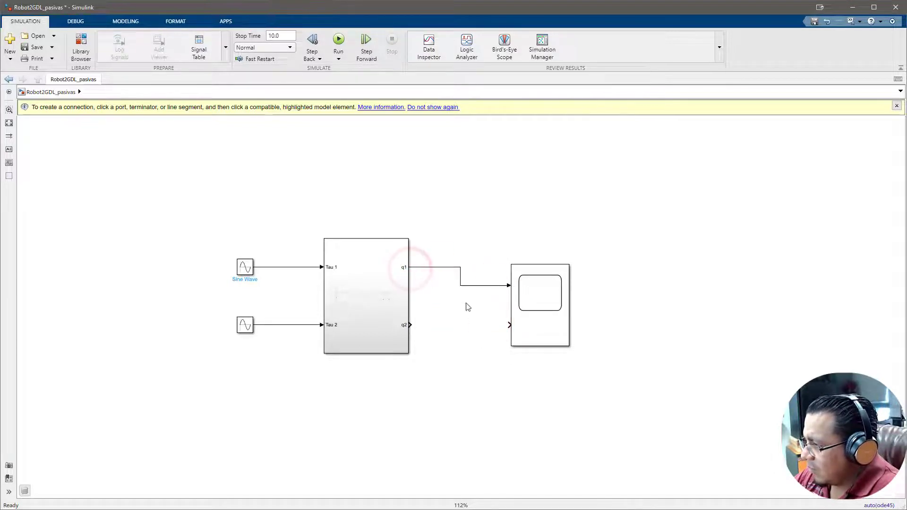
left_click_drag(412, 324, 542, 318)
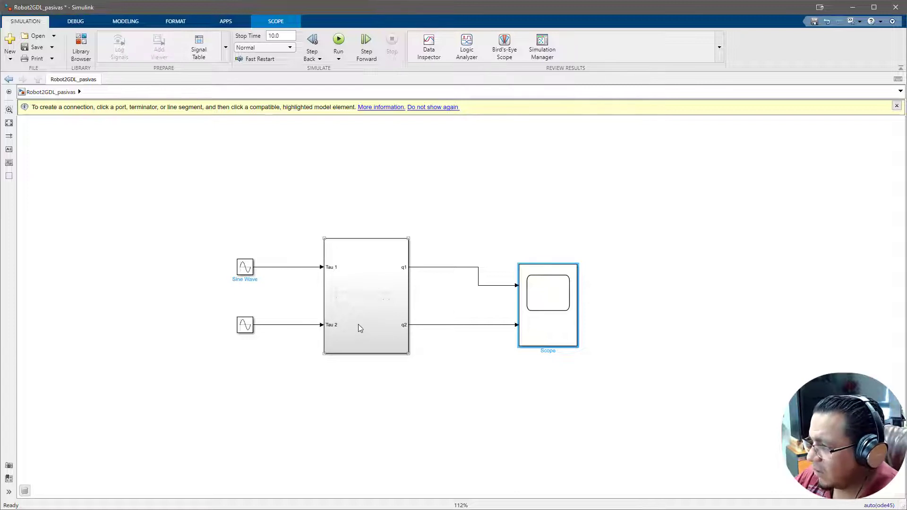
- Check the Robot 2GDL correcto v3 project folder for the robot picture R2GDL.png
left_click(365, 305)
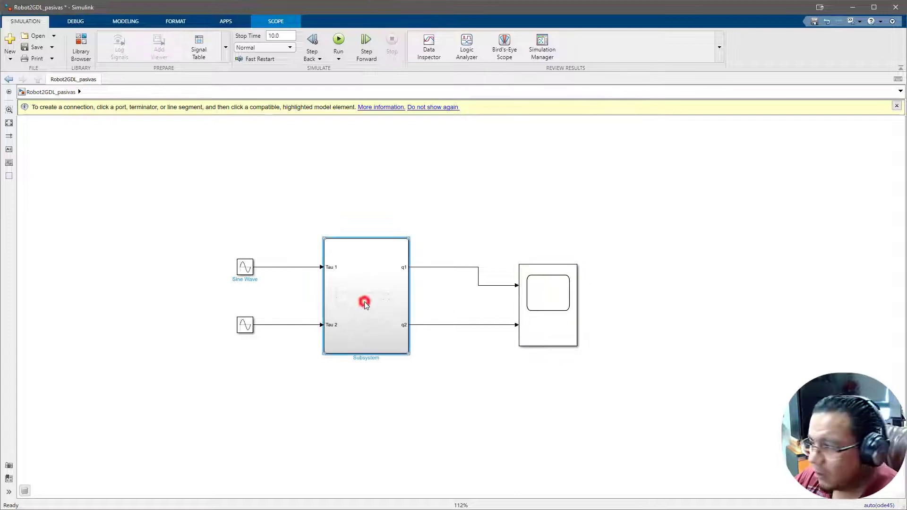
right_click(365, 305)
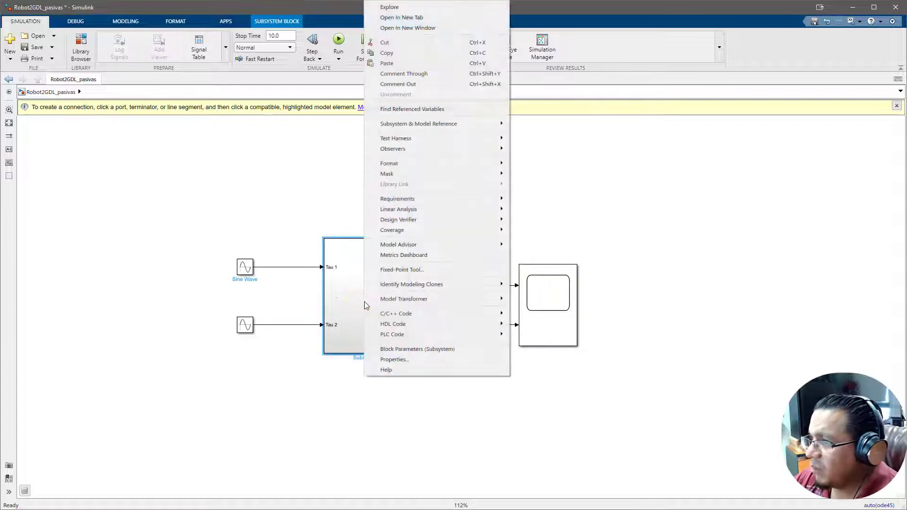
left_click(269, 221)
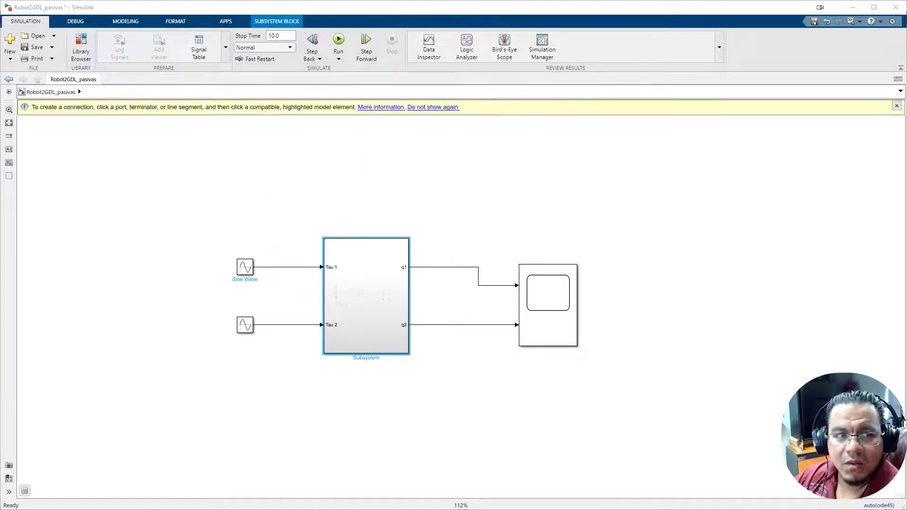
key("alt+Tab")
left_click(484, 75)
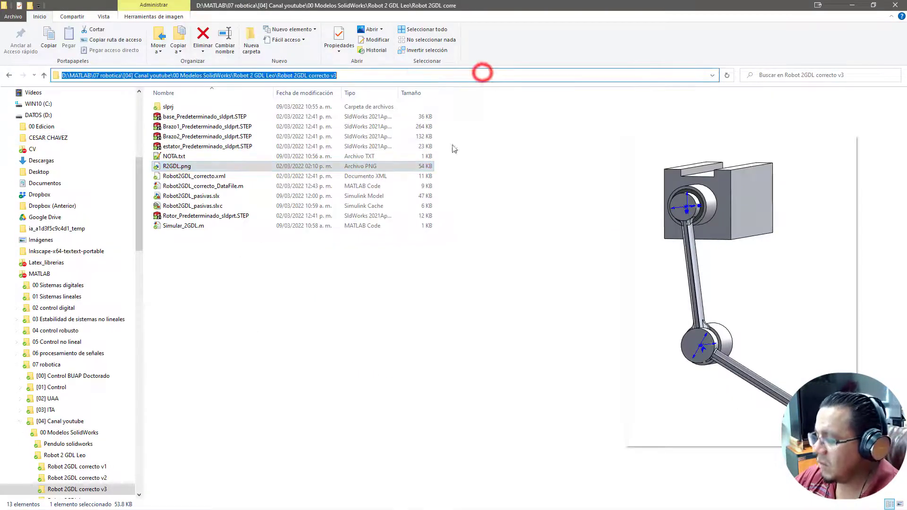
left_click(343, 293)
left_click(852, 5)
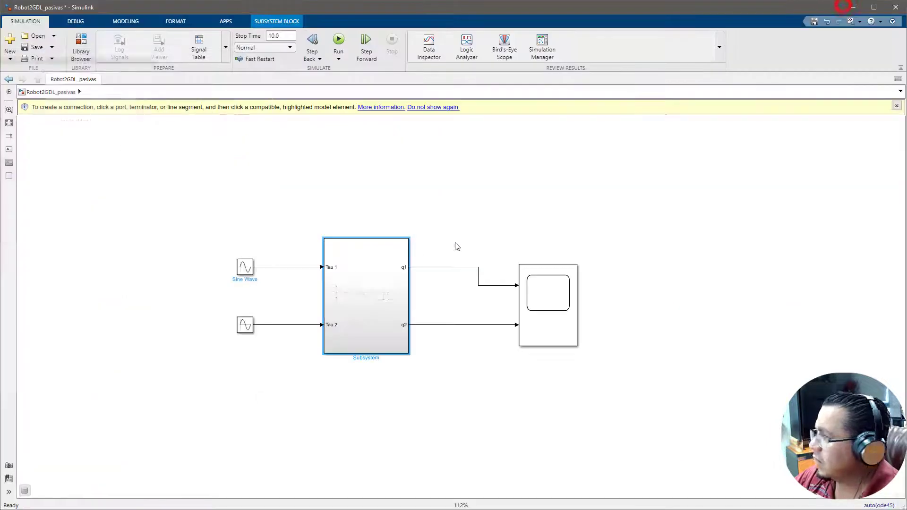
- Add R2GDL.png as the subsystem's mask icon image, with icon transparency set to Opaque with ports
right_click(341, 302)
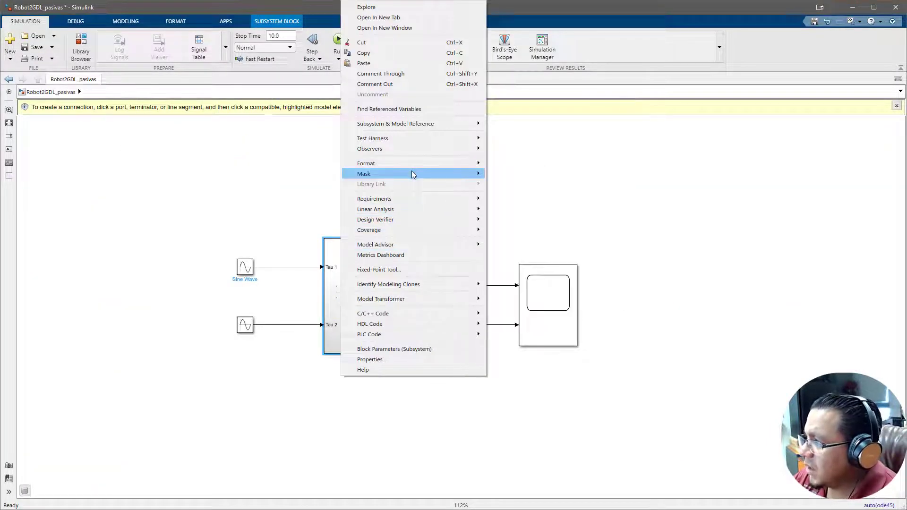
mouse_move(427, 174)
left_click(547, 185)
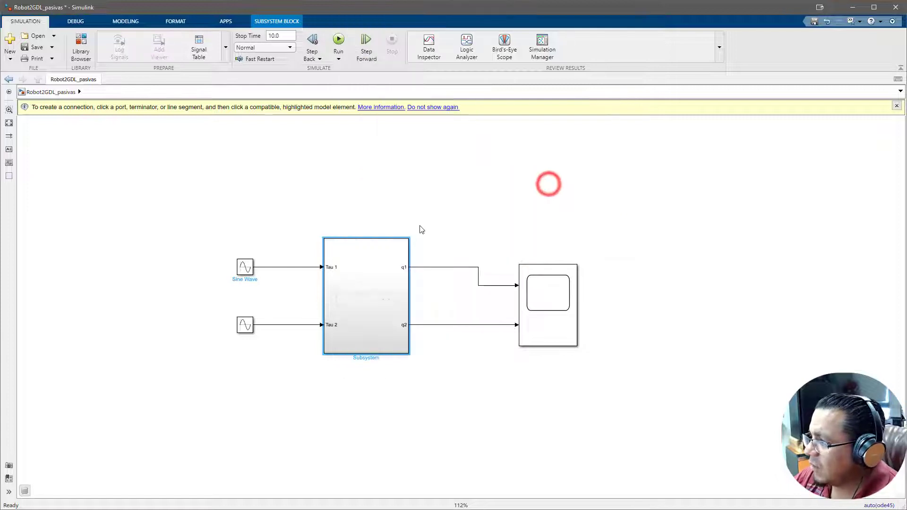
left_click(488, 238)
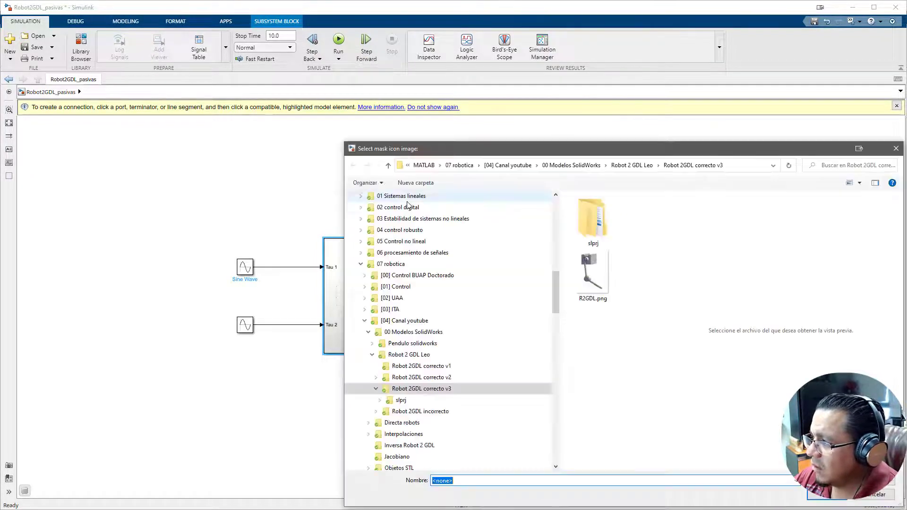
left_click(599, 277)
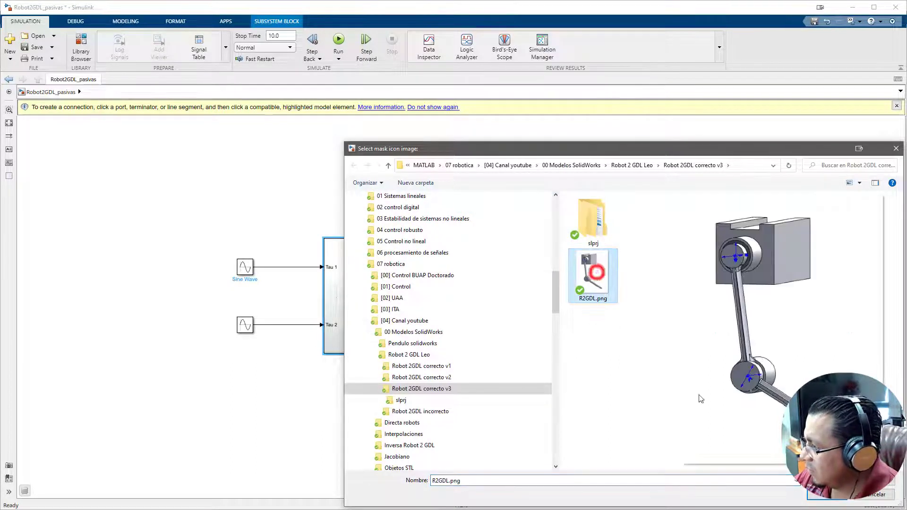
left_click(811, 493)
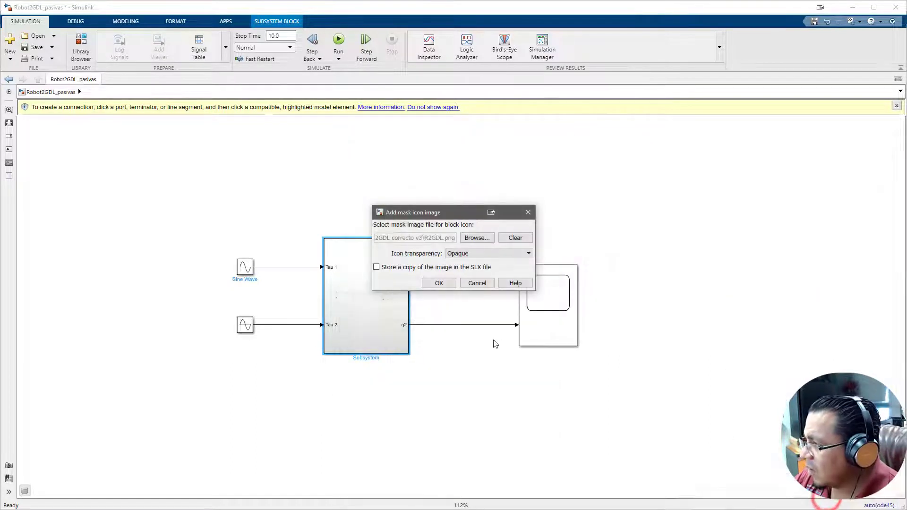
left_click(489, 254)
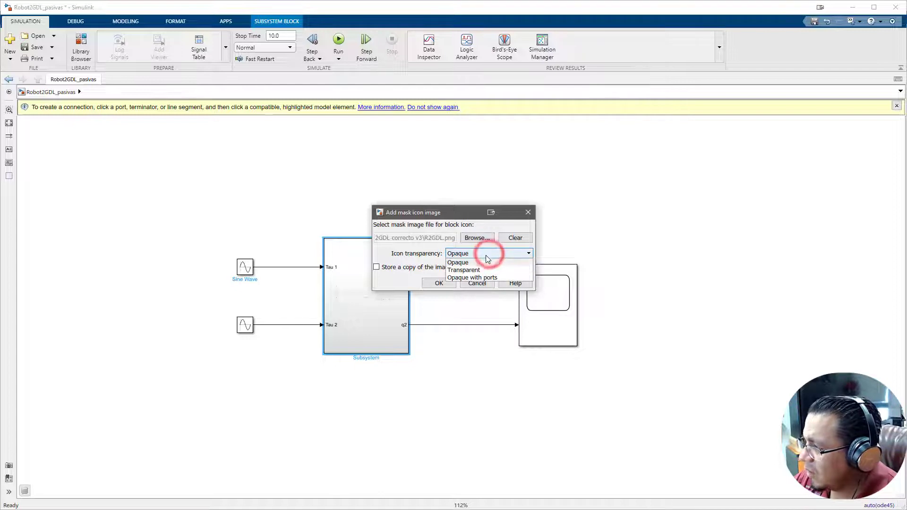
left_click(474, 279)
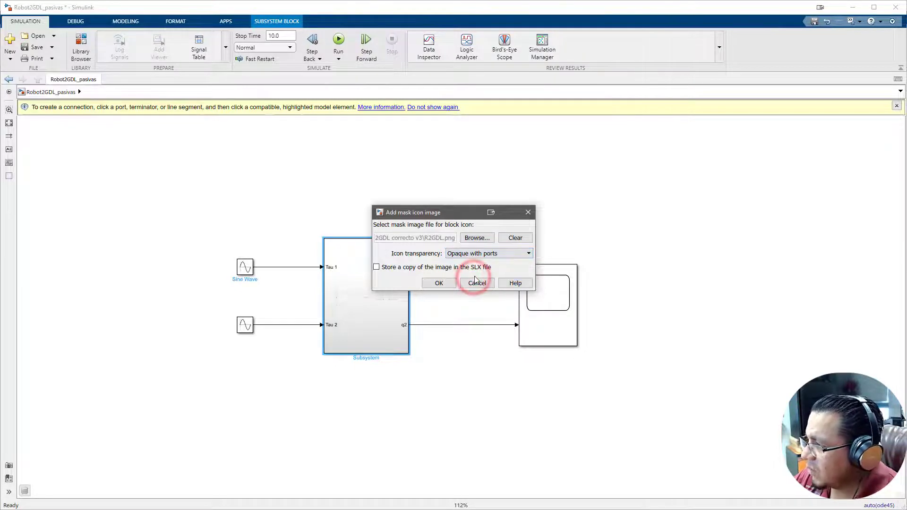
left_click(438, 283)
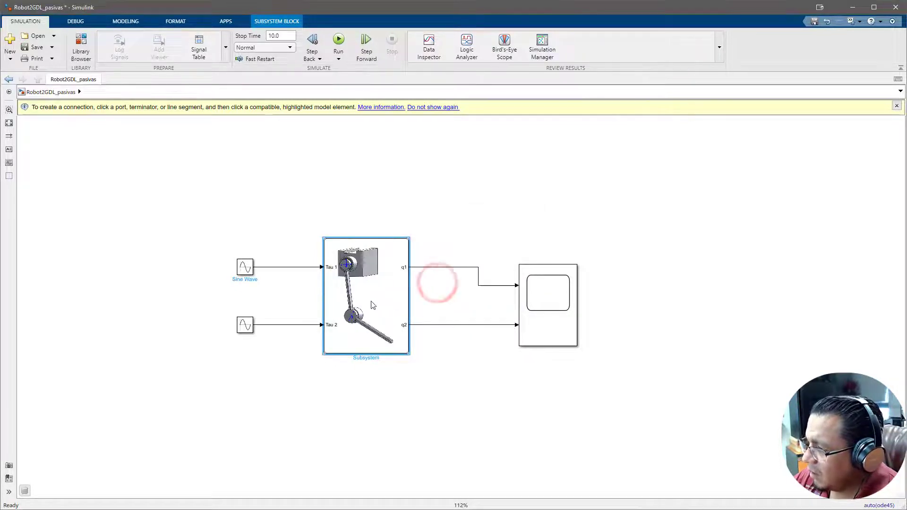
- Shift the subsystem slightly toward the Scope and rename it Robot 2GDL directa
left_click_drag(370, 300, 379, 305)
left_click(441, 350)
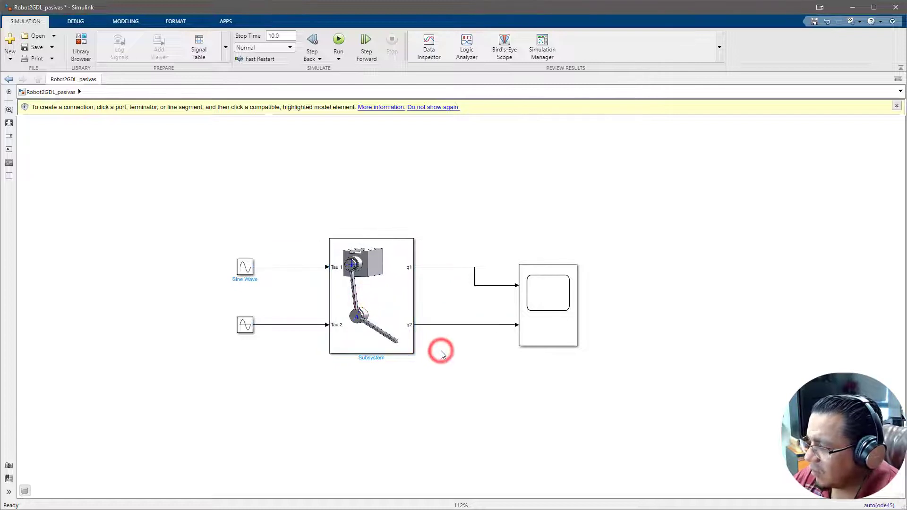
left_click(370, 346)
left_click(371, 358)
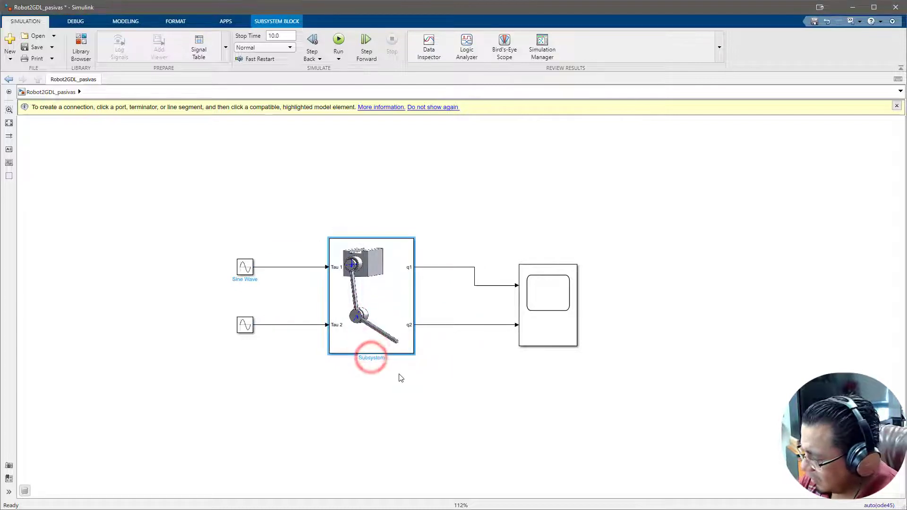
type("Robot 2GDL directa")
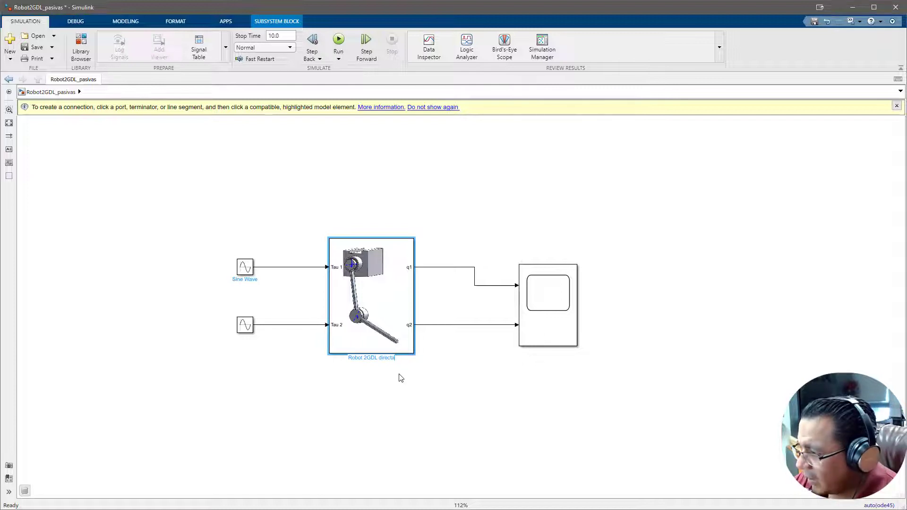
left_click(401, 378)
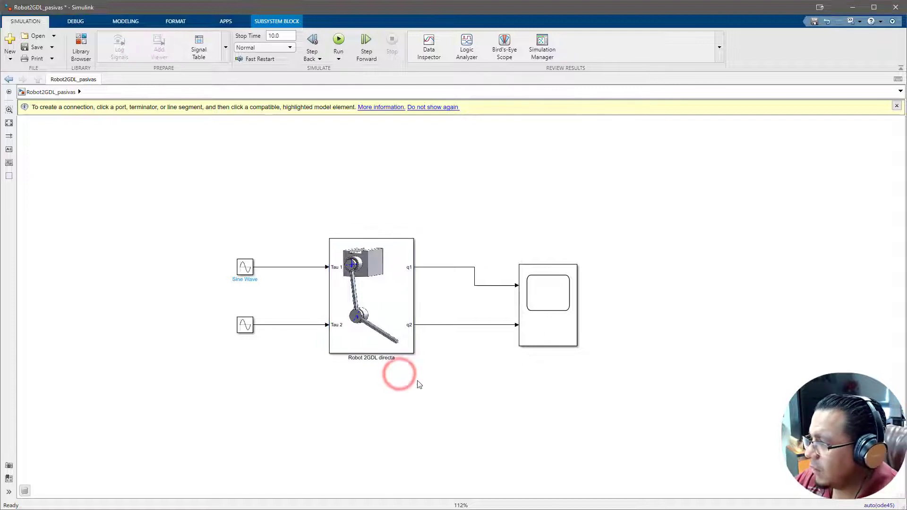
- Move the Scope closer to the subsystem, roughly centred on its q1 and q2 outputs, and save the model
mouse_move(562, 315)
left_mouse_down()
mouse_move(562, 302)
mouse_move(552, 302)
left_mouse_up()
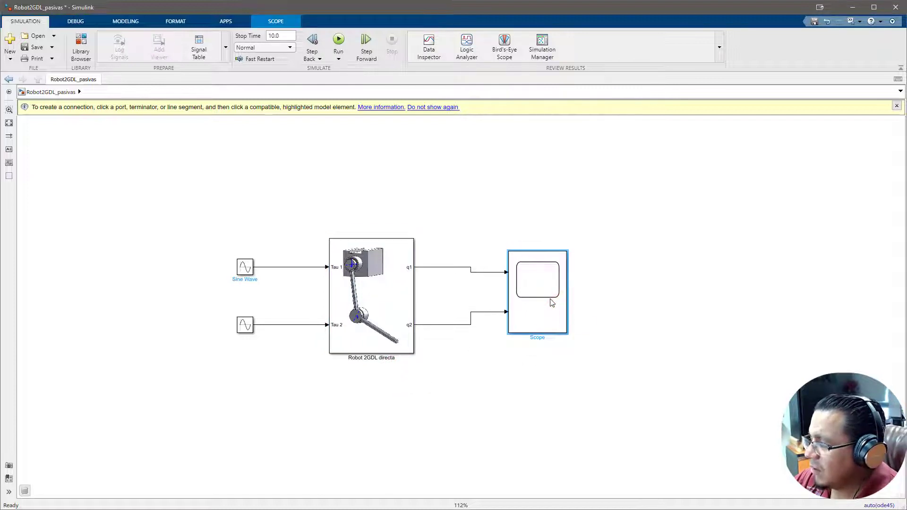
left_click(35, 47)
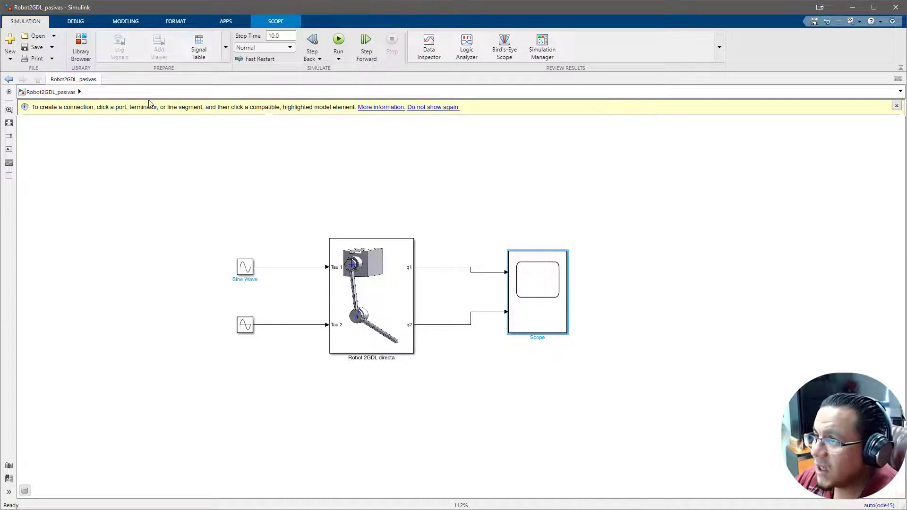
left_click(30, 47)
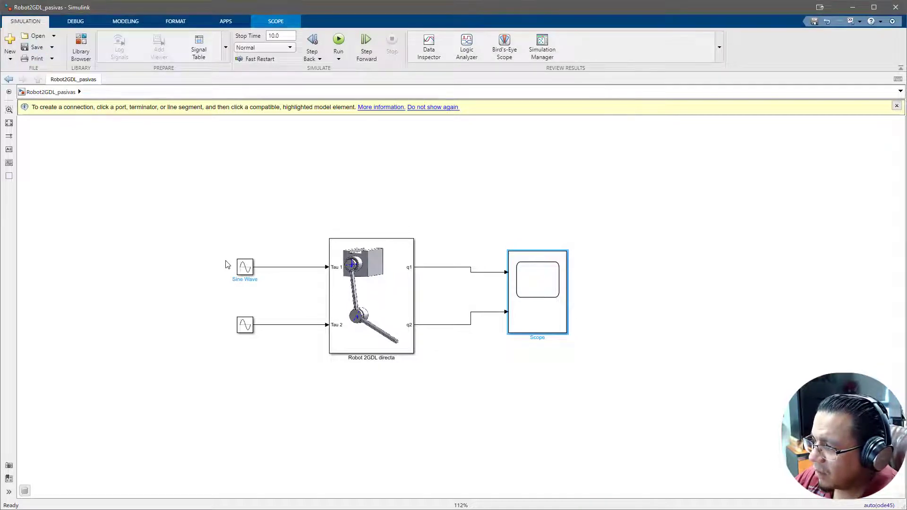
- Inspect the blocks inside the Robot 2GDL directa subsystem and save the model from the top level
double_click(375, 310)
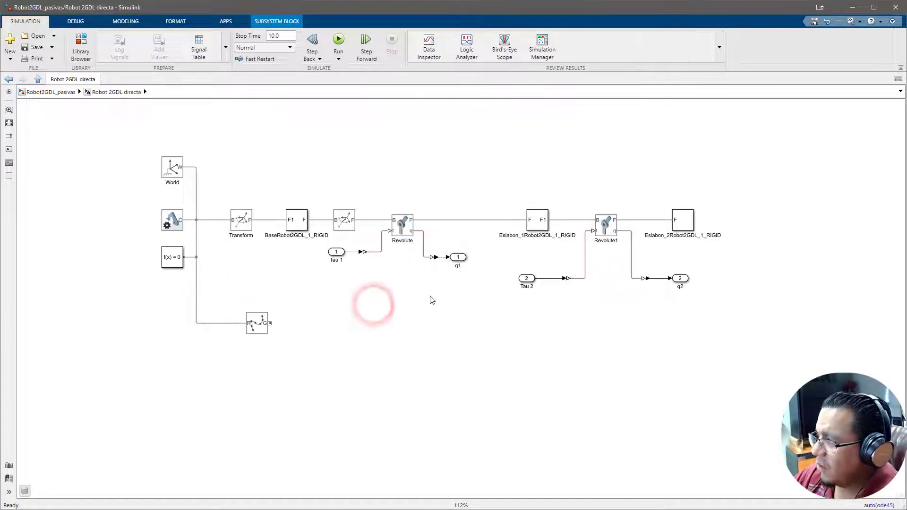
left_click(61, 94)
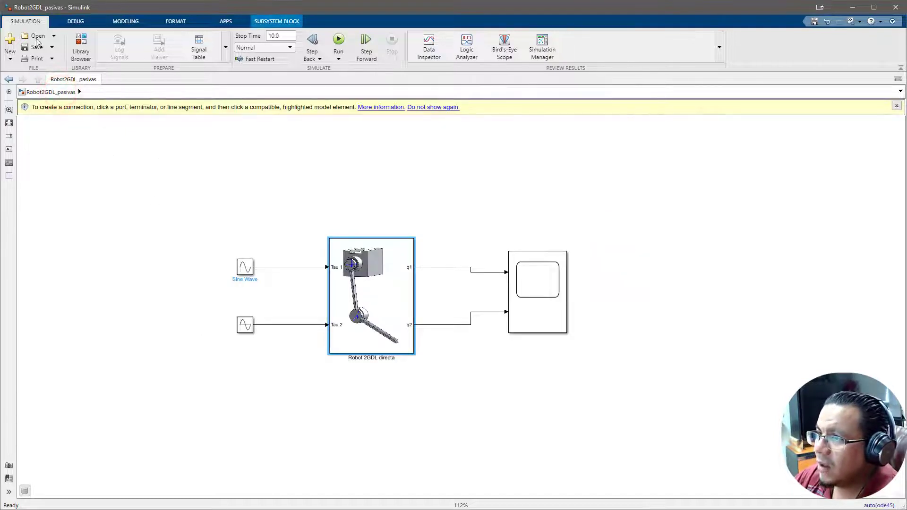
left_click(36, 46)
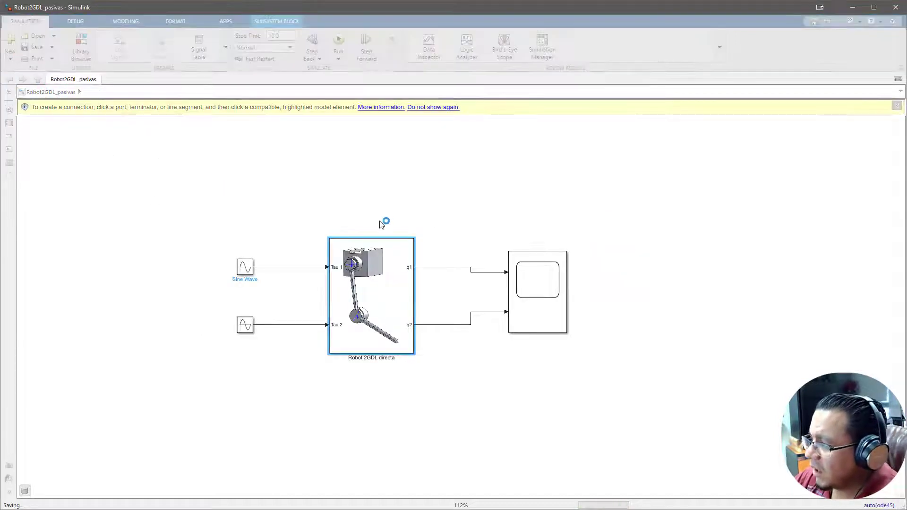
- Switch to MATLAB, run the Simular_2GDL script to simulate the robot, and close the Scope window
left_click(854, 8)
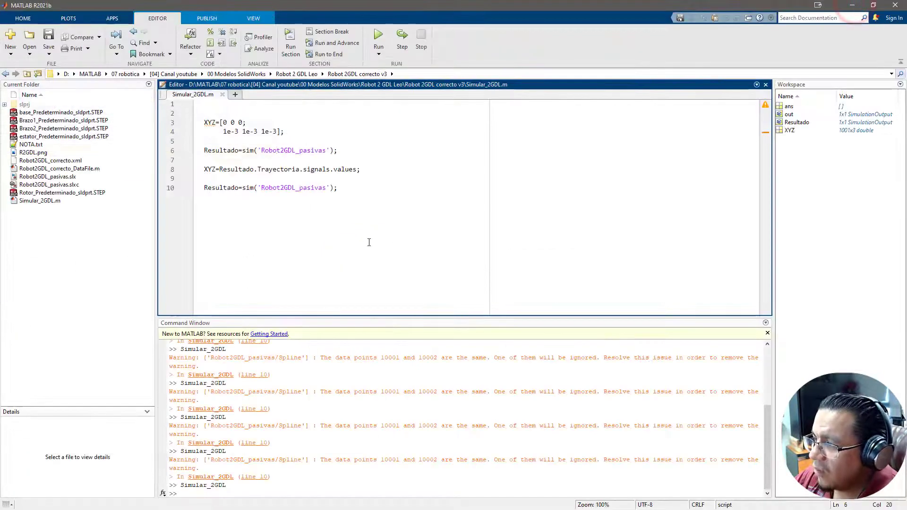
left_click(316, 220)
key("F5")
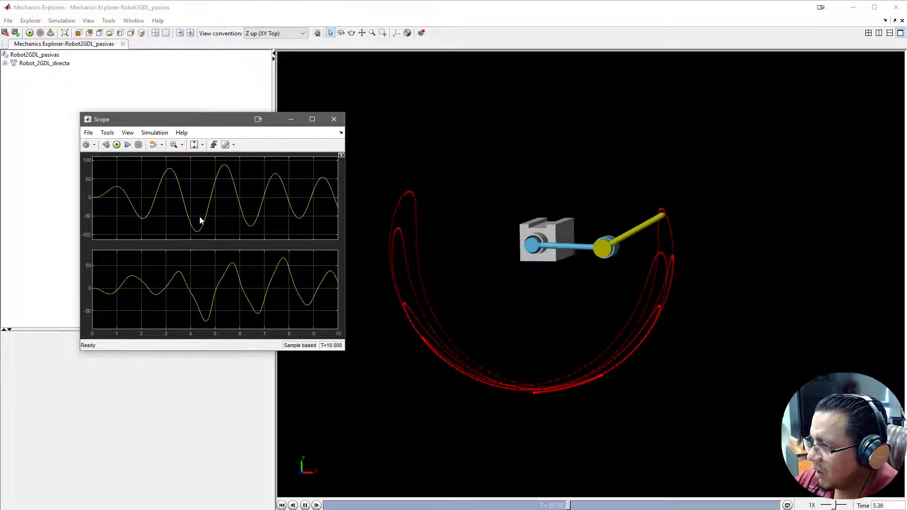
left_click(339, 127)
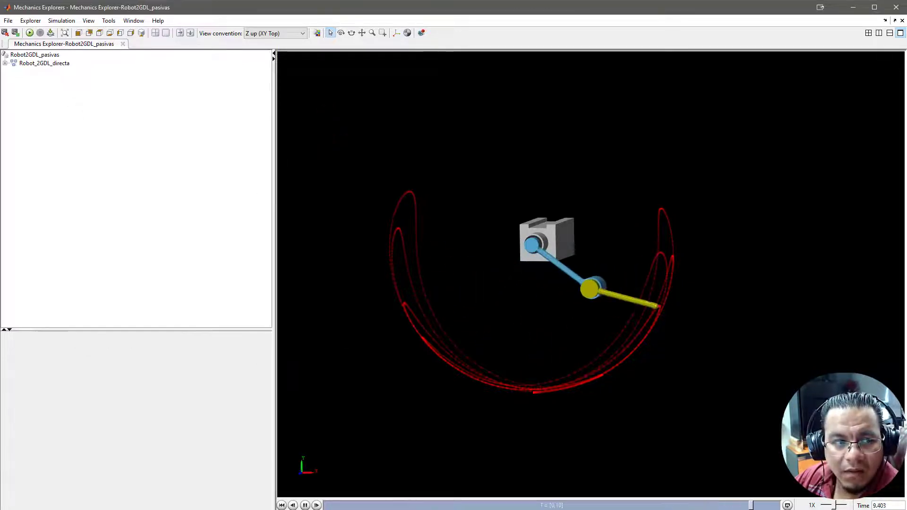
- Back in the Simulink model, label the two signal lines entering the Scope q1 and q2
key("alt+Tab")
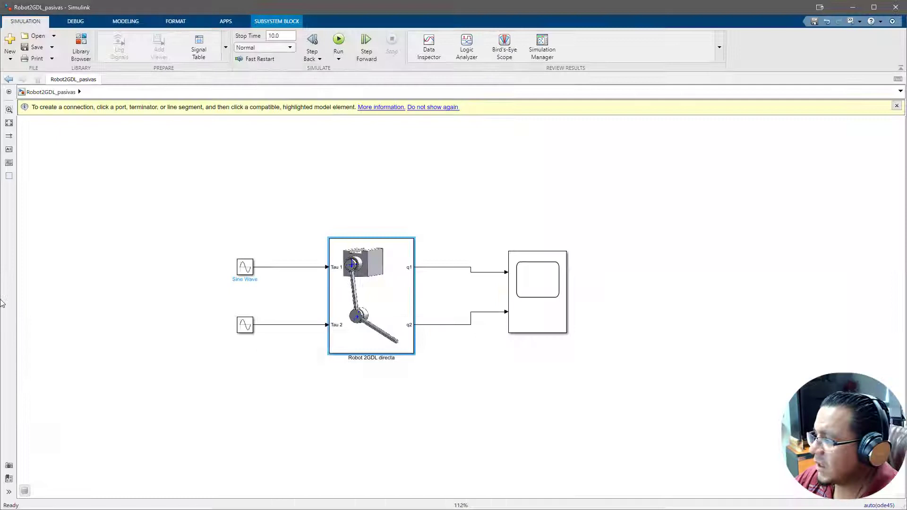
double_click(450, 268)
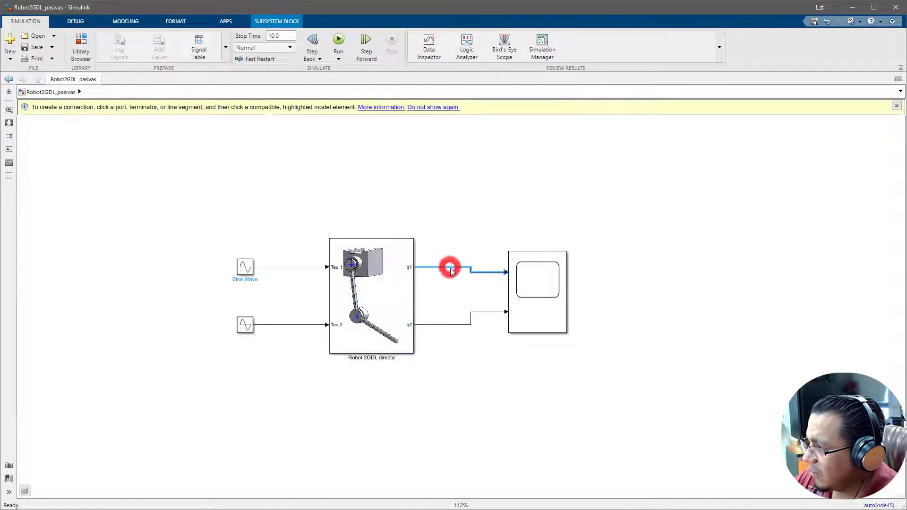
type("q1")
left_click(450, 303)
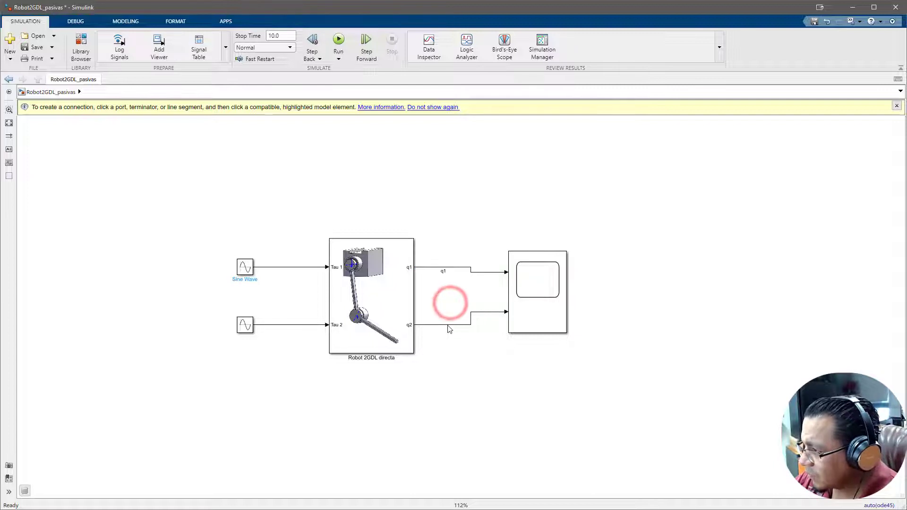
left_click(448, 325)
double_click(448, 325)
type("q2")
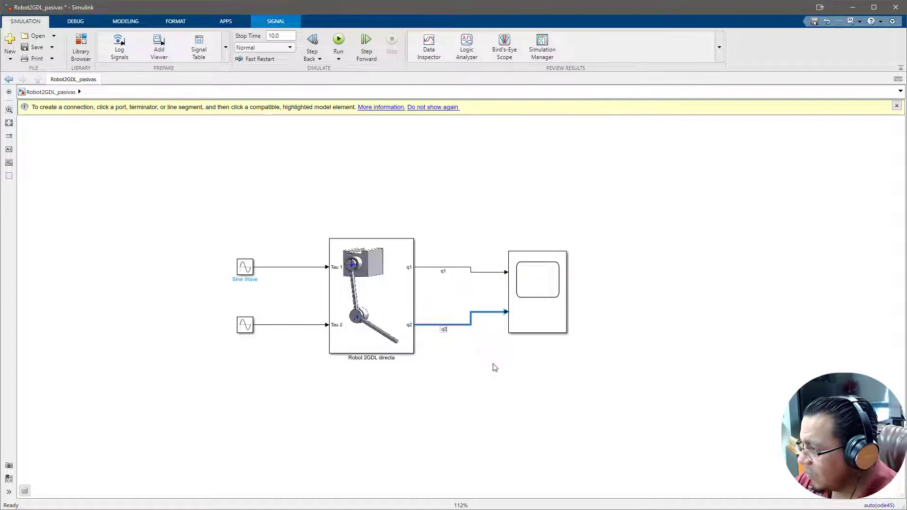
left_click(493, 363)
- Open the Scope and turn on the legend for its first display
double_click(536, 311)
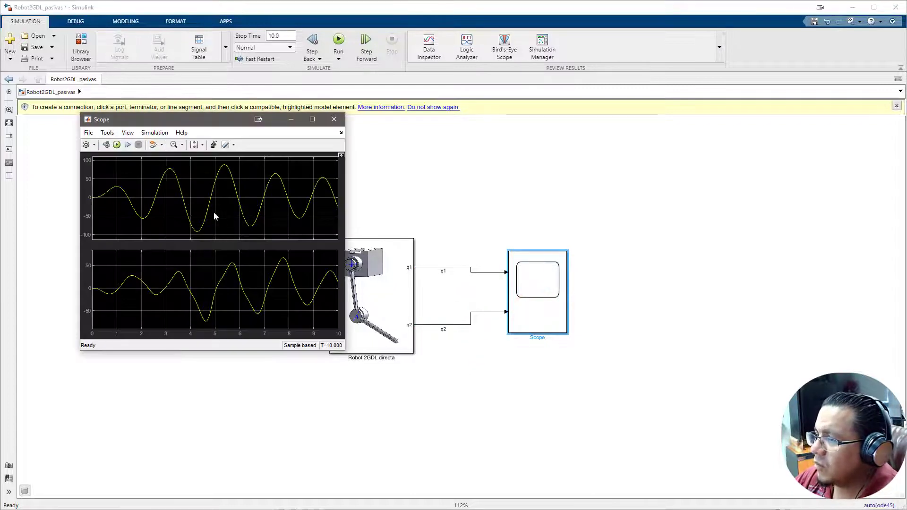
right_click(202, 186)
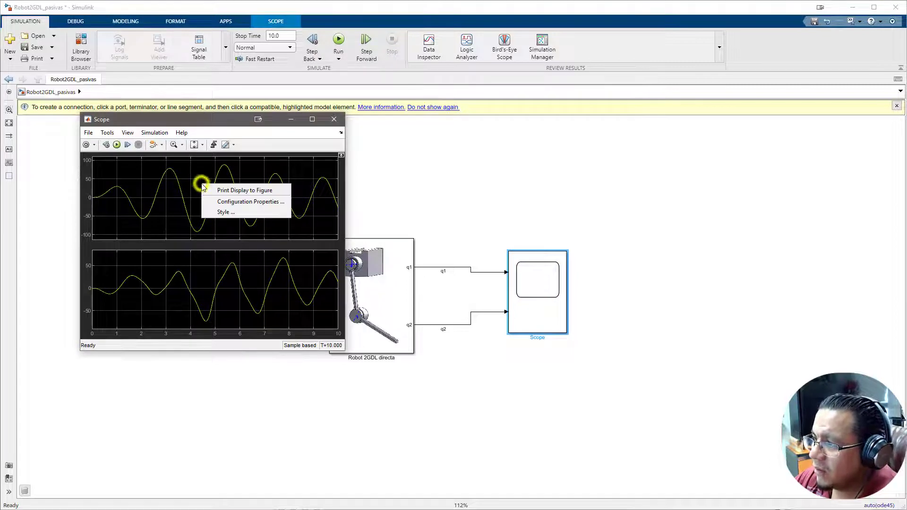
left_click(231, 202)
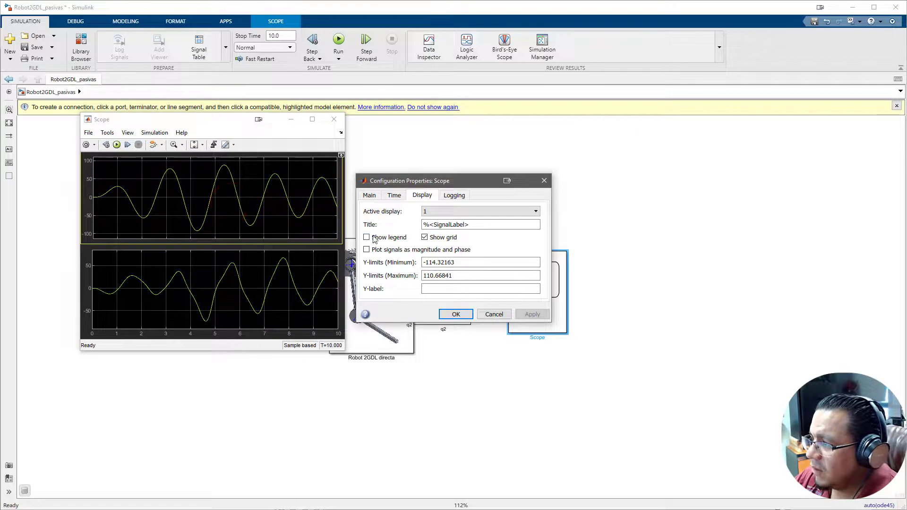
left_click(367, 237)
left_click(532, 314)
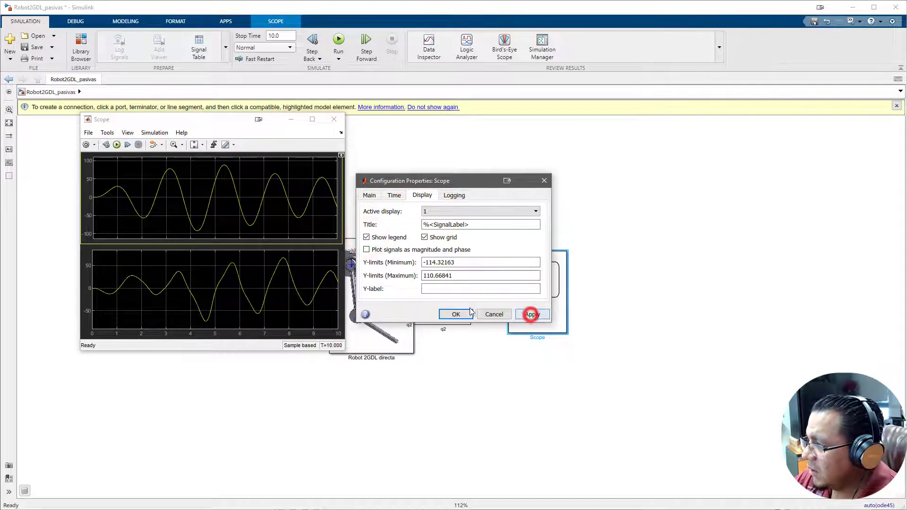
left_click(462, 316)
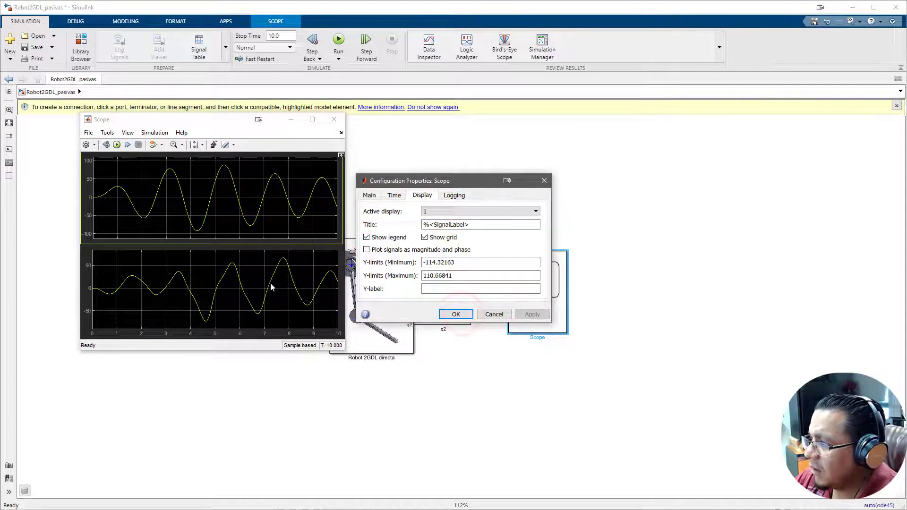
left_click(455, 314)
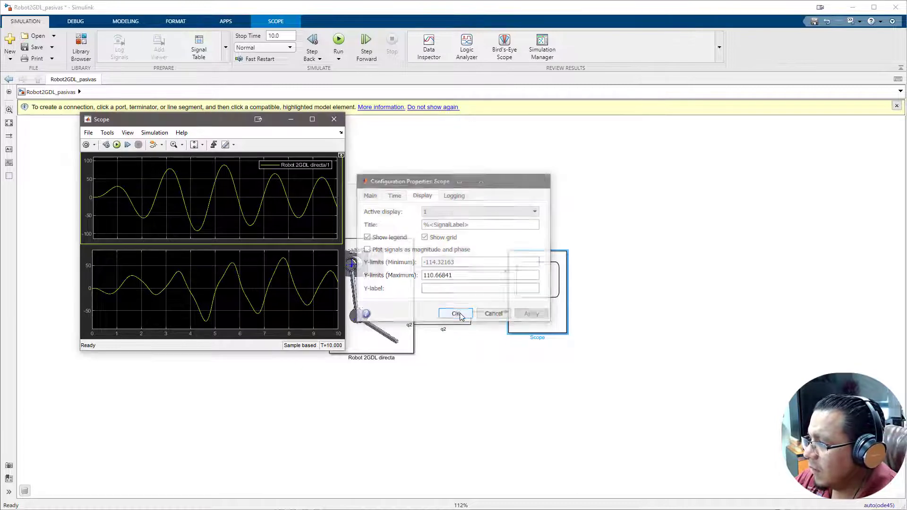
- Turn on the legend for the Scope's second display and close the Scope window
right_click(244, 259)
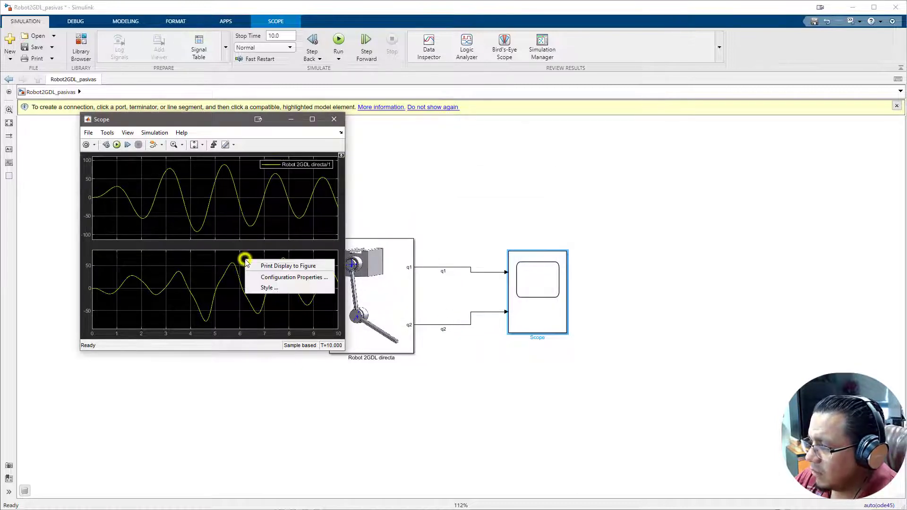
left_click(279, 278)
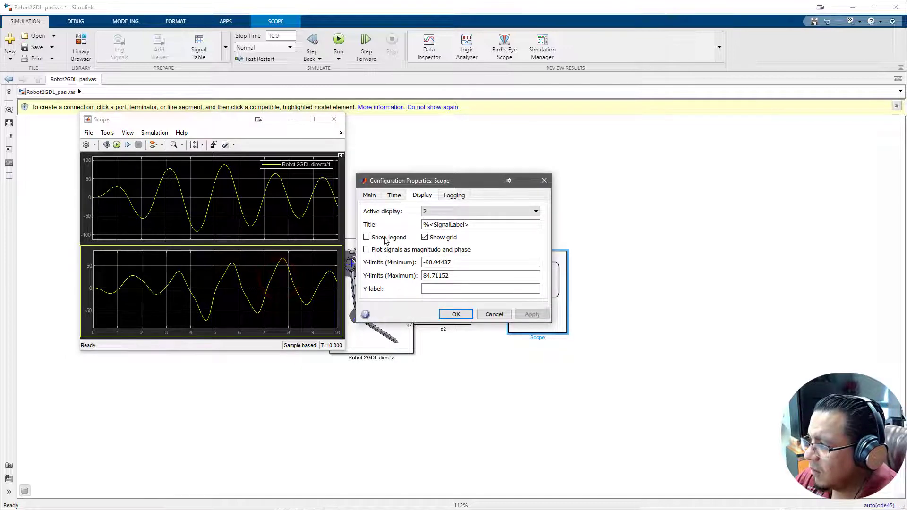
left_click(383, 238)
left_click(524, 314)
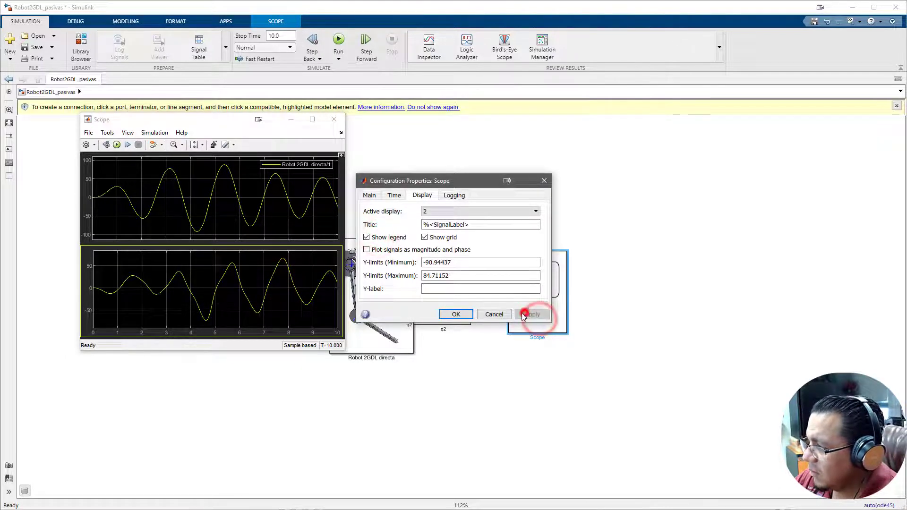
left_click(451, 314)
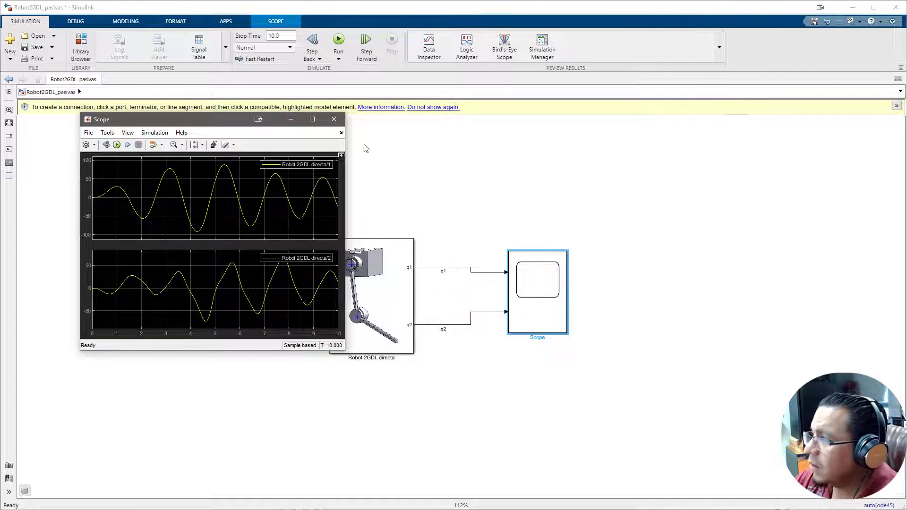
left_click(333, 118)
- Switch to MATLAB and run the Simular_2GDL script again
left_click(852, 7)
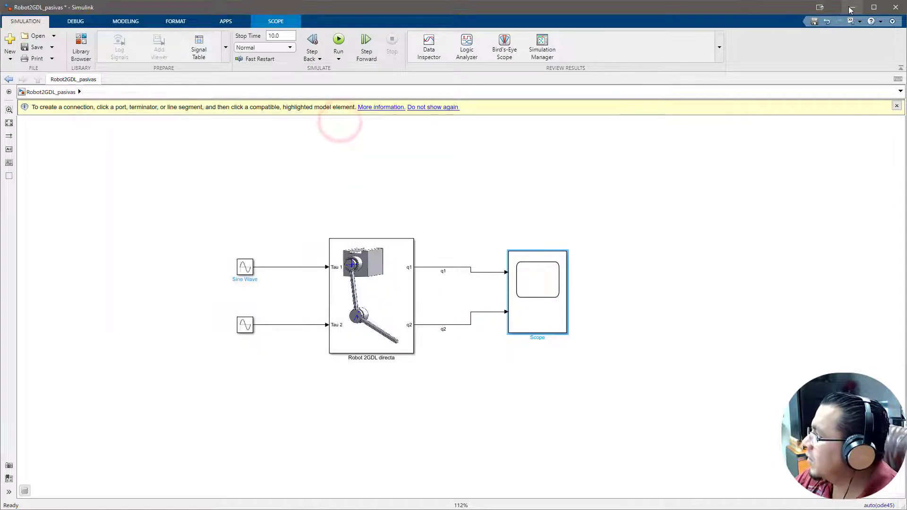
left_click(902, 6)
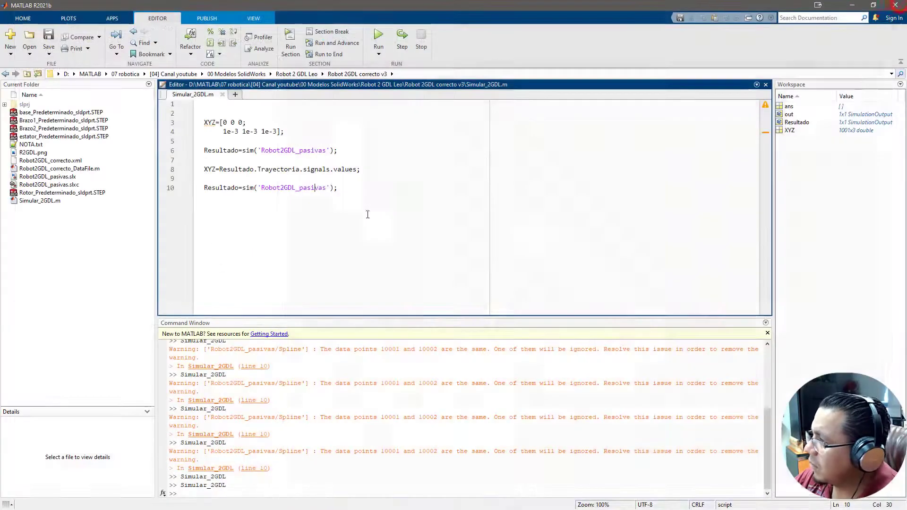
left_click(383, 211)
key("F5")
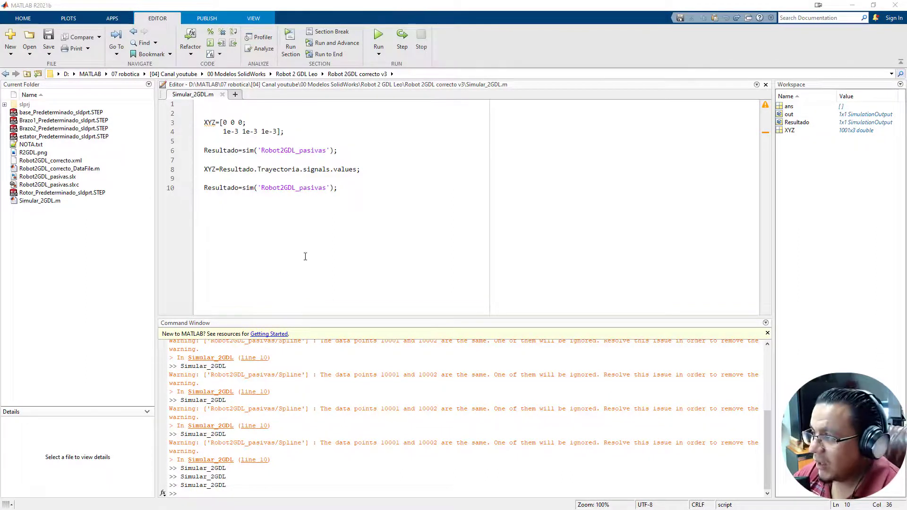
- Delete the Robot2GDL_pasivas.slxc cache file from the current folder
left_click(310, 151)
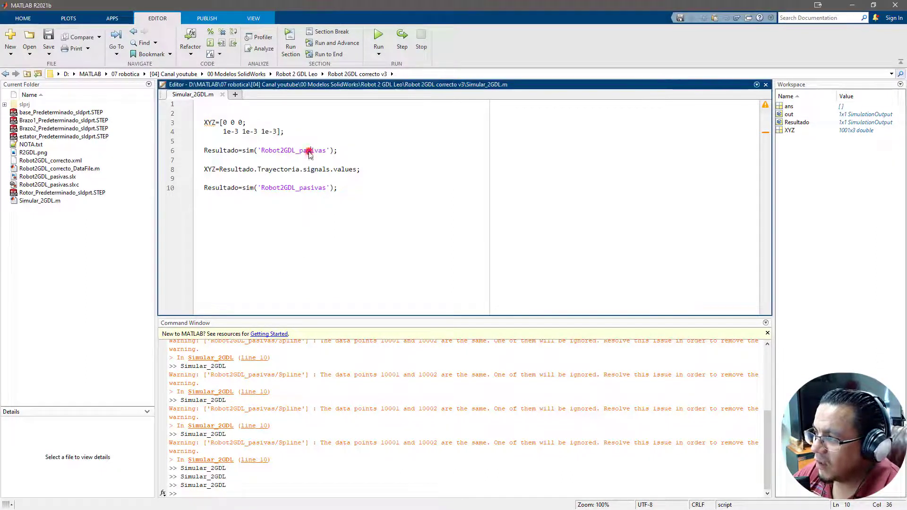
left_click(71, 184)
key("Delete")
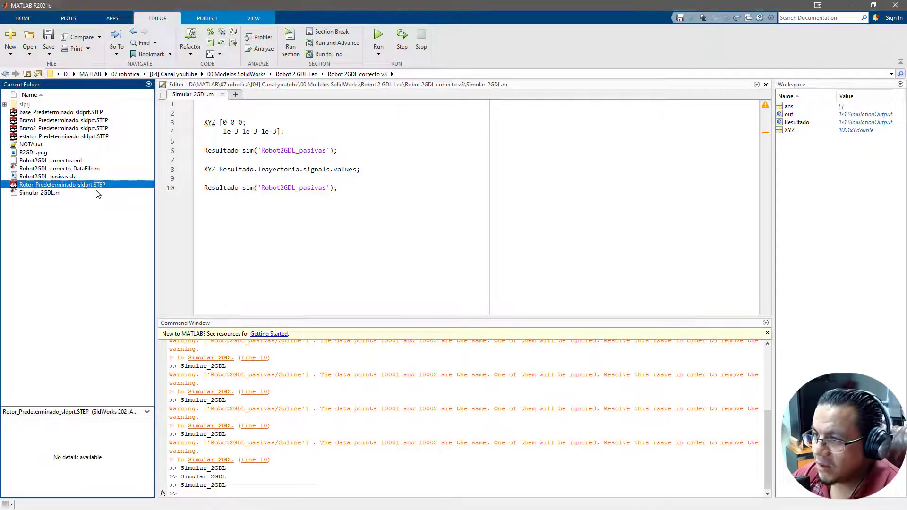
- Rename the Robot2GDL_pasivas.slx model file as Robot2GDL_directa.slx
left_click(68, 176)
key("F2")
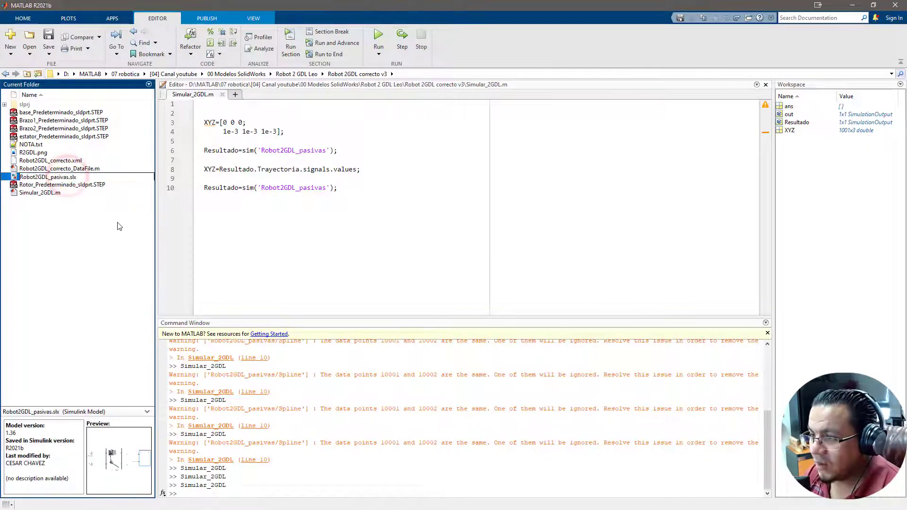
key("Right")
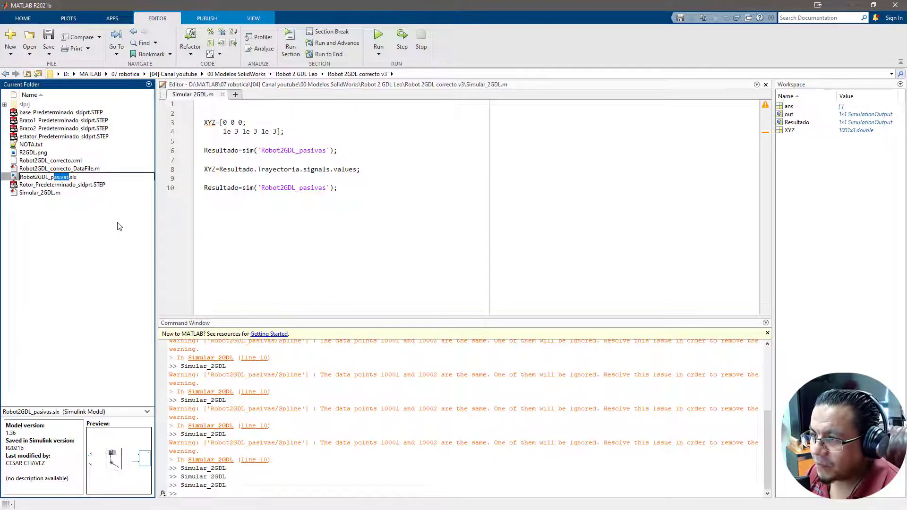
type("direct")
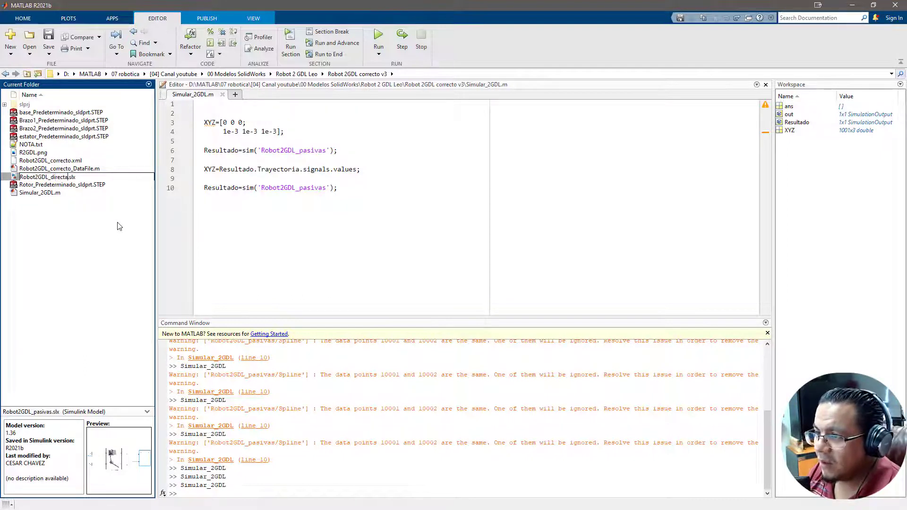
type("a")
key("Return")
- Change the model name in both sim calls of Simular_2GDL.m to Robot2GDL_directa and save the script
left_click(302, 151)
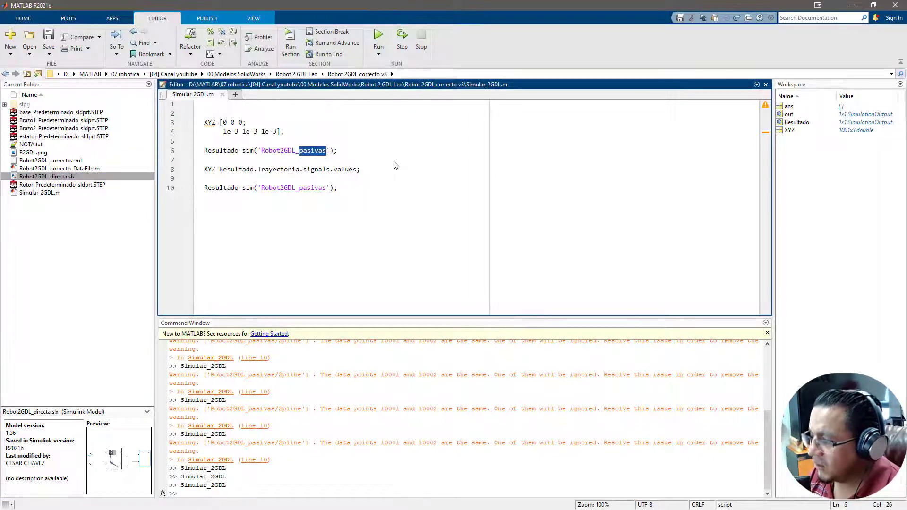
type("directa")
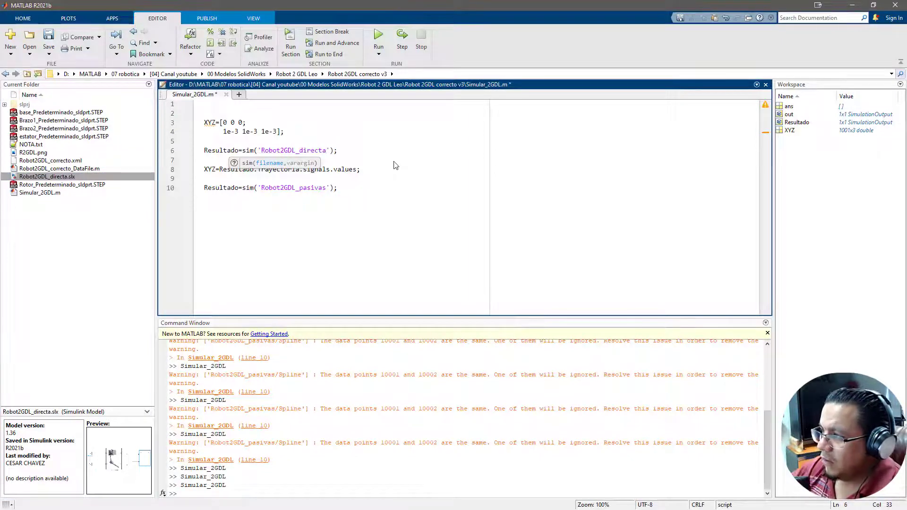
left_click(314, 188)
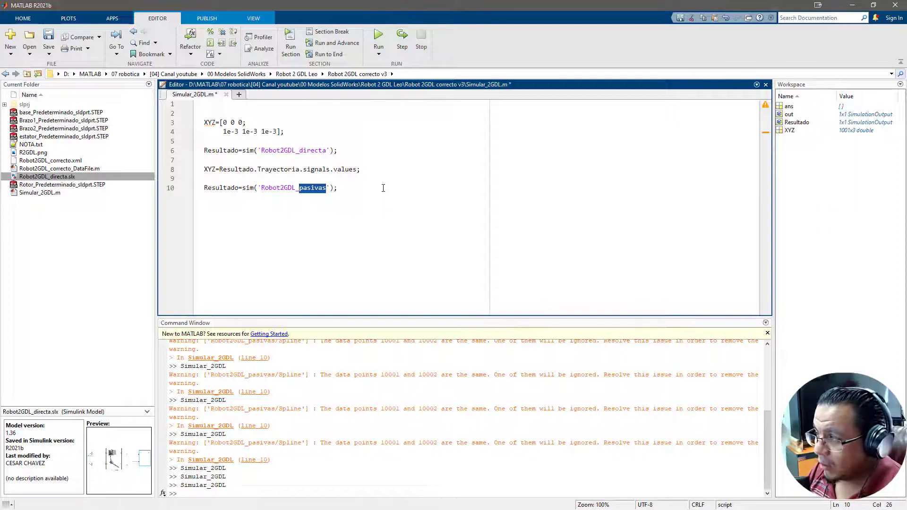
type("directa")
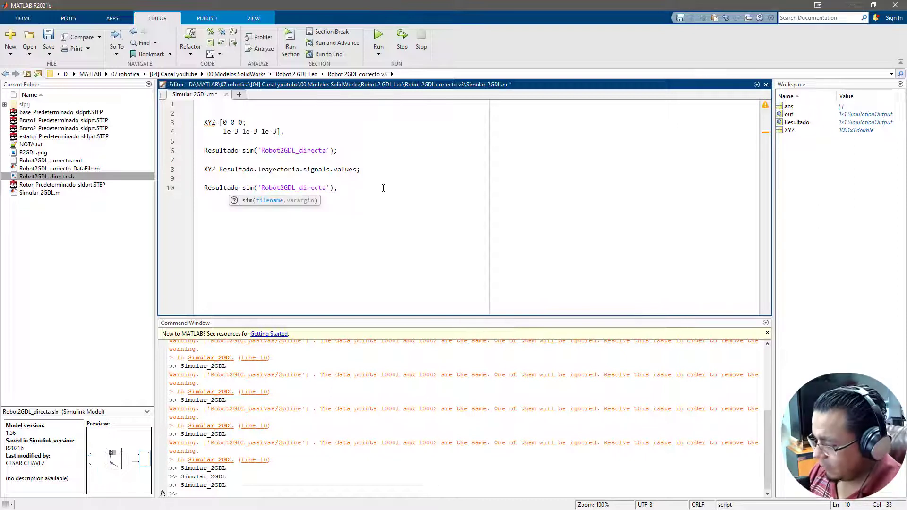
left_click(382, 188)
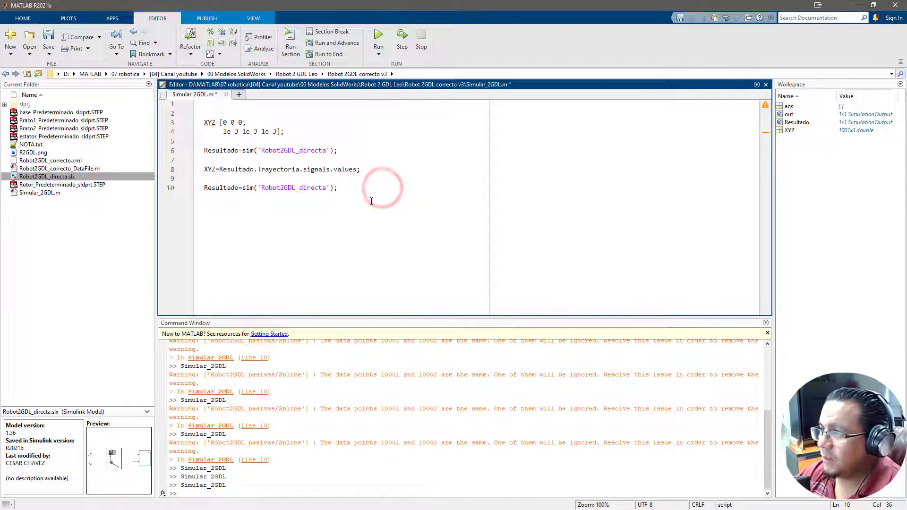
left_click(48, 37)
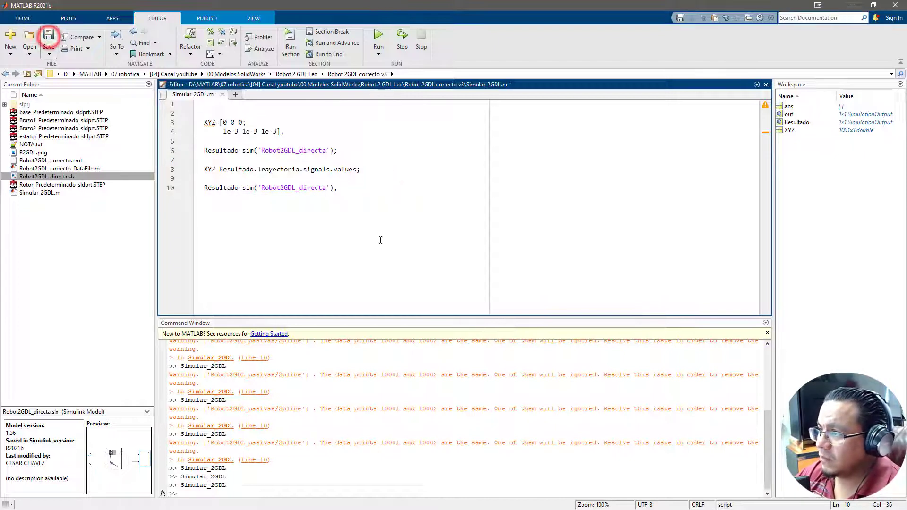
left_click(380, 239)
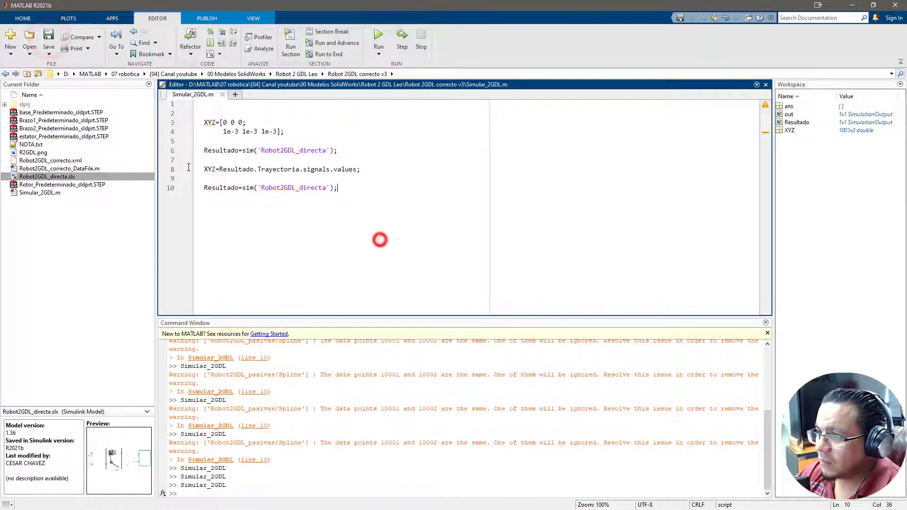
- Duplicate the Robot2GDL_directa.slx model file within the current folder
right_click(71, 182)
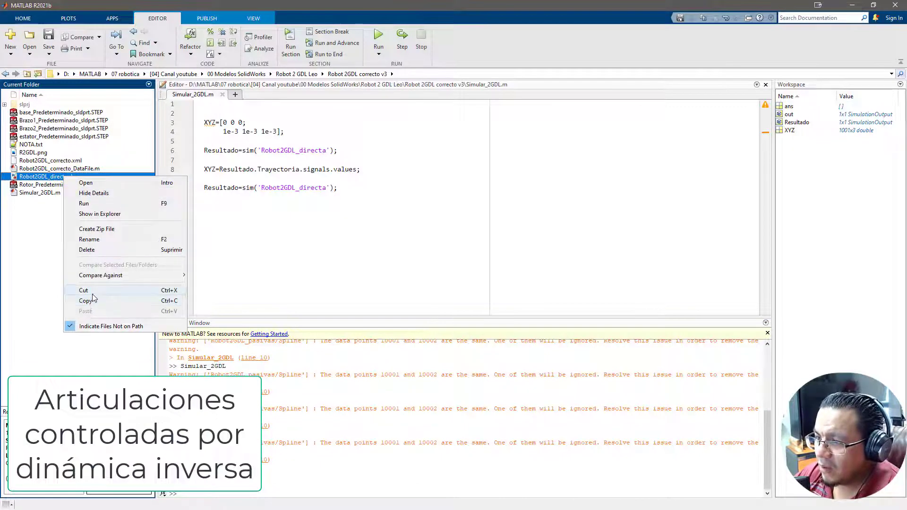
left_click(95, 300)
right_click(31, 261)
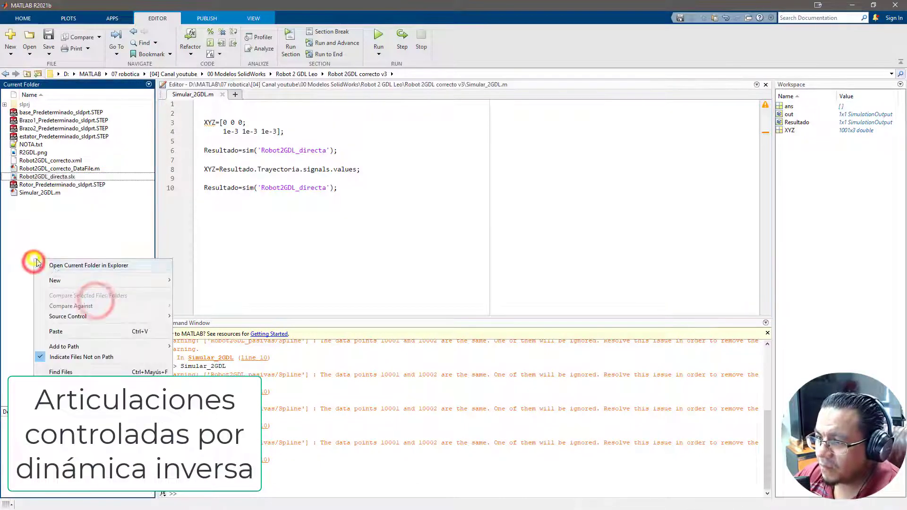
left_click(74, 333)
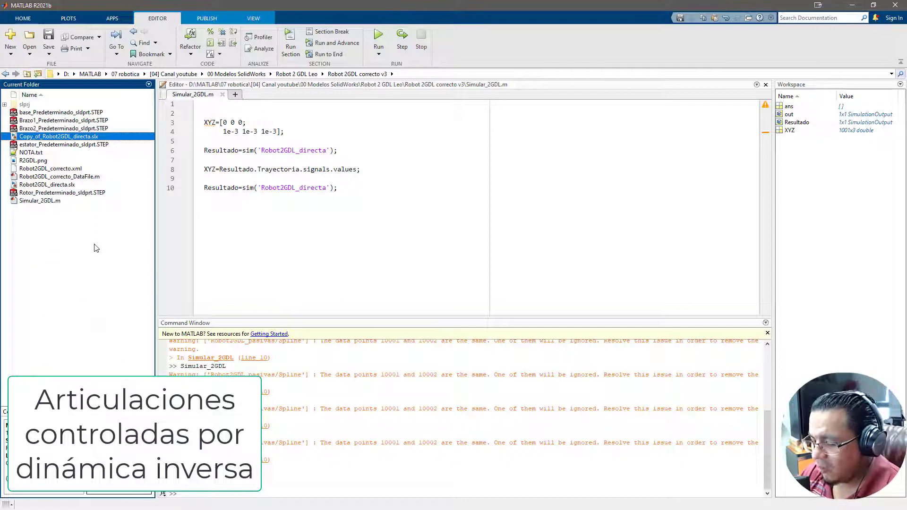
- Rename the copied model file as Robot2GDL_D_inversa.slx and open it in Simulink
key("F2")
key("Home")
key("shift+Right")
key("shift+Right")
key("shift+Right")
key("shift+Right")
key("shift+Right")
key("shift+Right")
key("shift+Right")
key("shift+Right")
key("shift+Right")
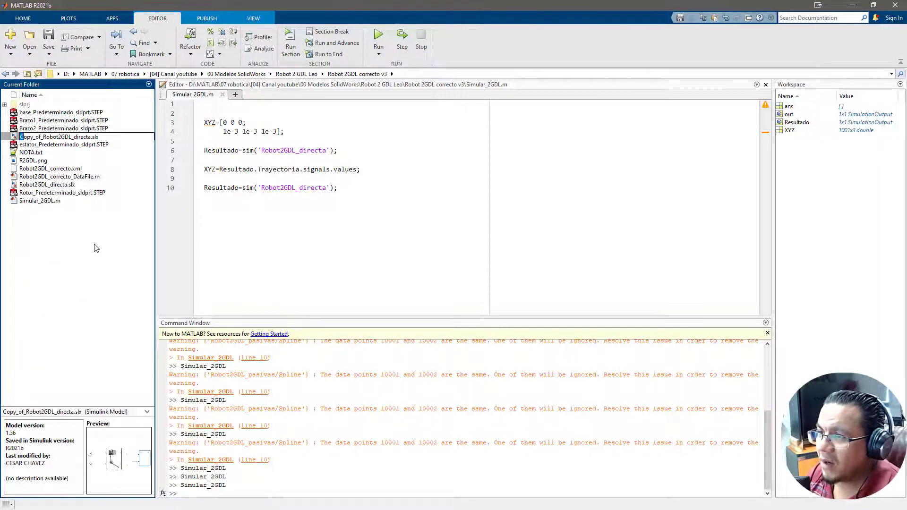
key("Delete")
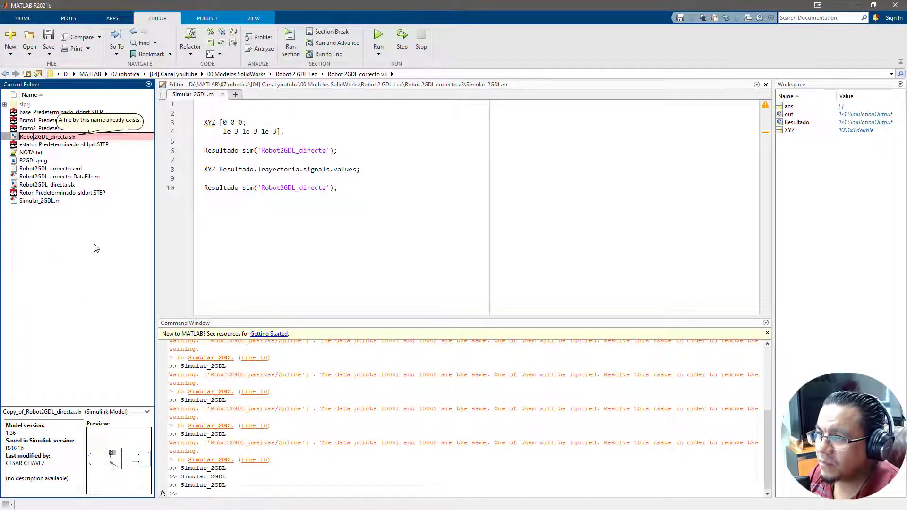
key("shift+Right")
key("shift+Right")
key("shift+Right")
key("shift+Right")
key("shift+Right")
key("shift+Right")
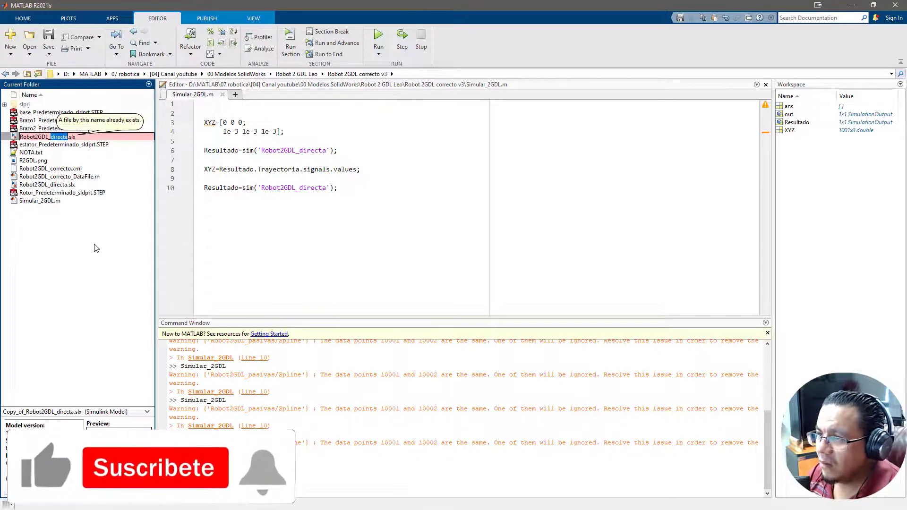
type("D_invers")
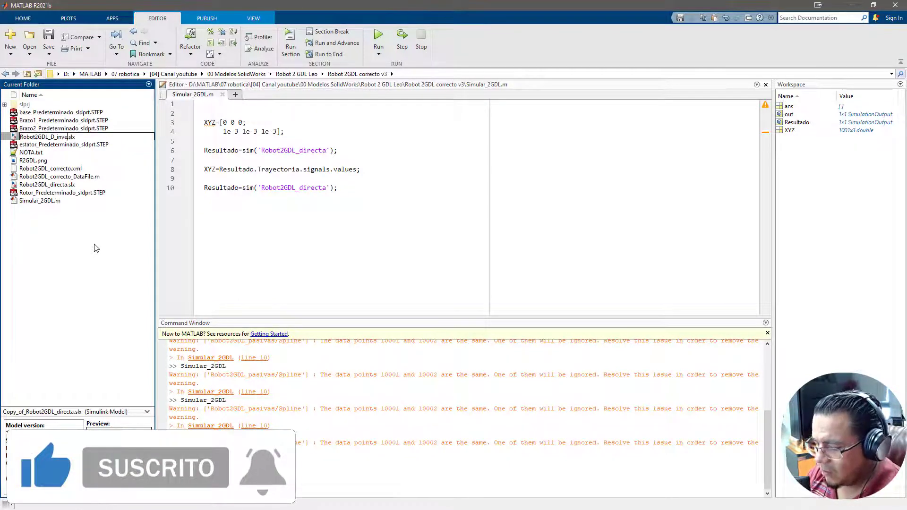
type("a")
key("Return")
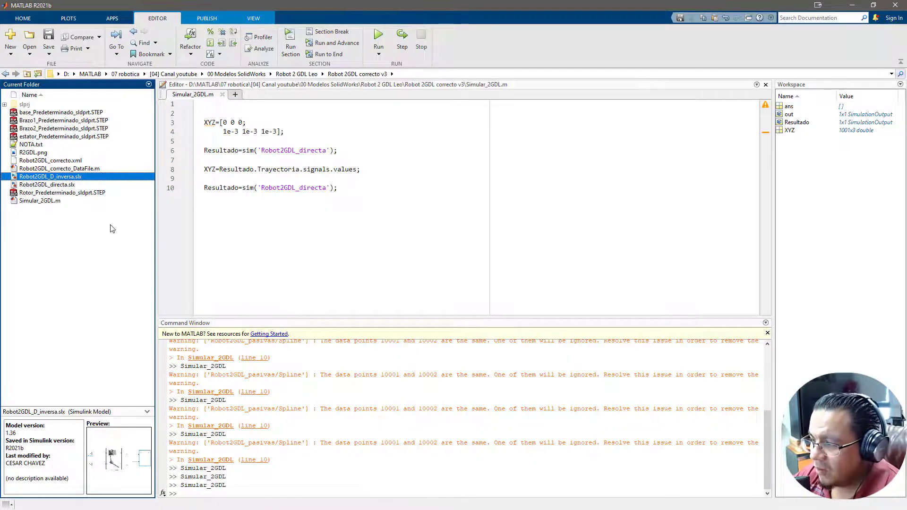
right_click(74, 177)
left_click(91, 186)
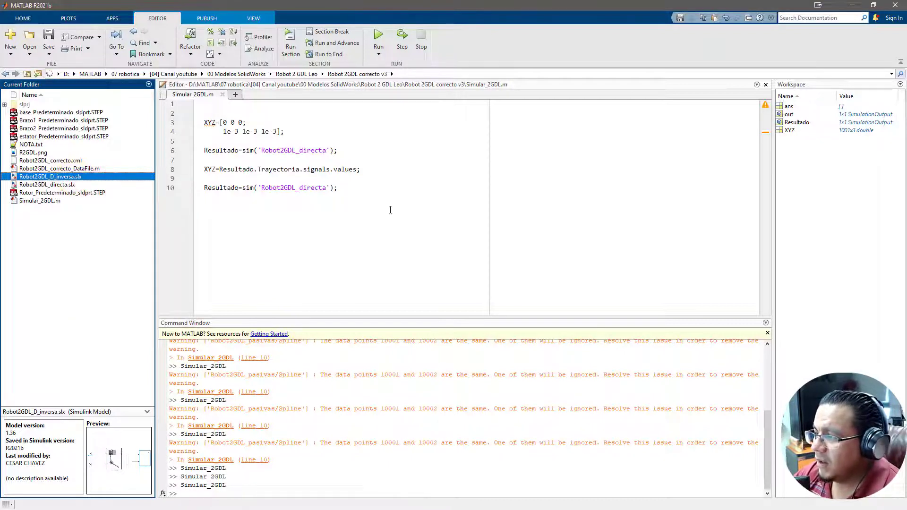
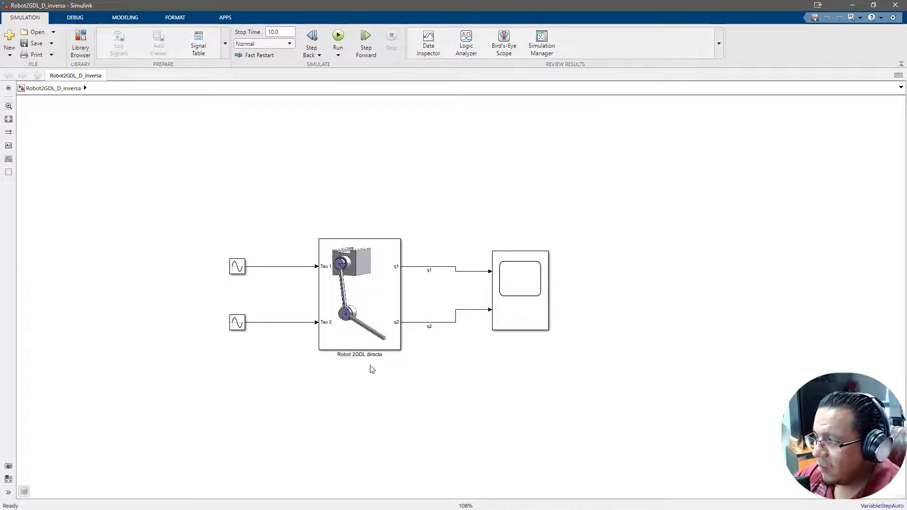
- In the Robot 2GDL directa subsystem, set the Revolute joint's torque actuation to Automatically Computed and its motion to Provided by Input
left_click(379, 327)
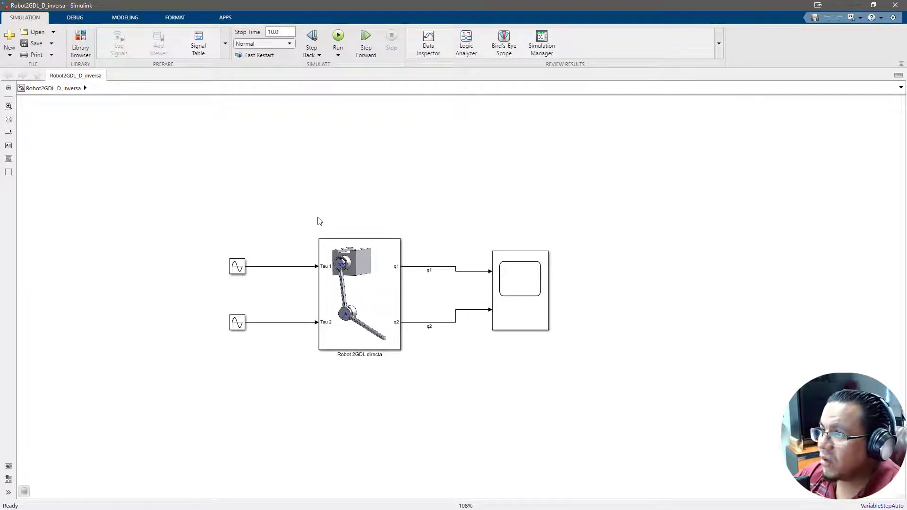
left_click(343, 248)
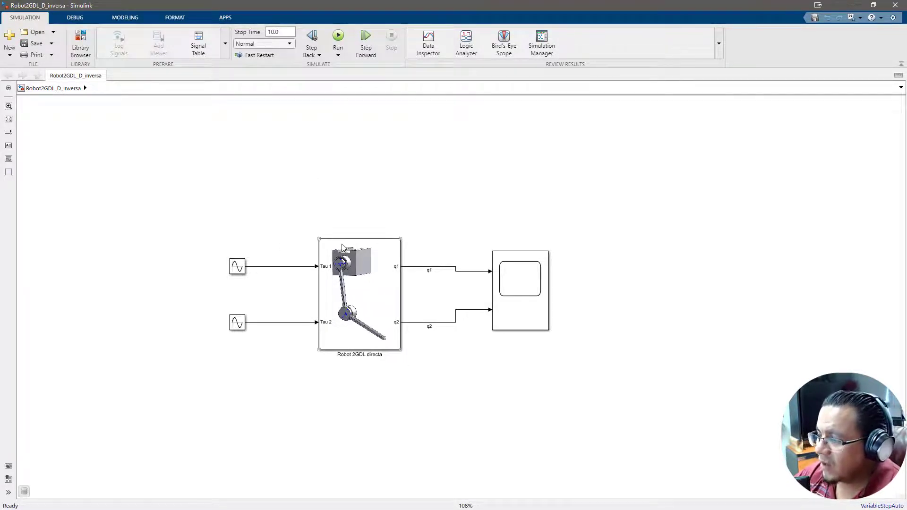
double_click(356, 298)
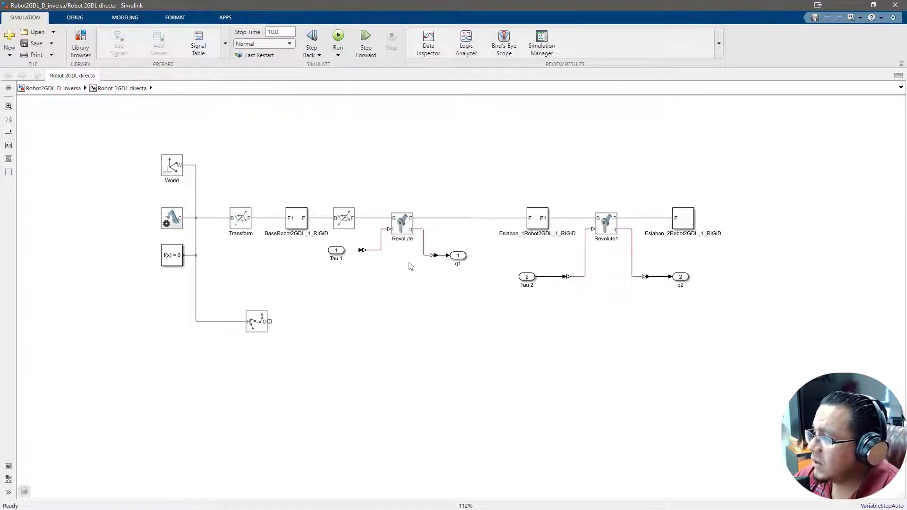
left_click(405, 226)
double_click(405, 226)
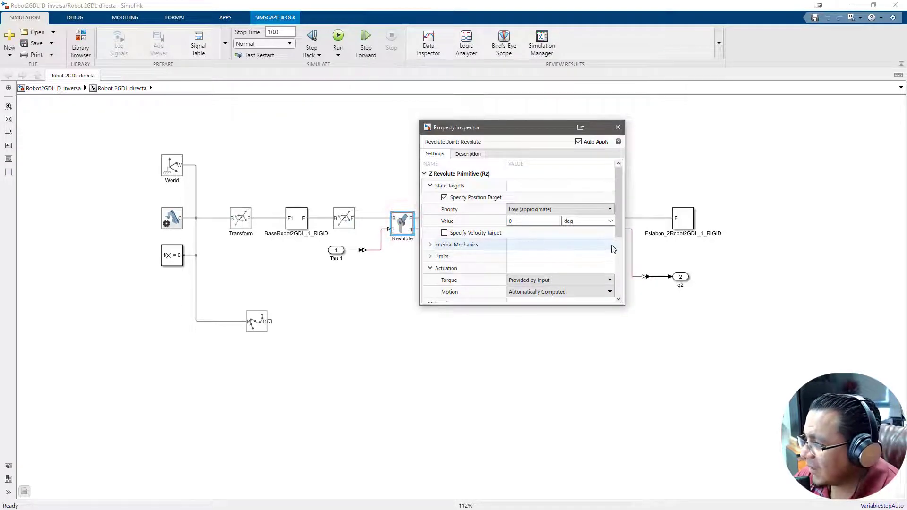
left_click_drag(620, 220, 620, 251)
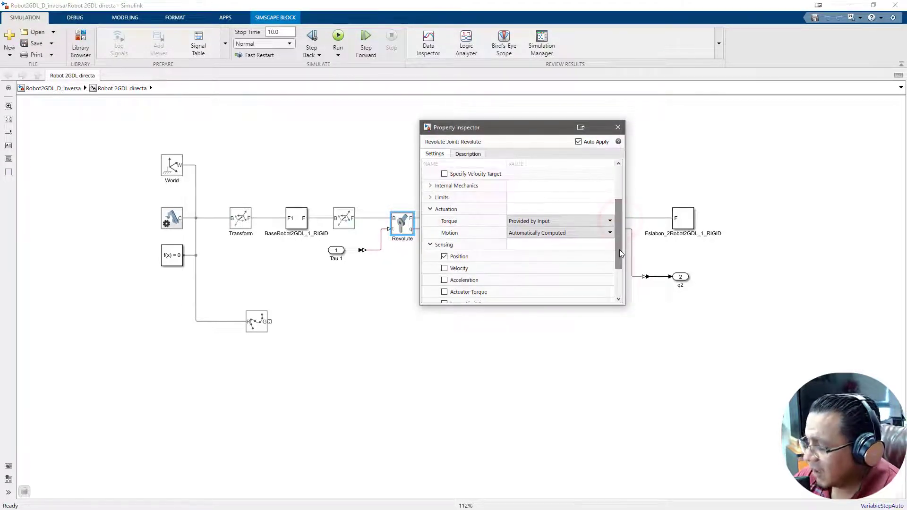
scroll(581, 255, "down", 1)
left_click(533, 221)
left_click(534, 221)
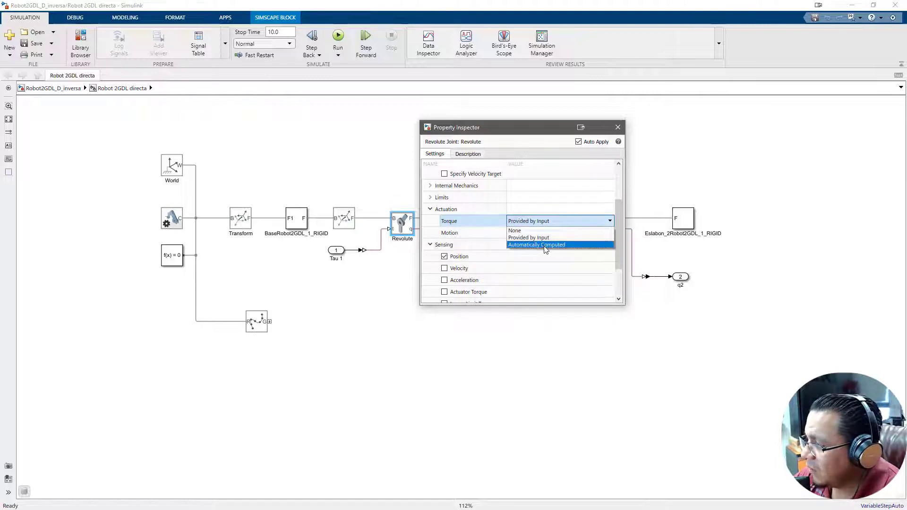
left_click(543, 244)
left_click(542, 236)
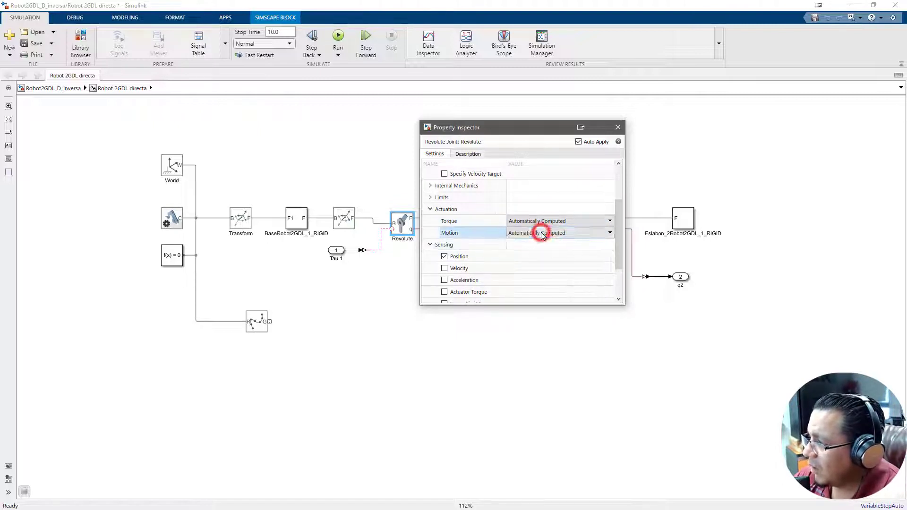
left_click(540, 244)
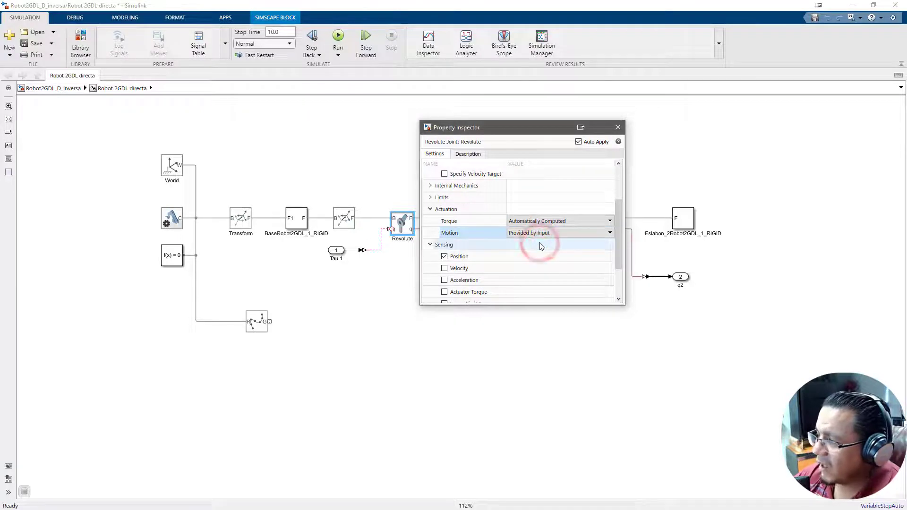
- Switch the Revolute joint's sensing from Position to Actuator Torque
left_click(444, 257)
scroll(485, 278, "down", 1)
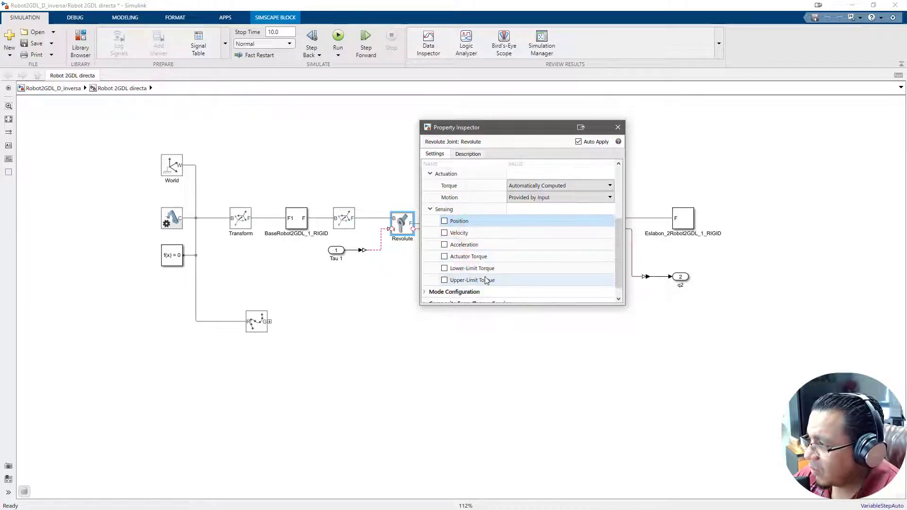
left_click(445, 258)
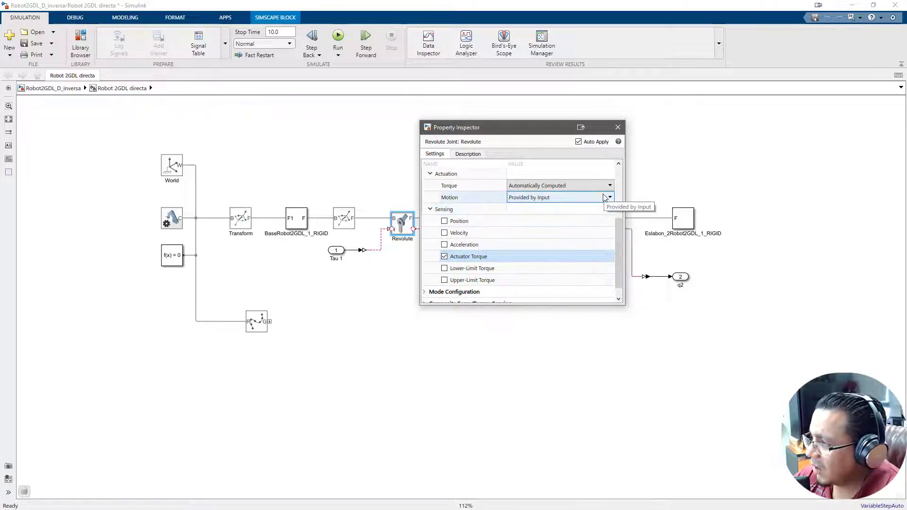
left_click(617, 127)
- Set the Revolute1 joint's torque actuation to Automatically Computed and its motion to Provided by Input
left_click(603, 227)
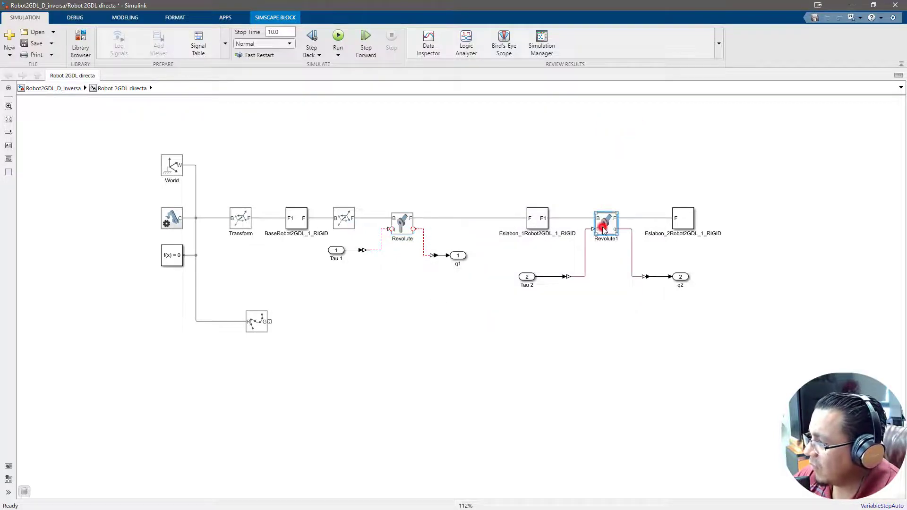
double_click(602, 225)
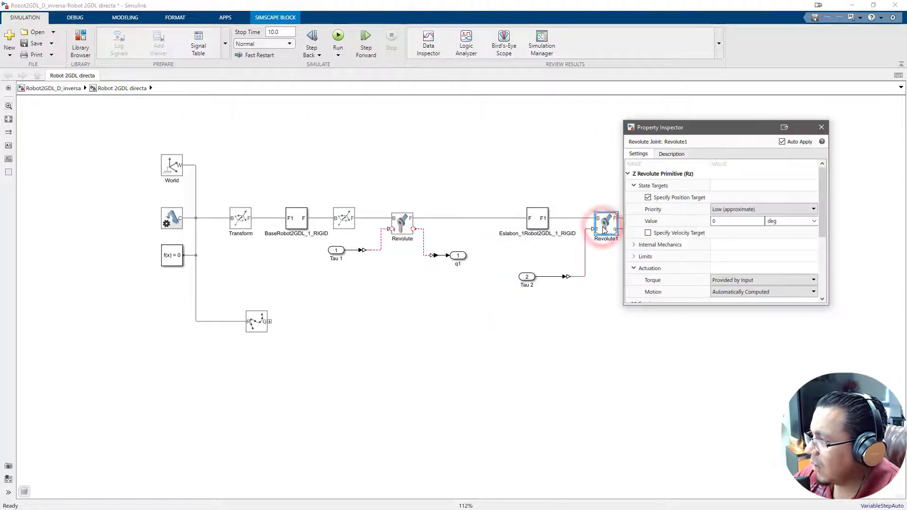
left_click(732, 278)
left_click(736, 302)
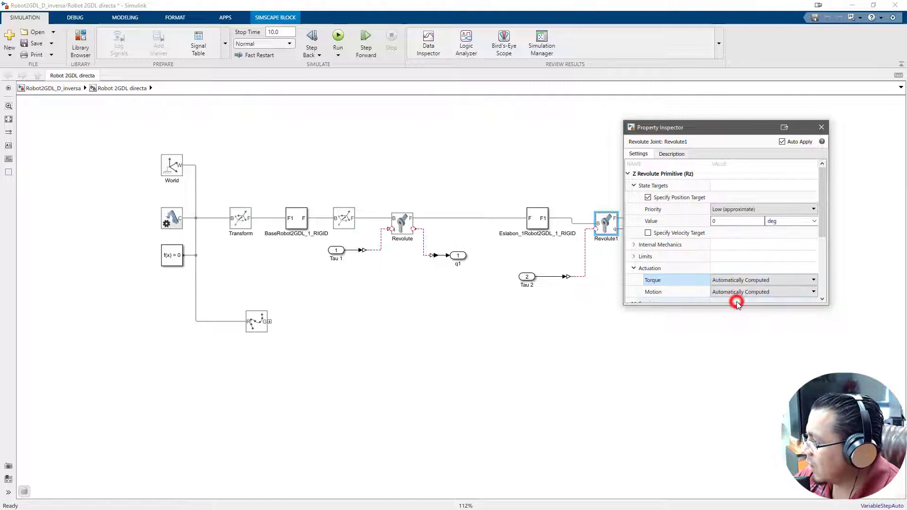
left_click(736, 293)
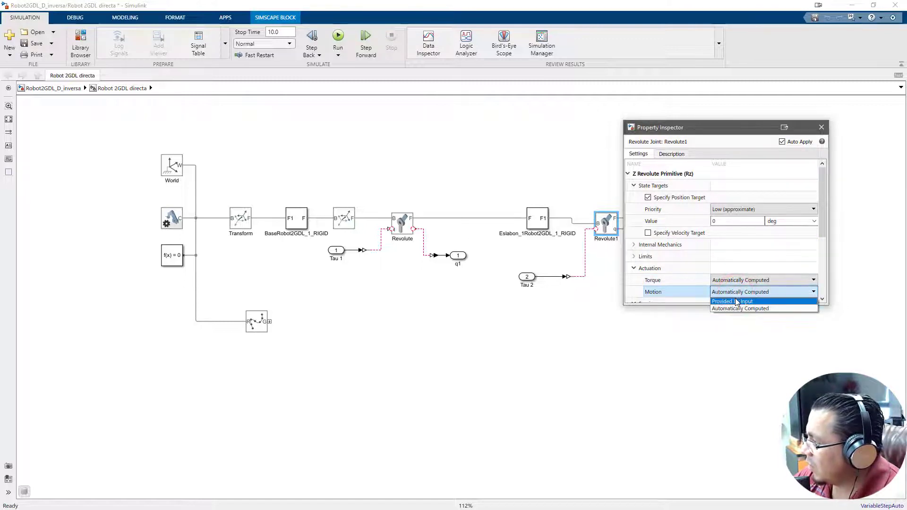
left_click(734, 301)
- Enable Actuator Torque sensing on the Revolute1 joint and disable its Position sensing
left_click_drag(824, 218, 824, 260)
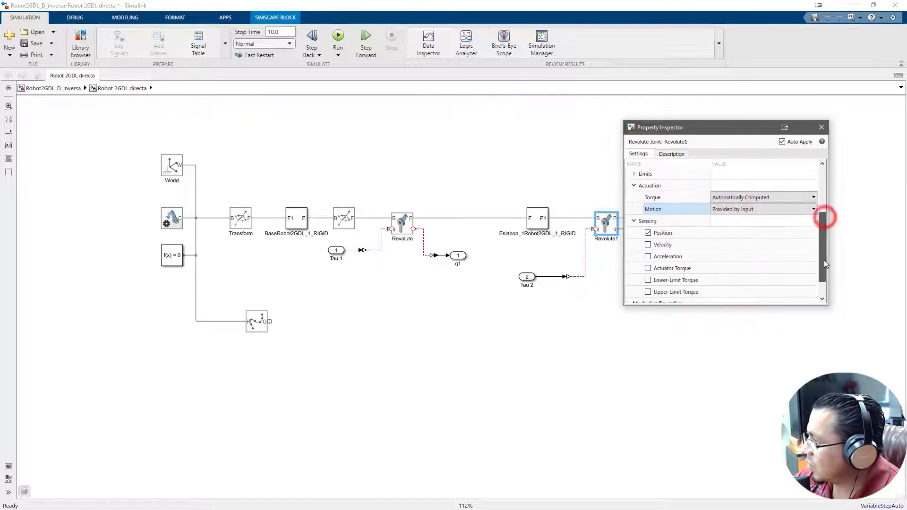
left_click(648, 268)
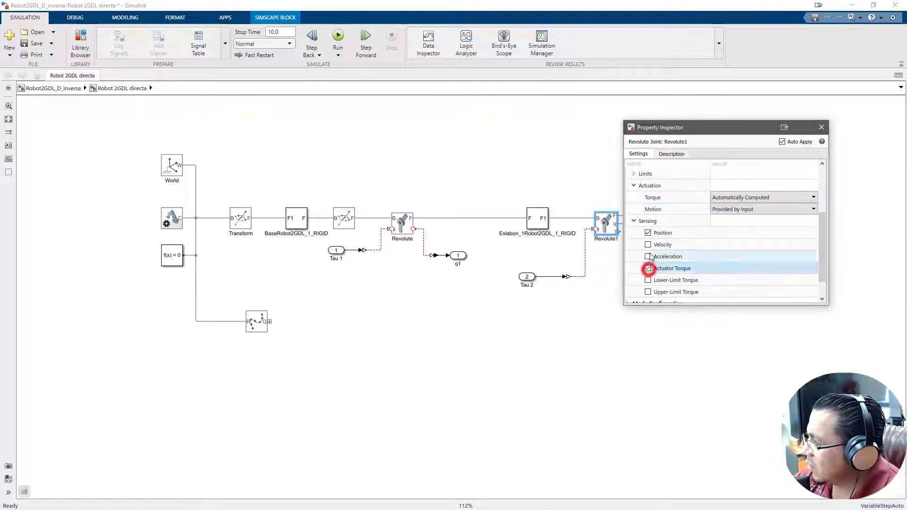
left_click(649, 233)
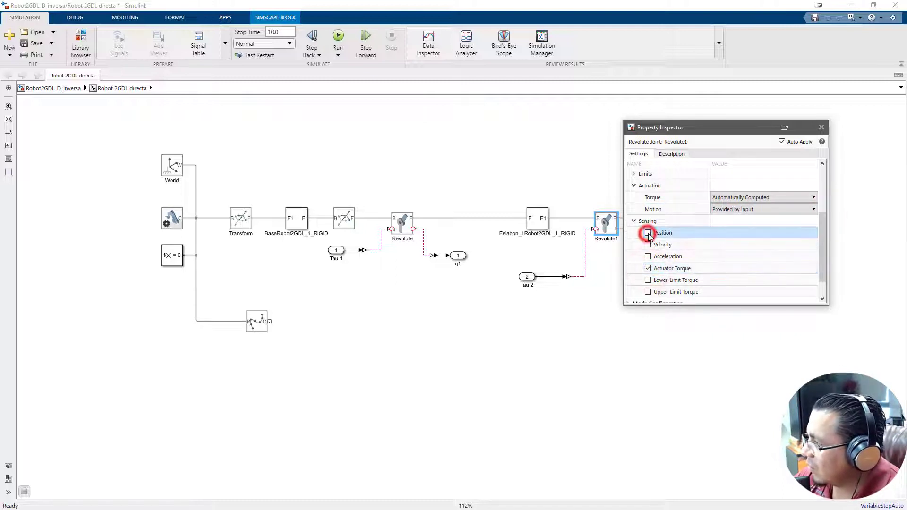
left_click(822, 128)
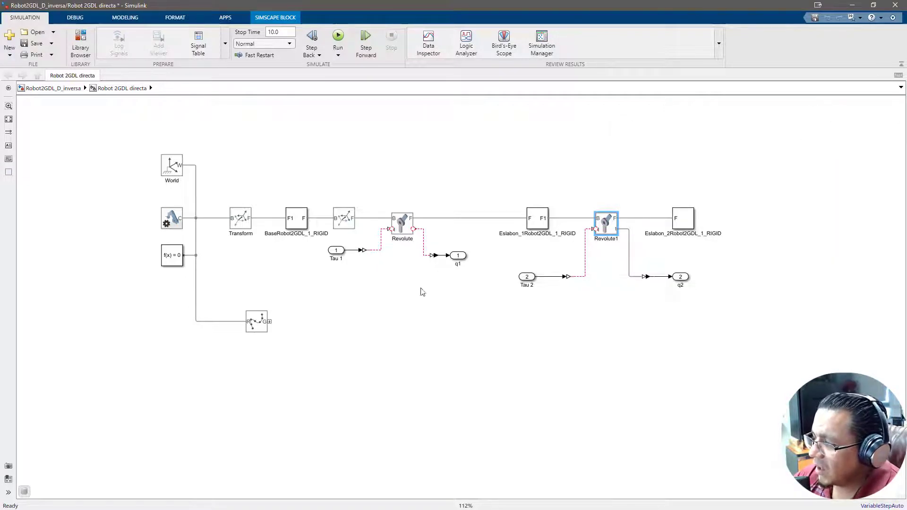
- Move the Tau 1 and q1 ports with their converters further down, keeping the Revolute joint aligned with the link chain
left_click_drag(320, 240, 461, 291)
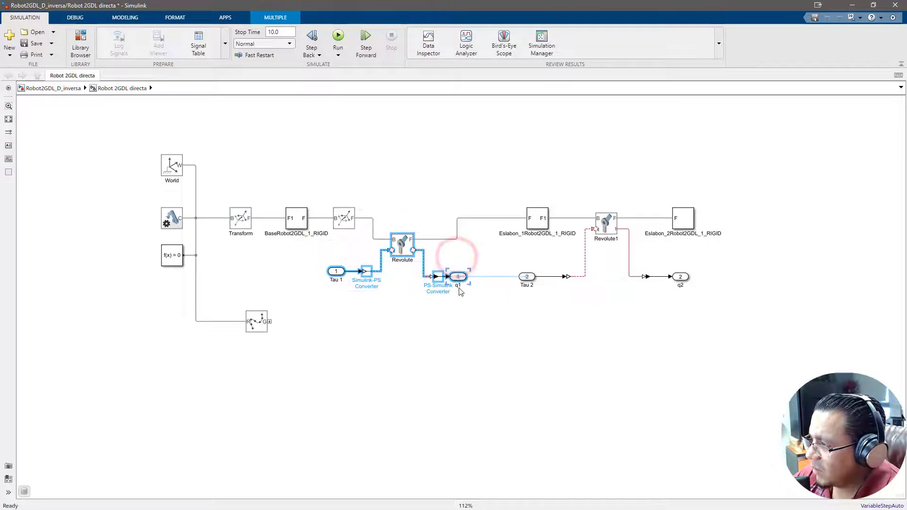
left_click(458, 322)
left_click(405, 248)
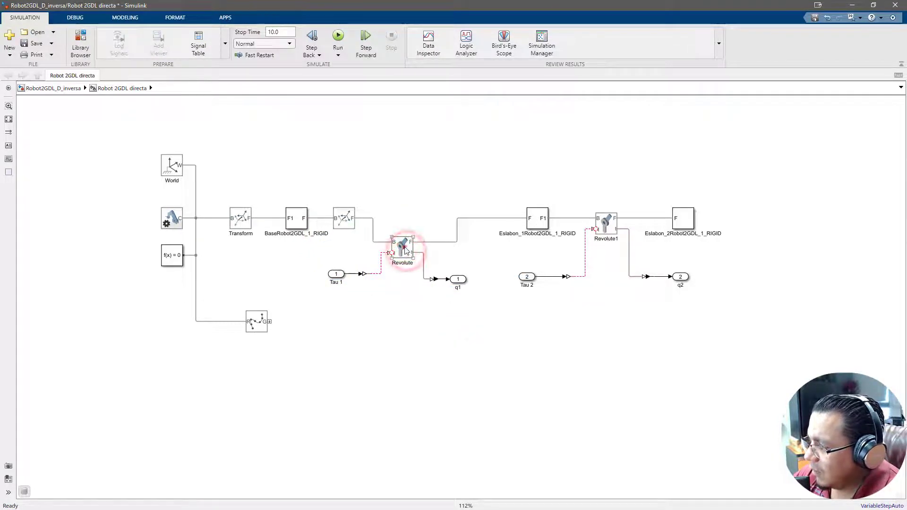
left_click_drag(405, 248, 413, 224)
left_click(446, 242)
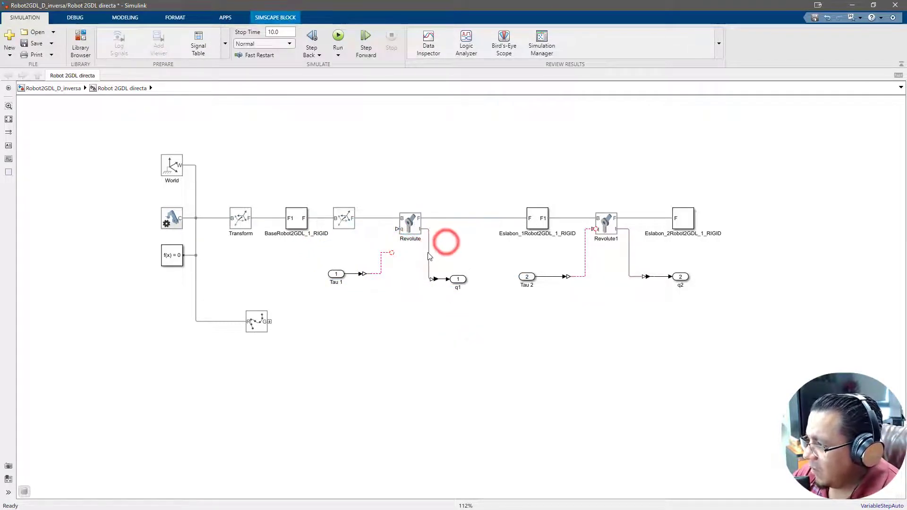
- Delete the physical signal line from the Revolute joint's output and the dangling line from the Tau 1 converter
left_click(428, 255)
key("Delete")
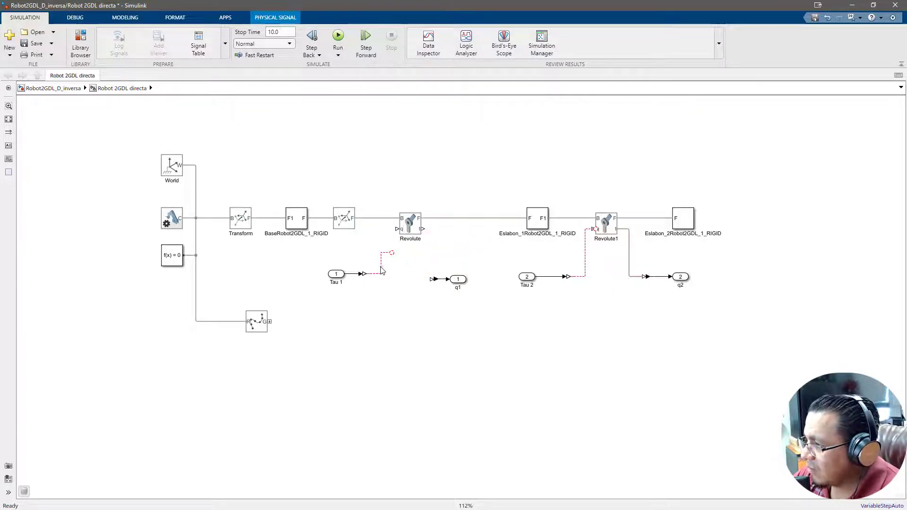
left_click(382, 273)
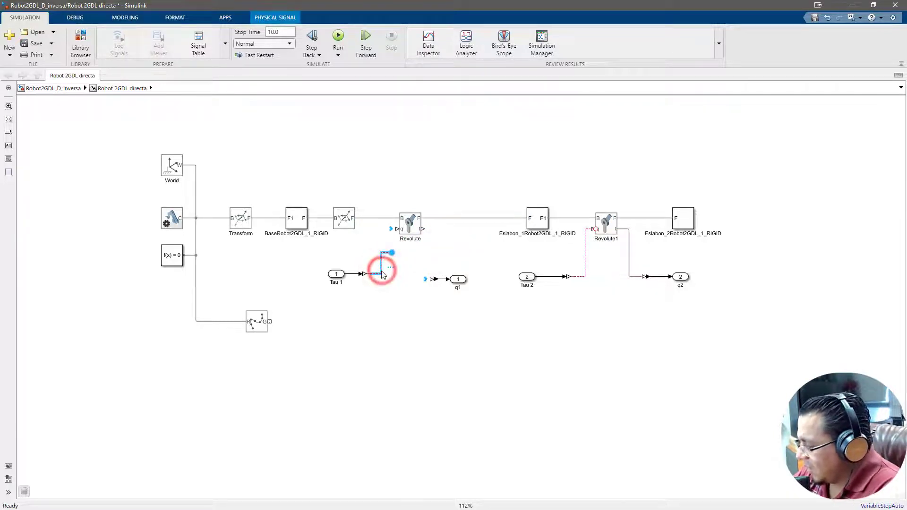
key("Delete")
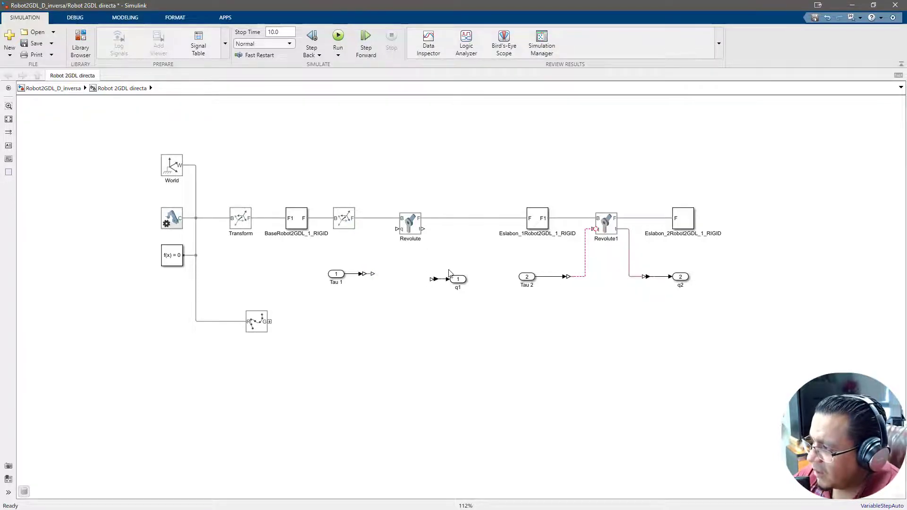
- Set the output signal unit of the PS-Simulink Converter before the q1 outport to N*m
left_click(436, 280)
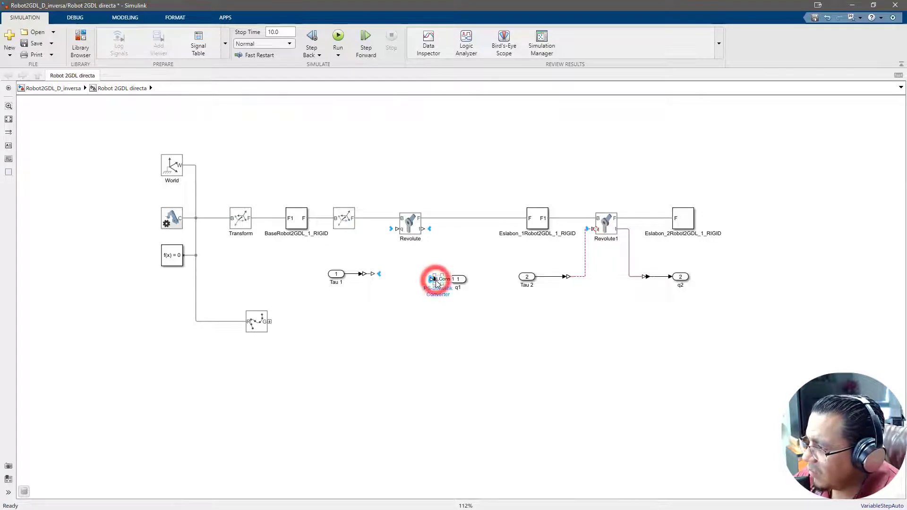
double_click(436, 280)
left_click(637, 305)
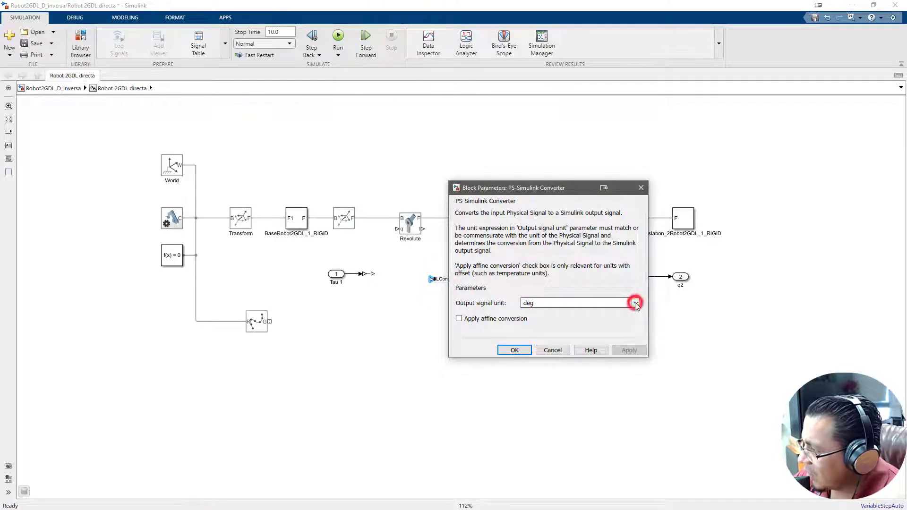
left_click(540, 381)
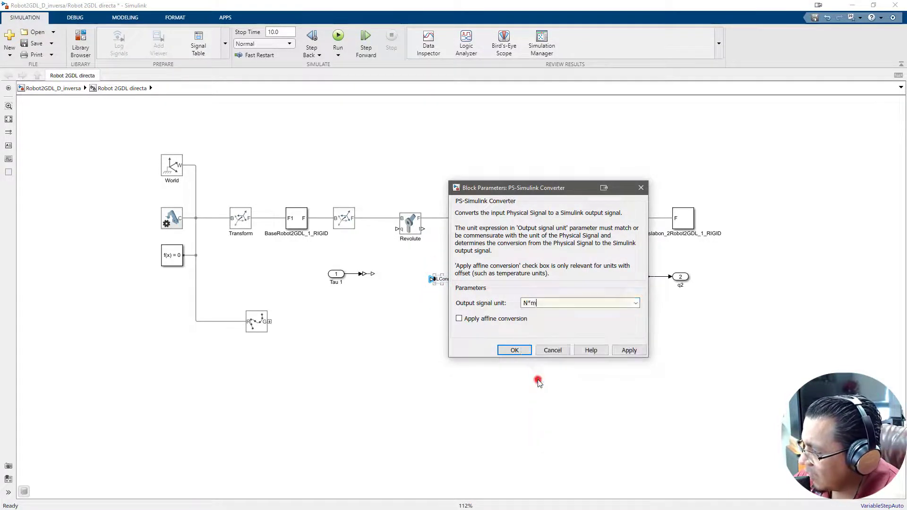
left_click(629, 350)
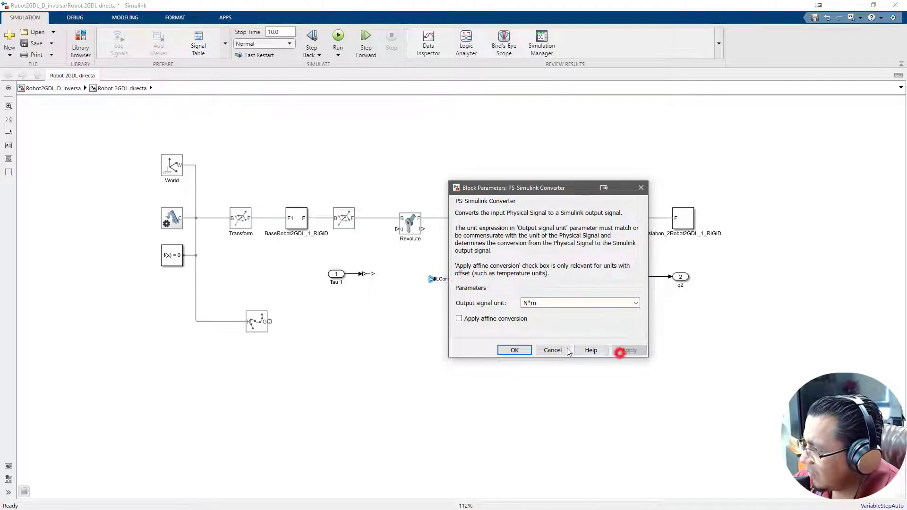
left_click(515, 350)
- Try to rename the q1 outport as Tau 1
left_click(462, 281)
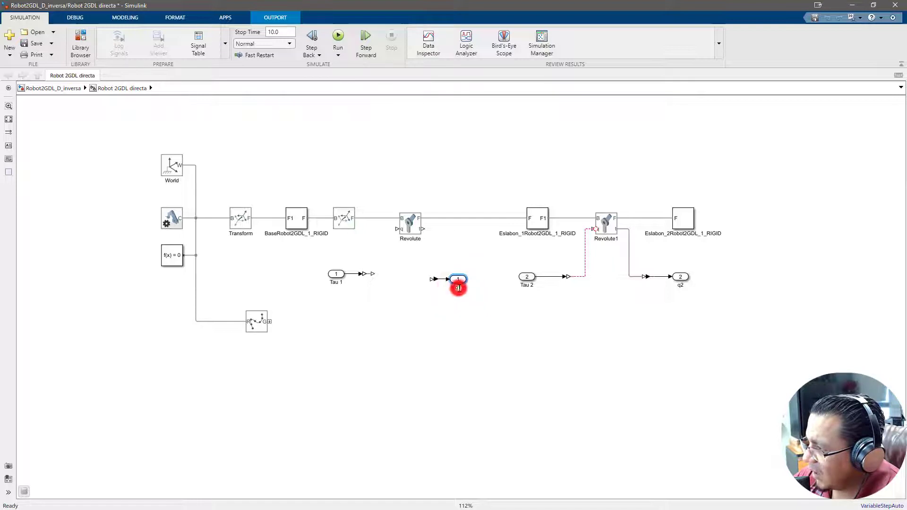
key("Delete")
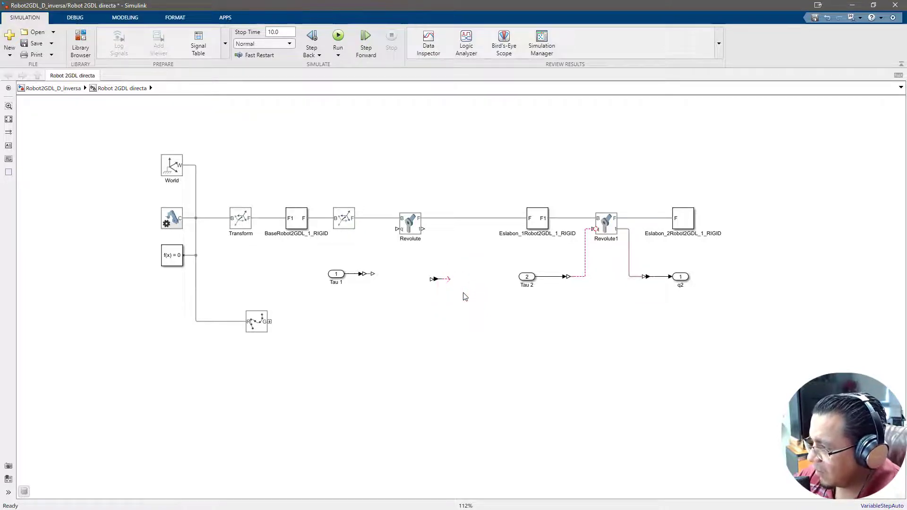
key("ctrl+z")
left_click(458, 287)
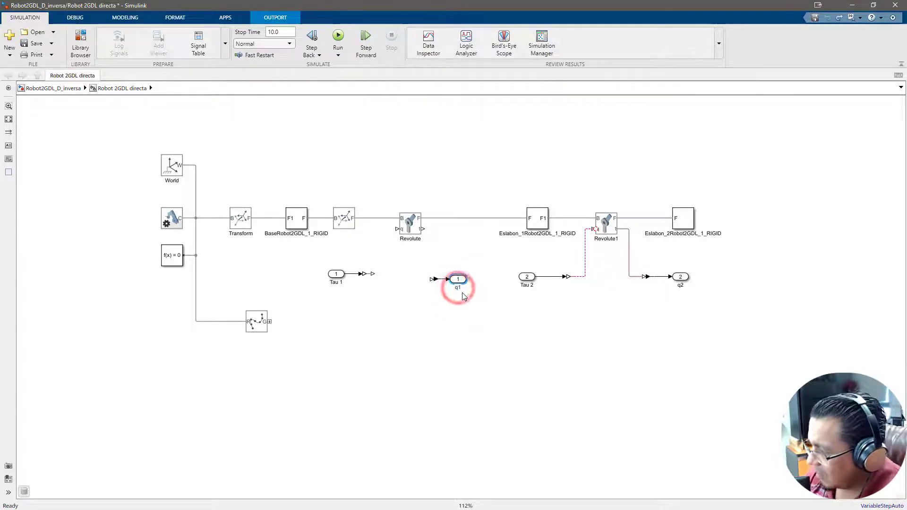
key("BackSpace")
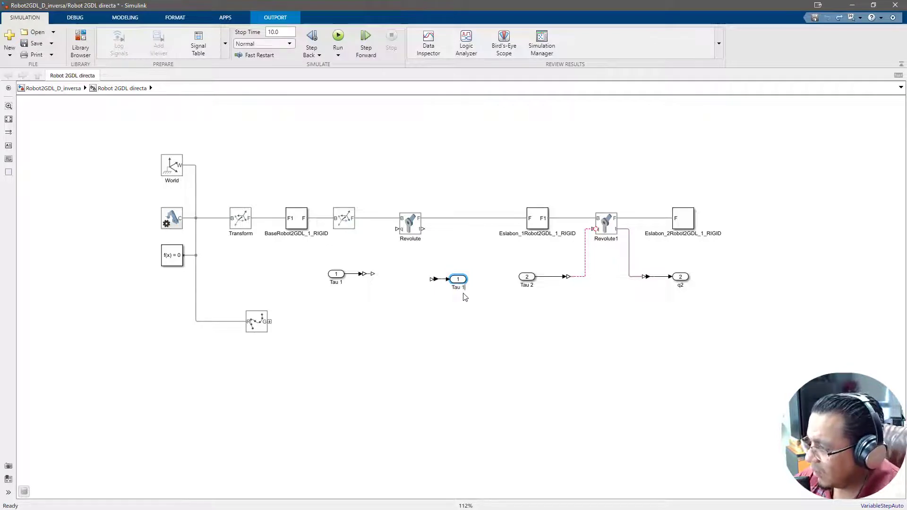
left_click(449, 315)
left_click(452, 271)
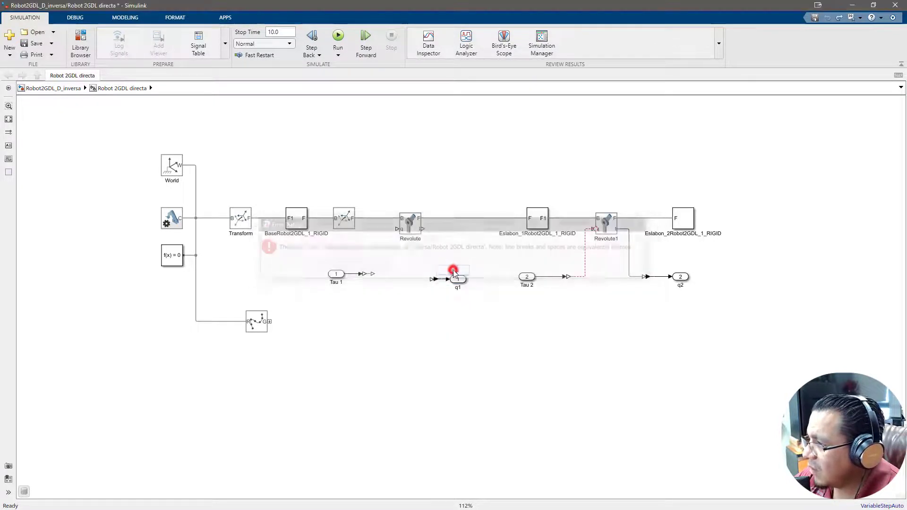
left_click(431, 306)
- Rename the Tau 1 inport as qd1 and the q1 outport as Tau 1
left_click(336, 274)
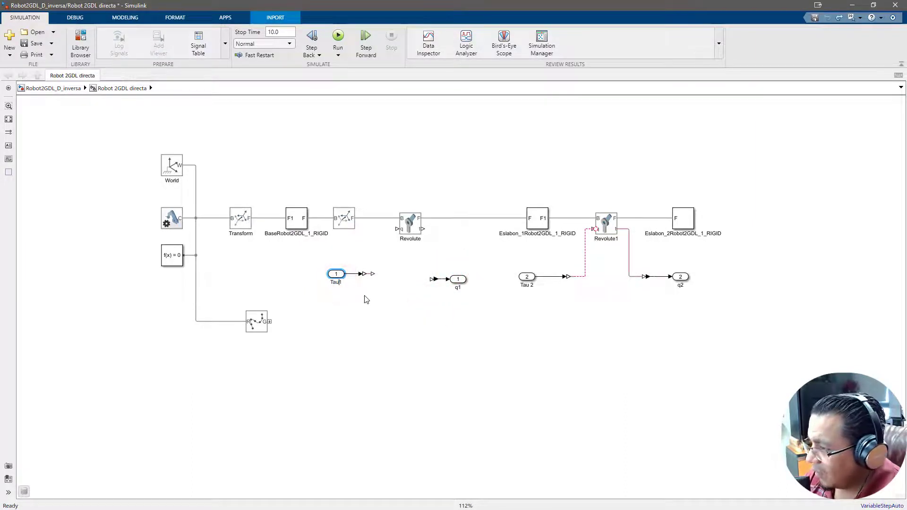
type("1")
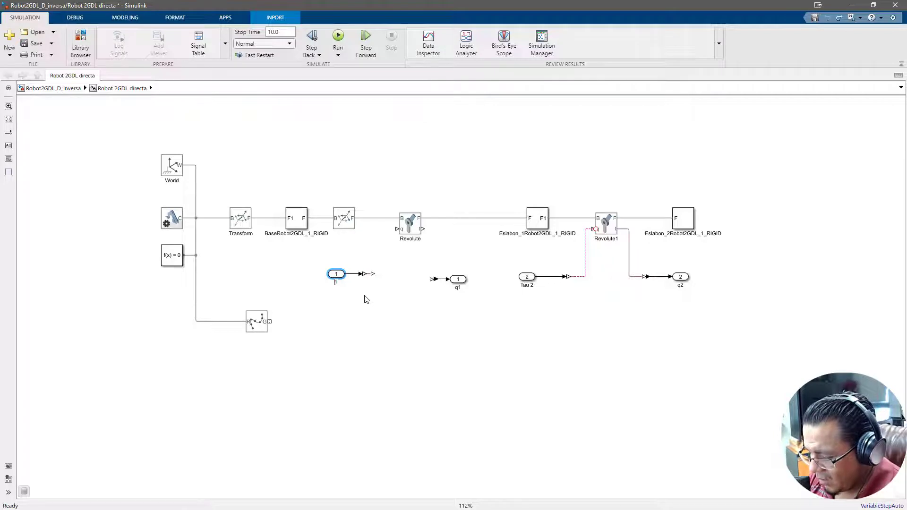
left_click(384, 304)
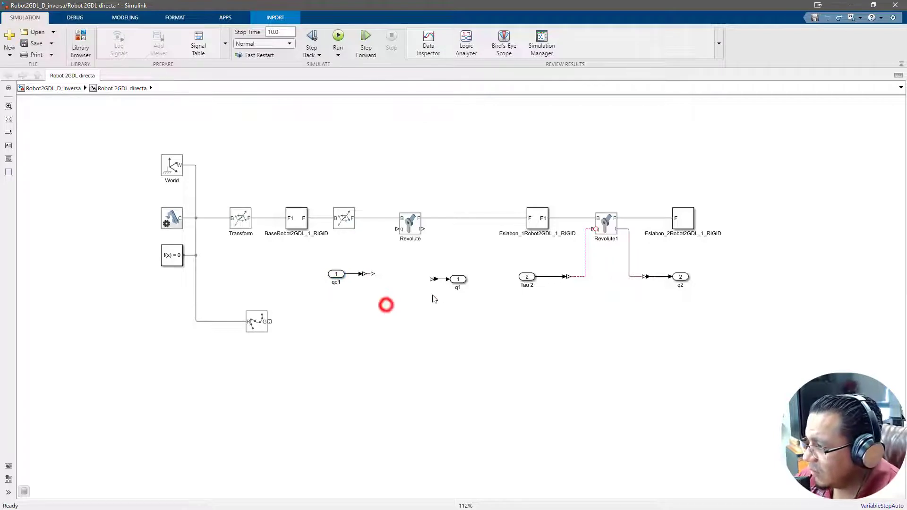
left_click(459, 285)
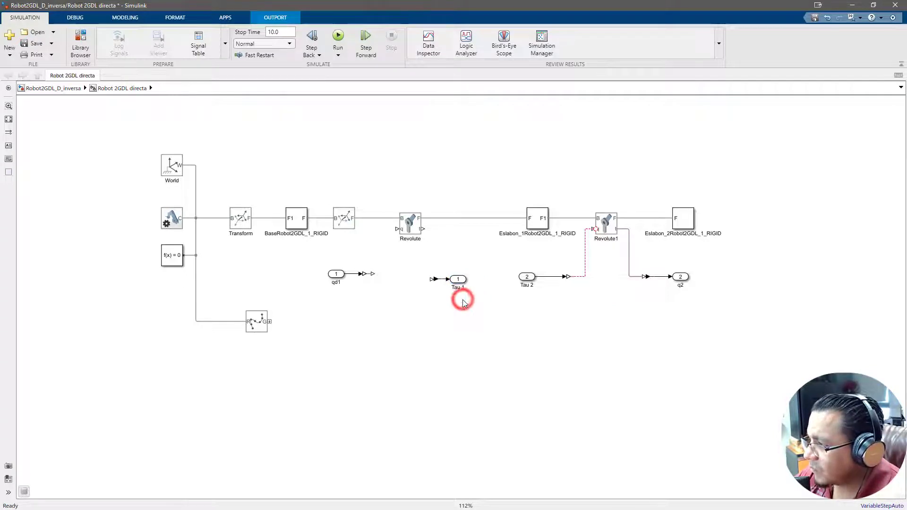
left_click(463, 302)
- Connect the Revolute joint's torque output to the PS-Simulink Converter before the Tau 1 outport
left_click_drag(430, 279, 428, 229)
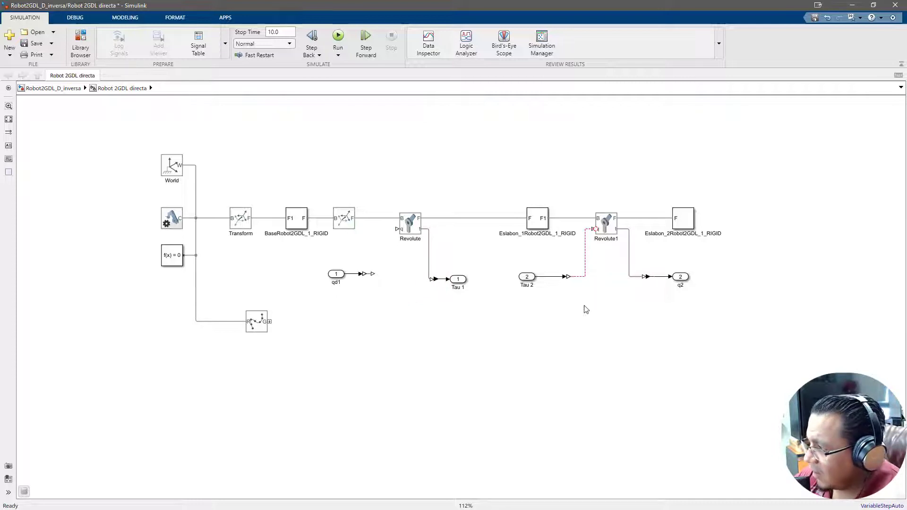
left_click_drag(511, 268, 705, 302)
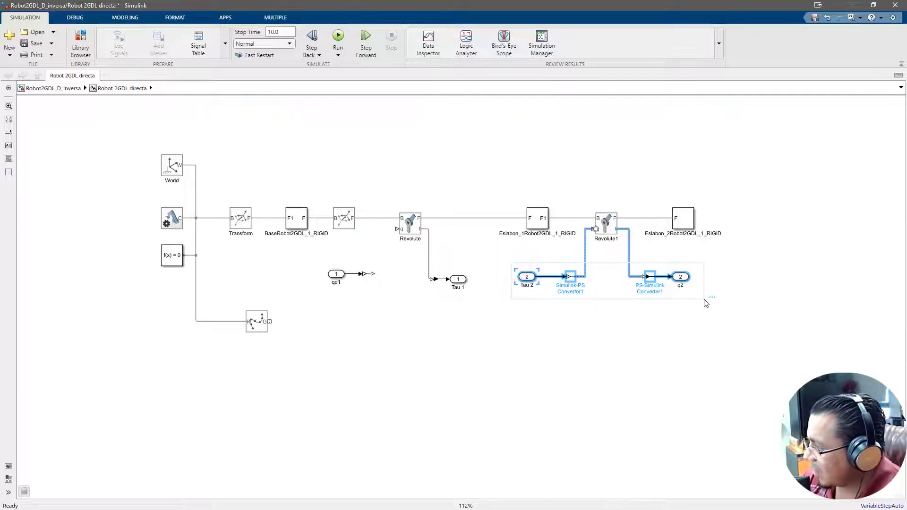
key("Delete")
left_click(626, 316)
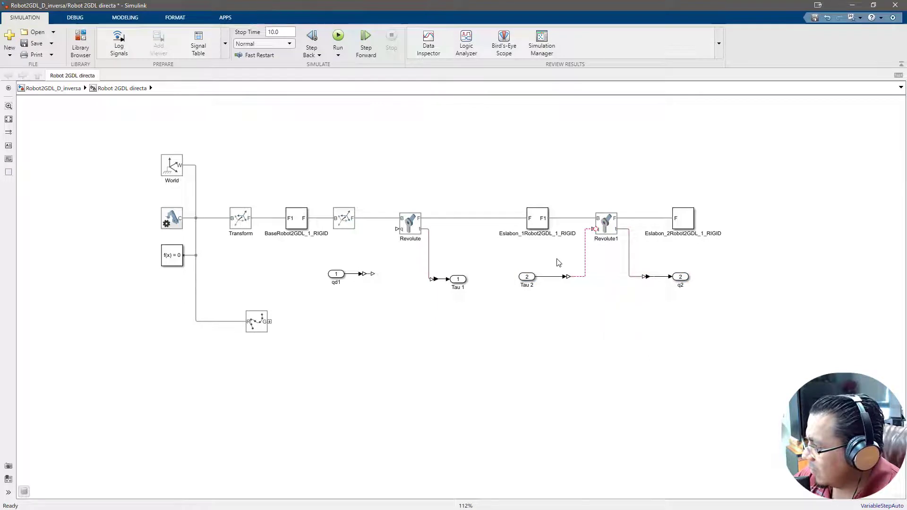
- Set the input signal unit of the Simulink-PS Converter after the qd1 inport to deg
double_click(367, 275)
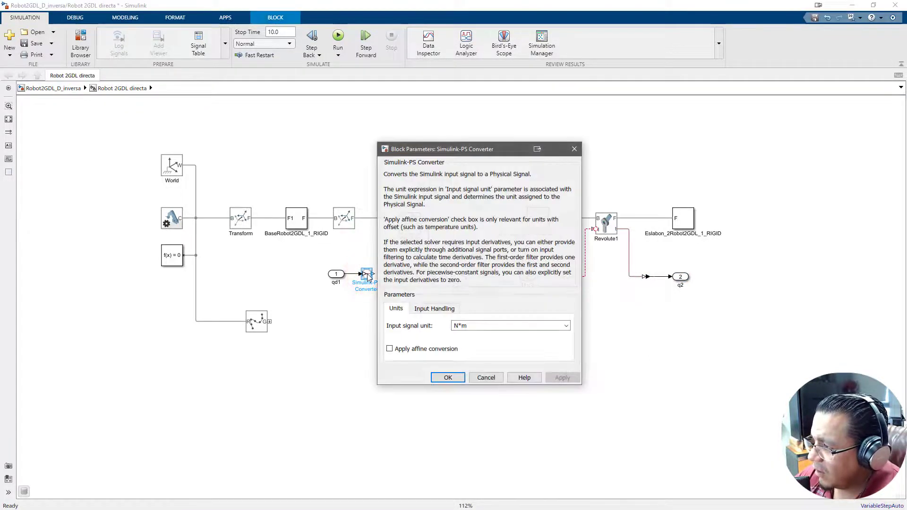
left_click(566, 326)
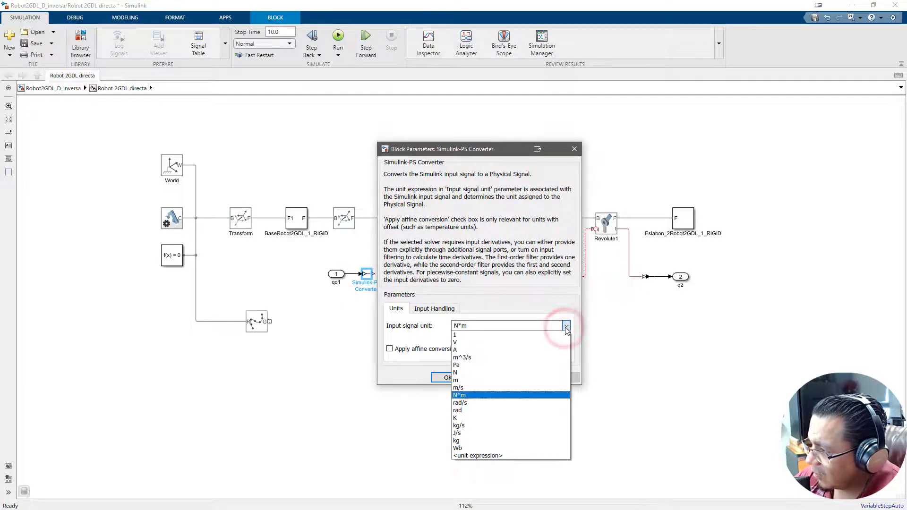
left_click(526, 325)
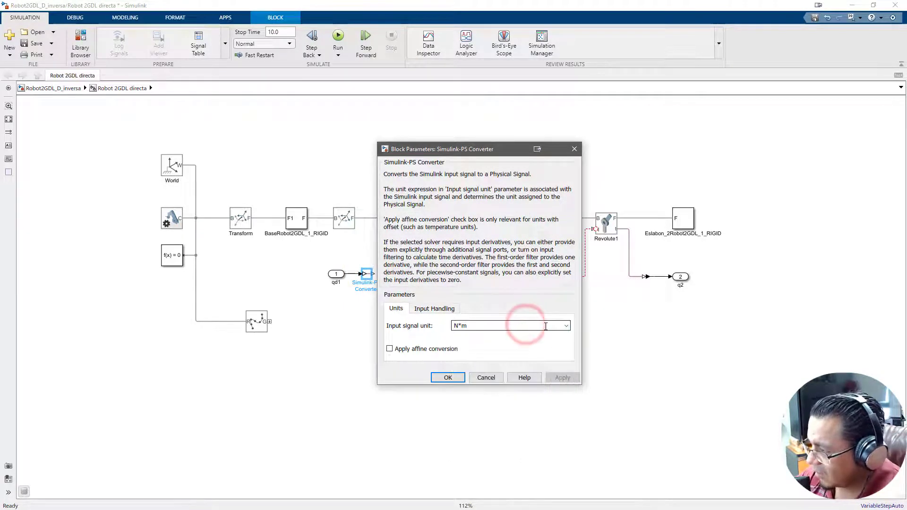
key("BackSpace")
key("BackSpace")
key("BackSpace")
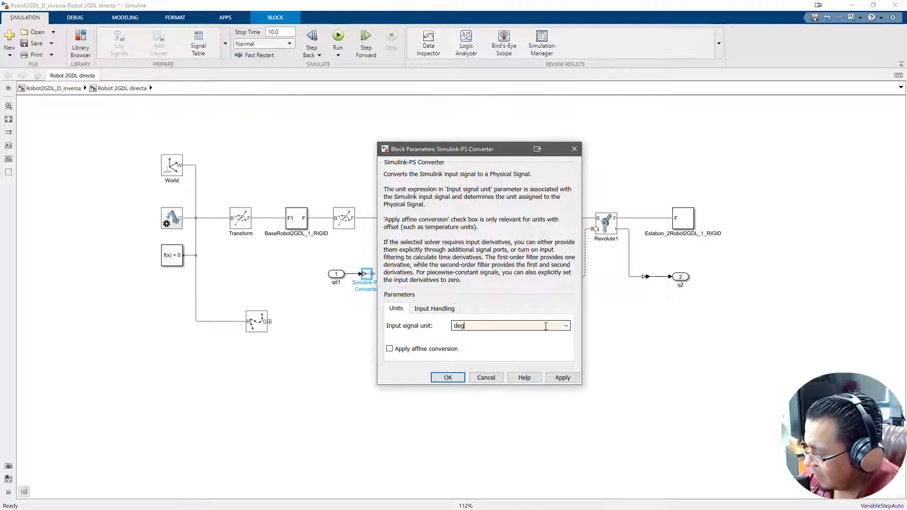
key("Return")
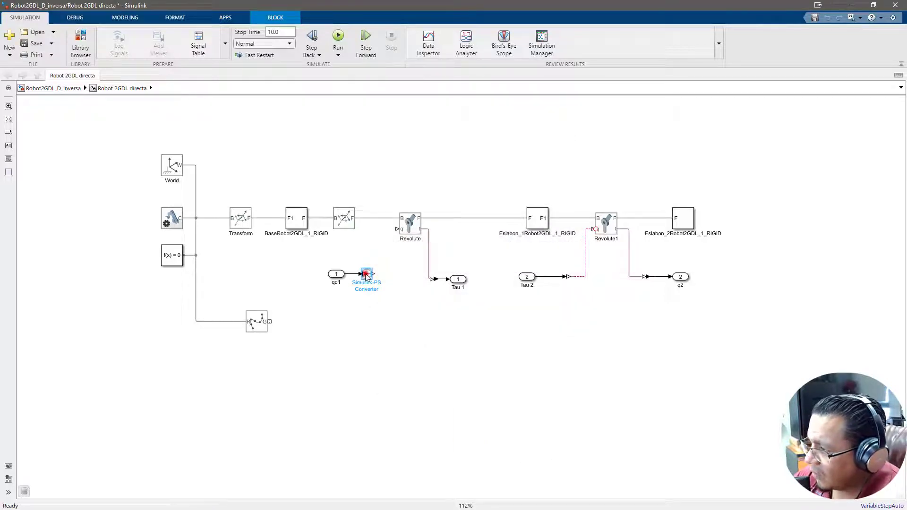
- Set the qd1 Simulink-PS Converter to filter the input with derivatives calculated, using second-order filtering
double_click(366, 275)
left_click(431, 309)
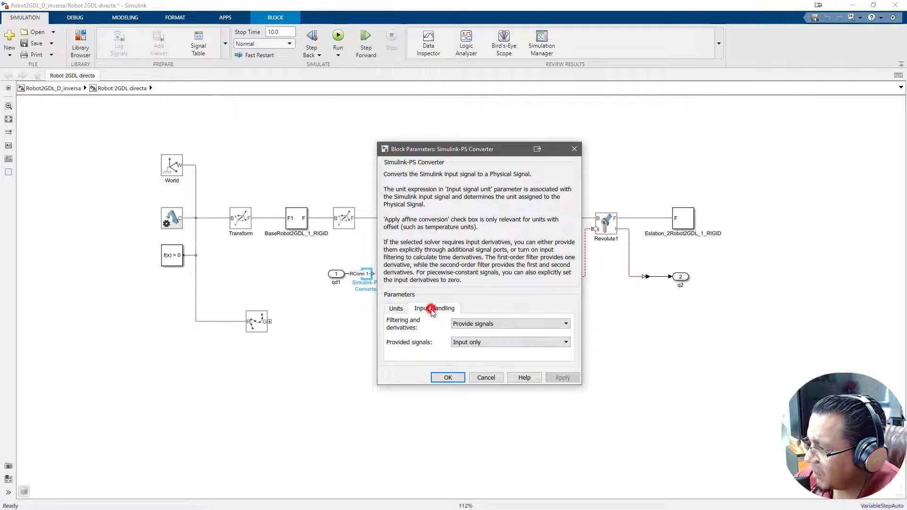
left_click(492, 325)
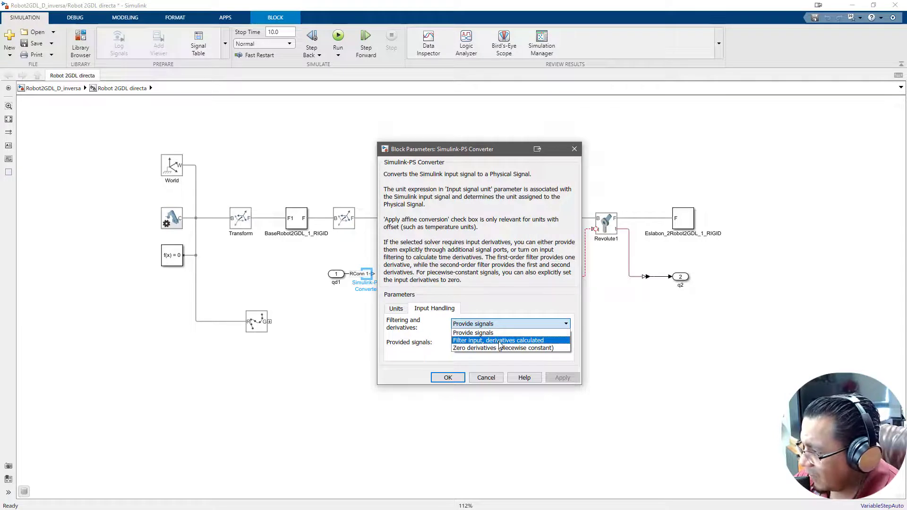
left_click(500, 341)
left_click(493, 347)
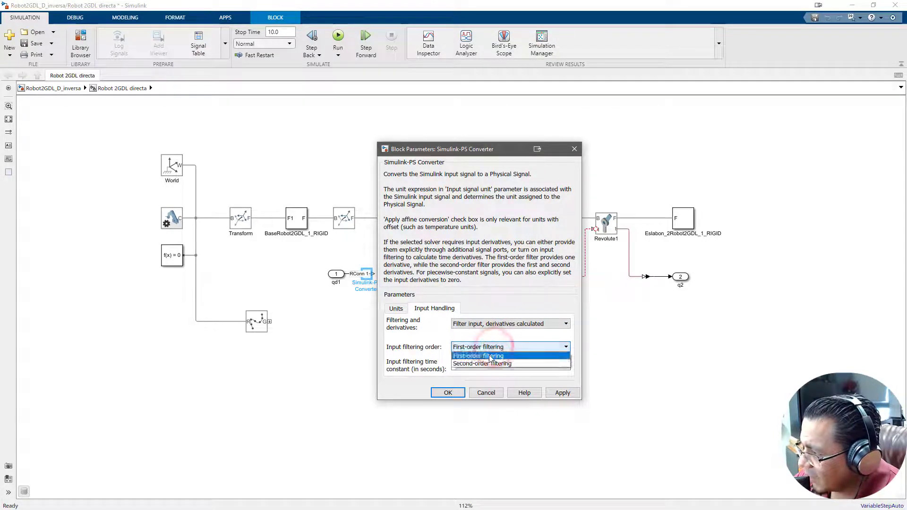
left_click(491, 364)
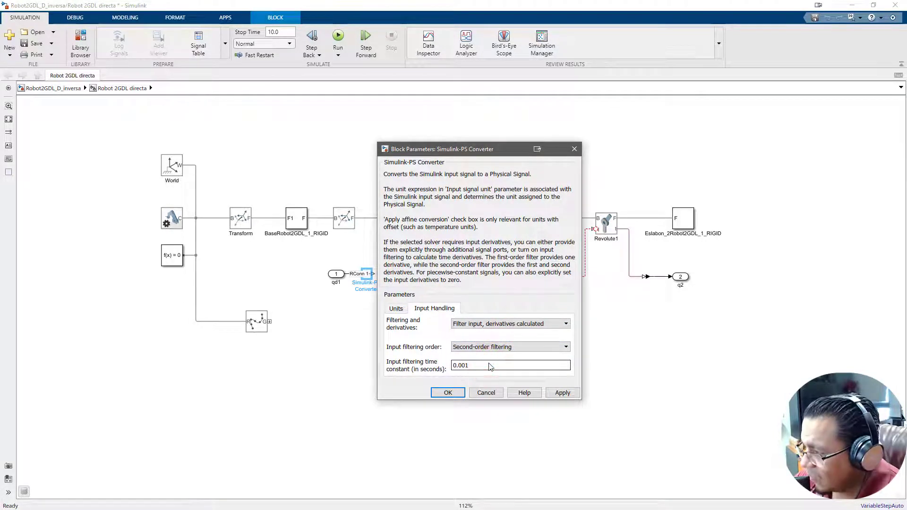
left_click(562, 393)
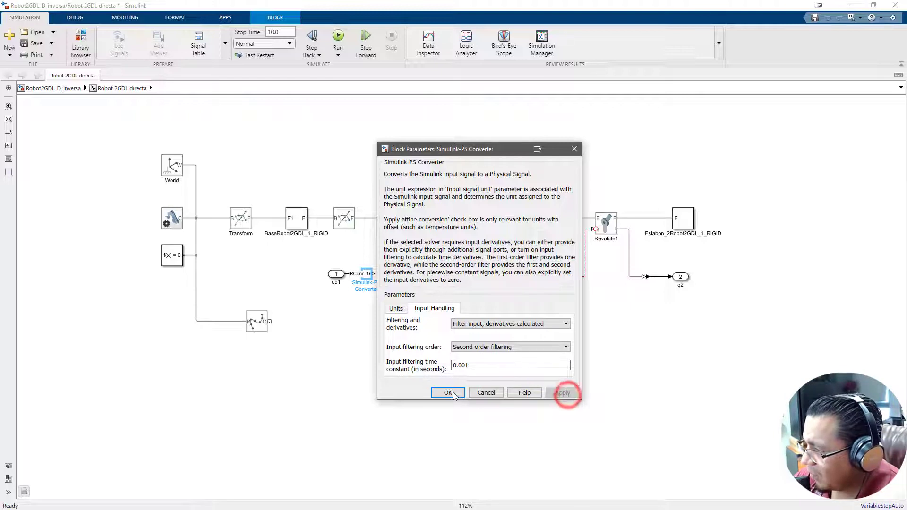
left_click(454, 392)
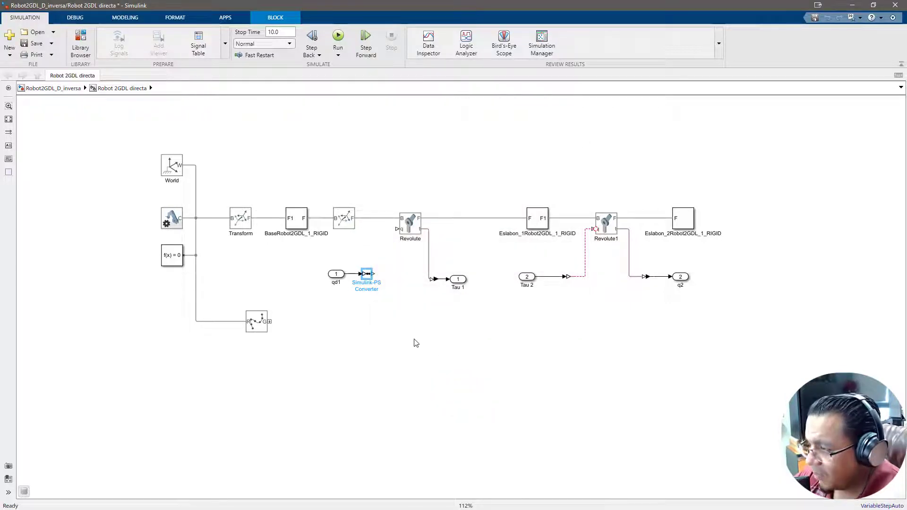
- Connect the qd1 Simulink-PS Converter's output to the Revolute joint's q input
key("Delete")
left_click(411, 339)
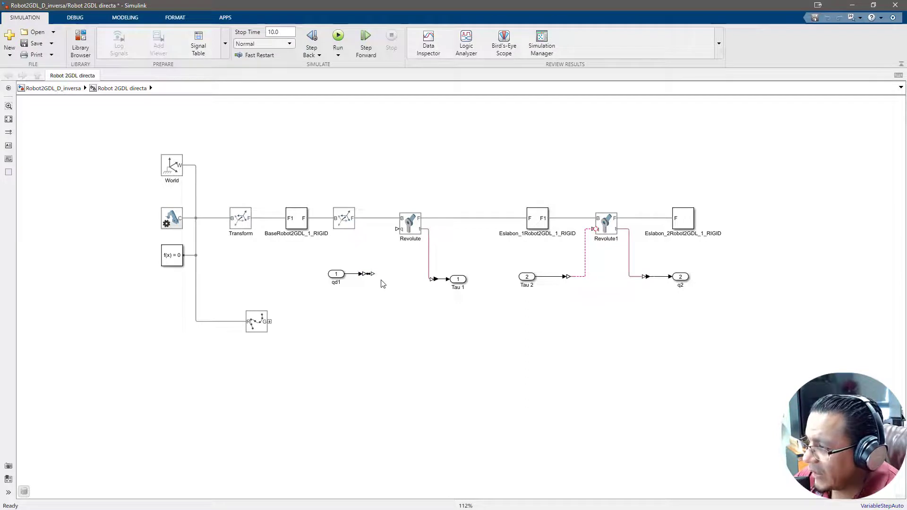
left_click_drag(373, 274, 397, 229)
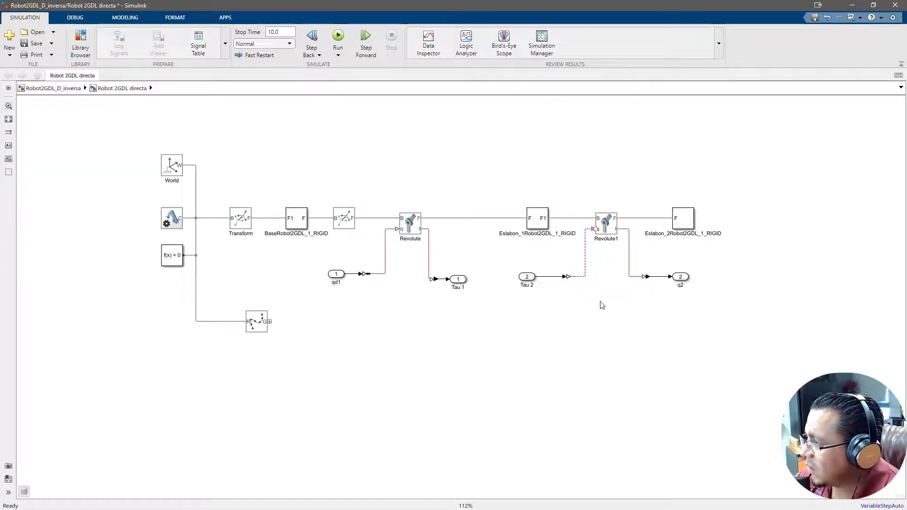
- Delete the physical signal lines at Revolute1 and the two old converters beside the Tau 2 inport and q2 outport
left_click(584, 255)
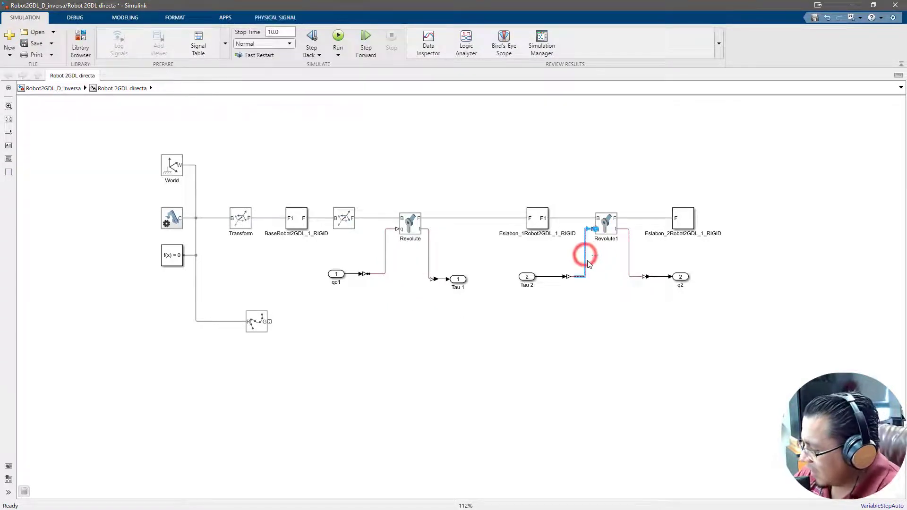
key("Delete")
left_click(628, 260)
key("Delete")
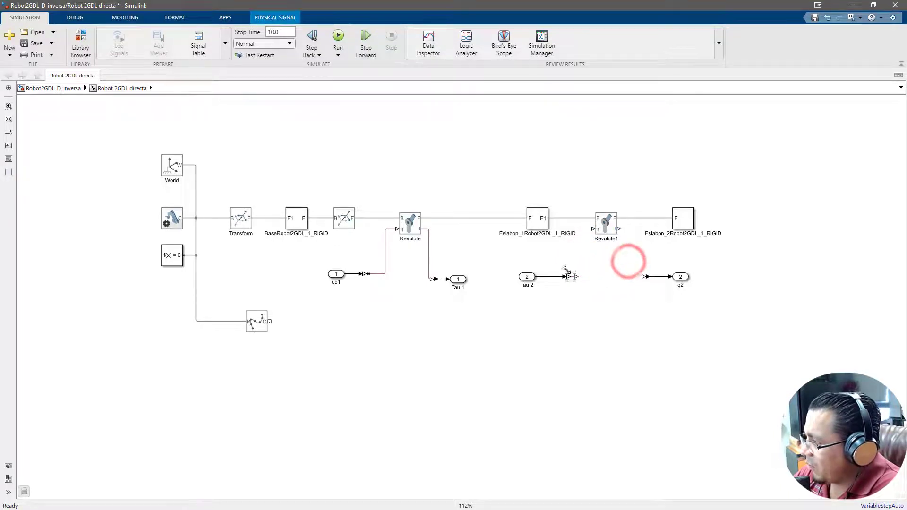
left_click_drag(554, 262, 650, 301)
key("Delete")
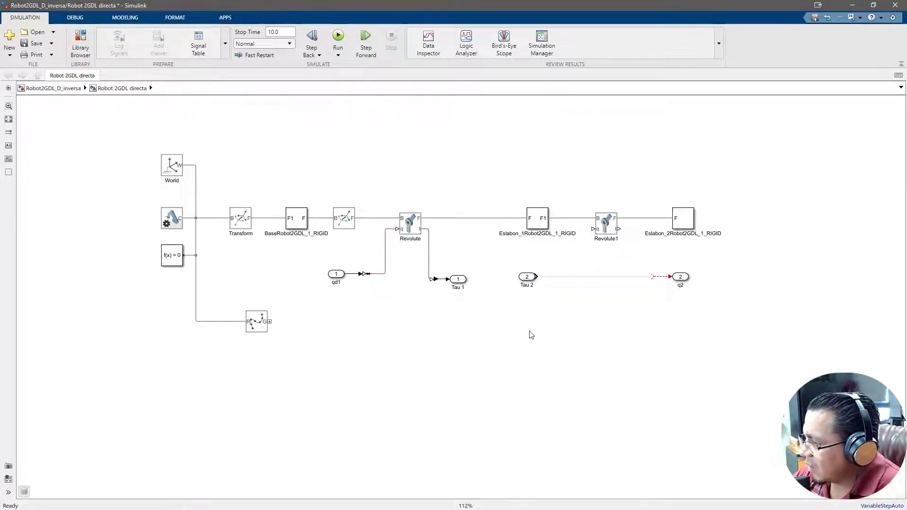
- Copy the Tau 1 PS-Simulink Converter and wire it between Revolute1's torque output and the q2 outport
left_click(491, 329)
left_click_drag(434, 279, 619, 229)
left_click(645, 301)
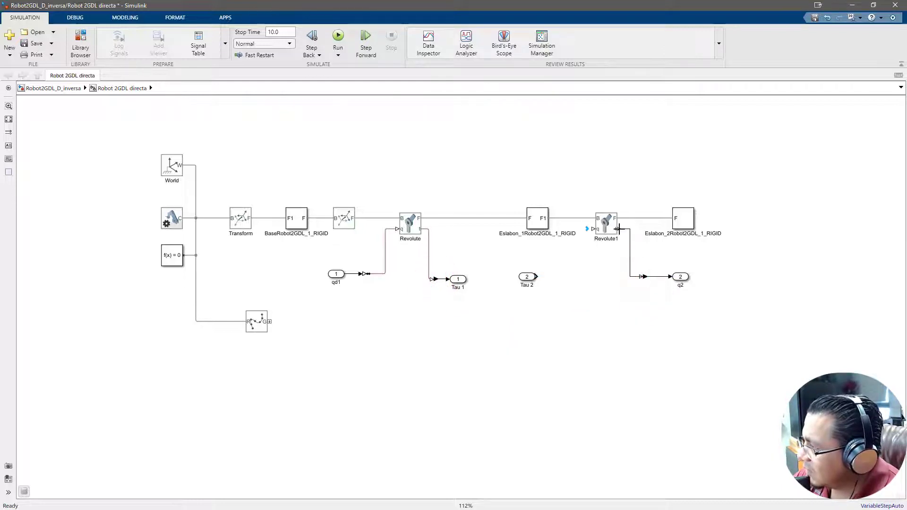
- Rename the q2 outport as Tau2 and the Tau 1 outport as Tau1
left_click(680, 285)
key("BackSpace")
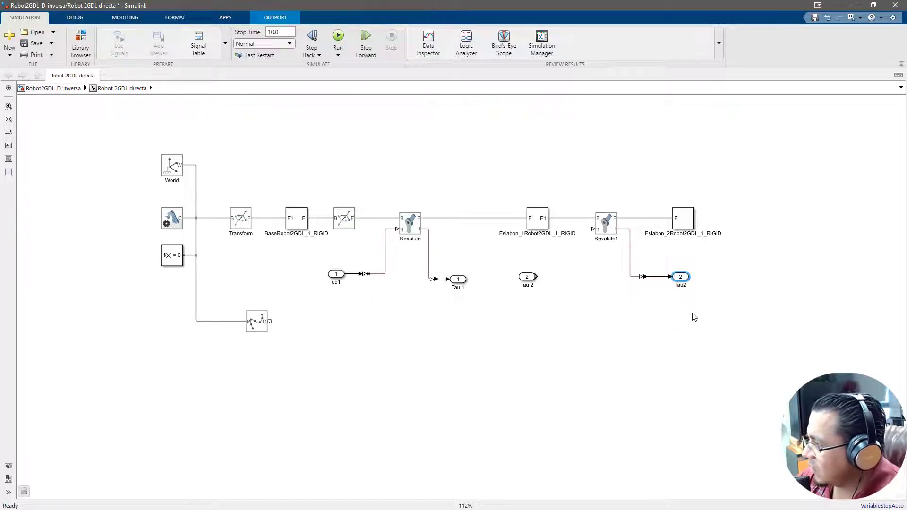
left_click(460, 285)
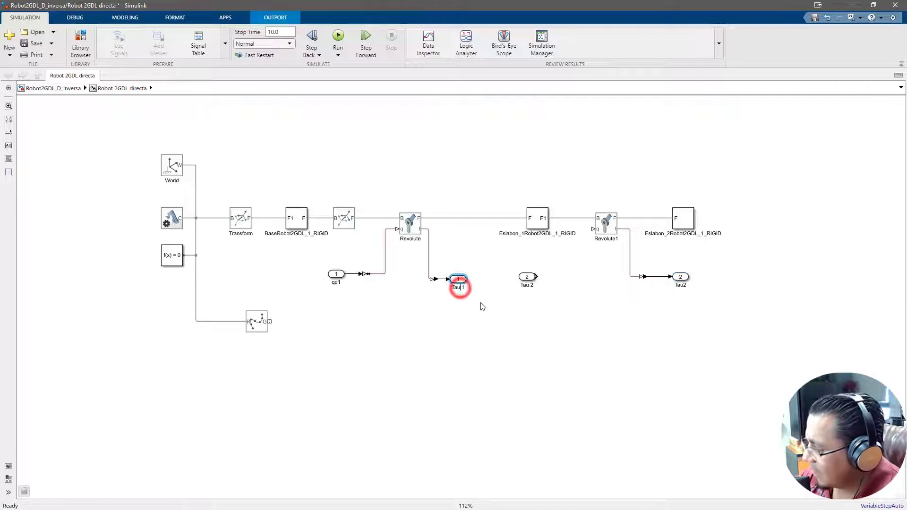
left_click(533, 305)
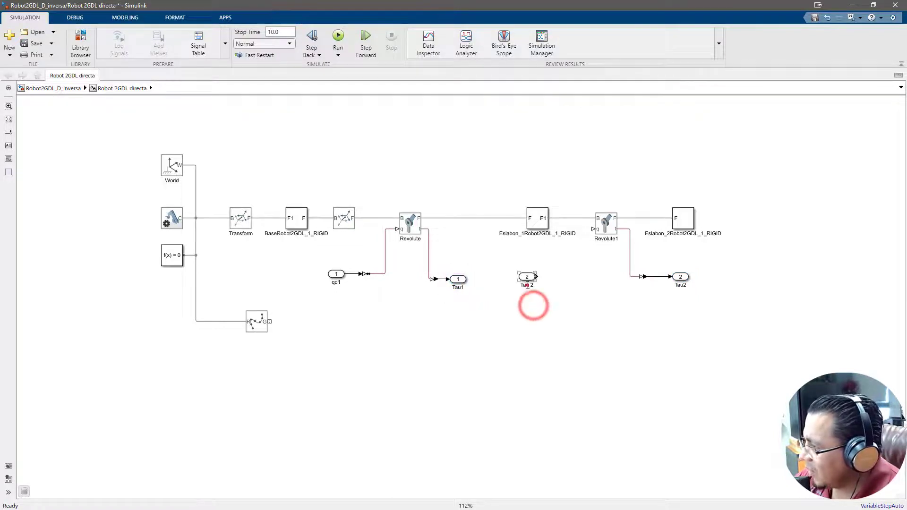
- Rename the Tau 2 inport as qd2
left_click(524, 285)
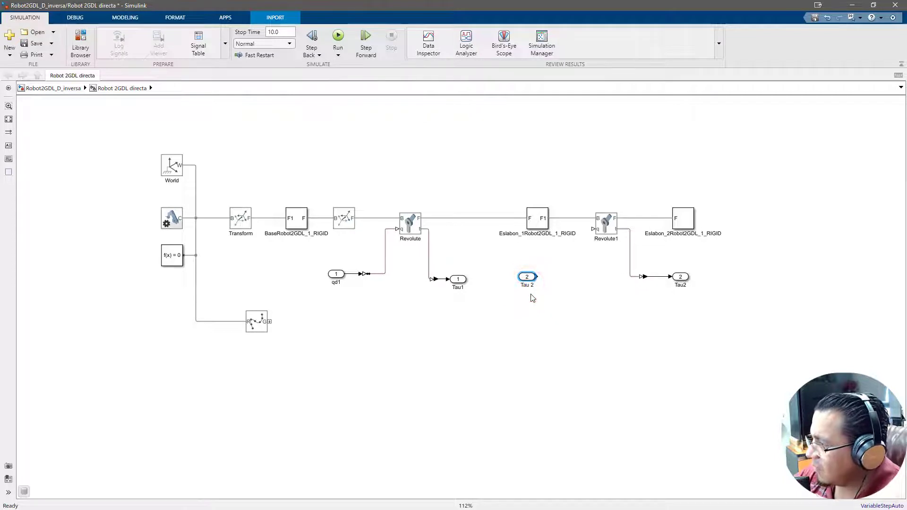
key("BackSpace")
key("BackSpace")
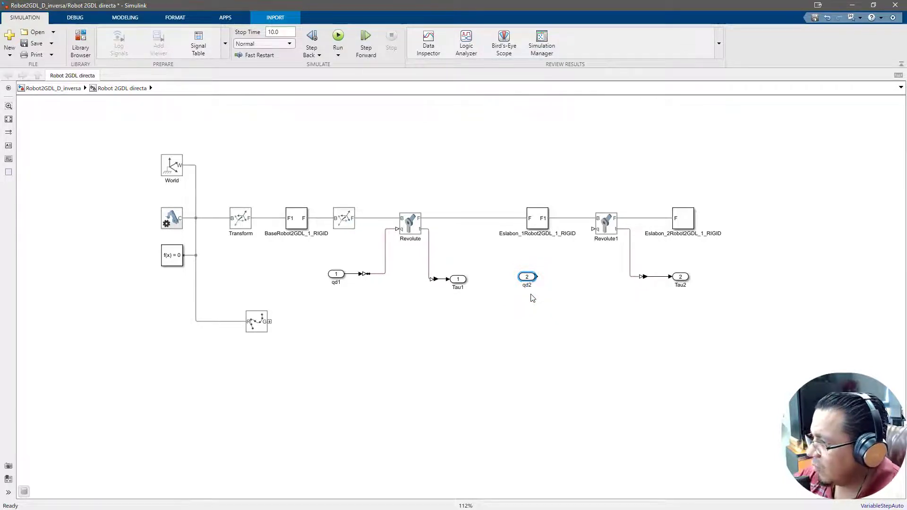
left_click(534, 301)
left_click_drag(537, 277, 594, 261)
key("ctrl+z")
key("ctrl+z")
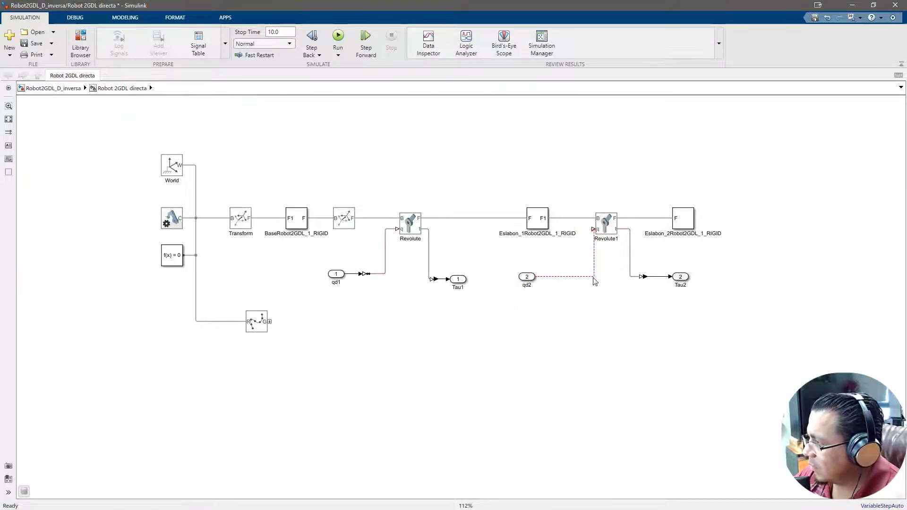
- Copy the qd1 Simulink-PS Converter and wire it between the qd2 inport and Revolute1's q input
left_click_drag(539, 276, 575, 256)
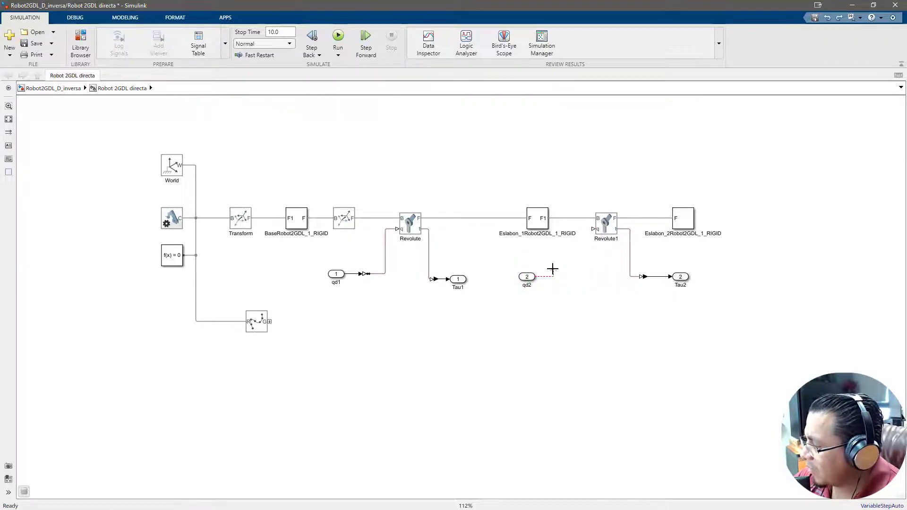
left_click_drag(366, 274, 593, 230)
left_click(587, 281)
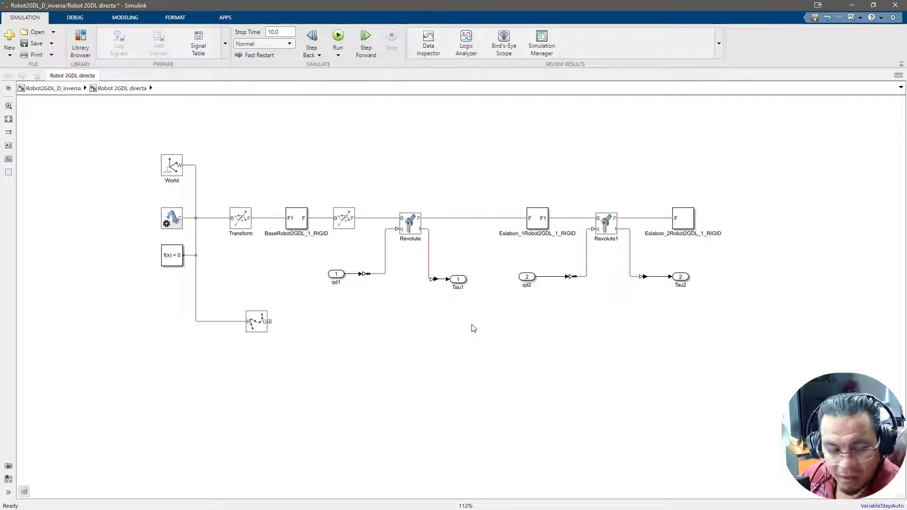
- Save the model and return to the top level of Robot2GDL_D_inversa
left_click(33, 44)
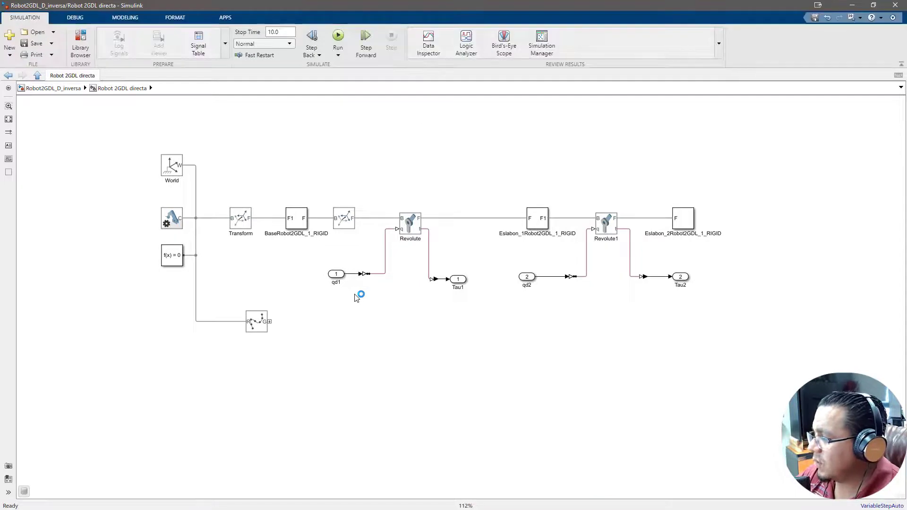
left_click(64, 89)
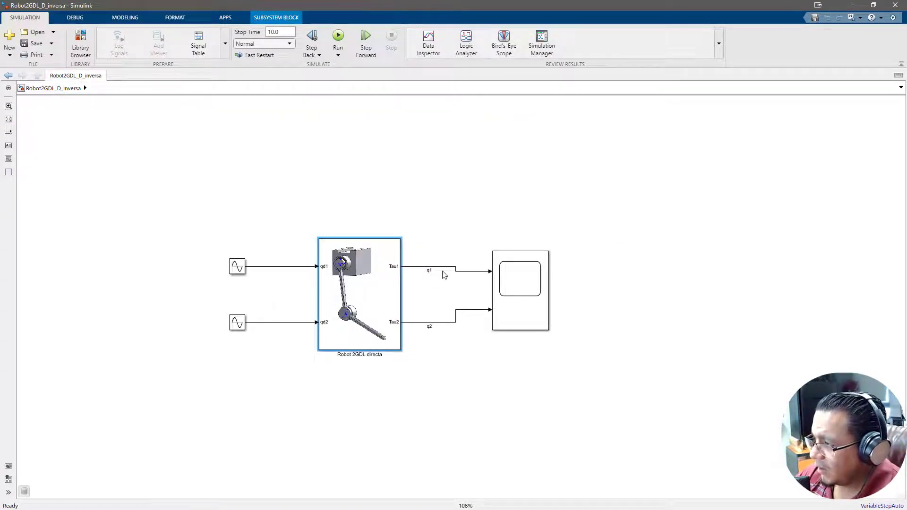
- Rename the signal labels q1 and q2 between the robot subsystem and the scope as Tau1 and Tau2
left_click(429, 270)
key("BackSpace")
type("Tau")
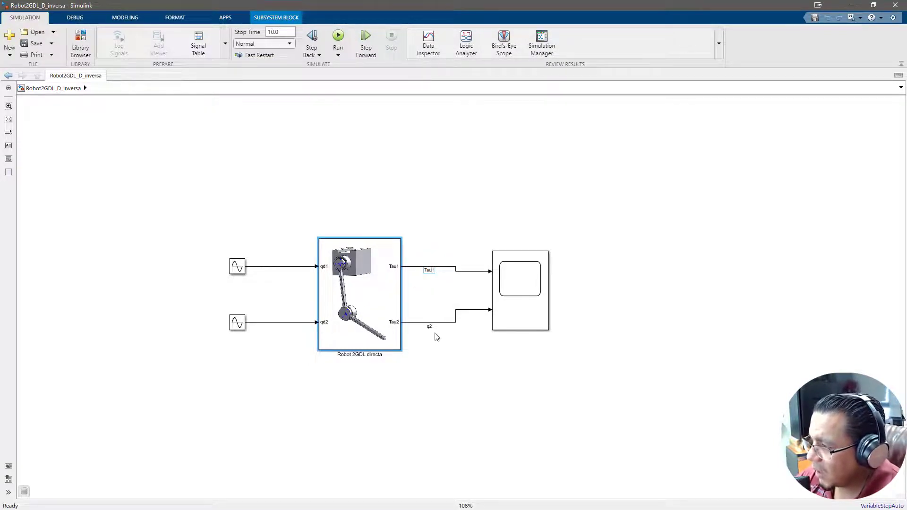
left_click(437, 337)
left_click(429, 326)
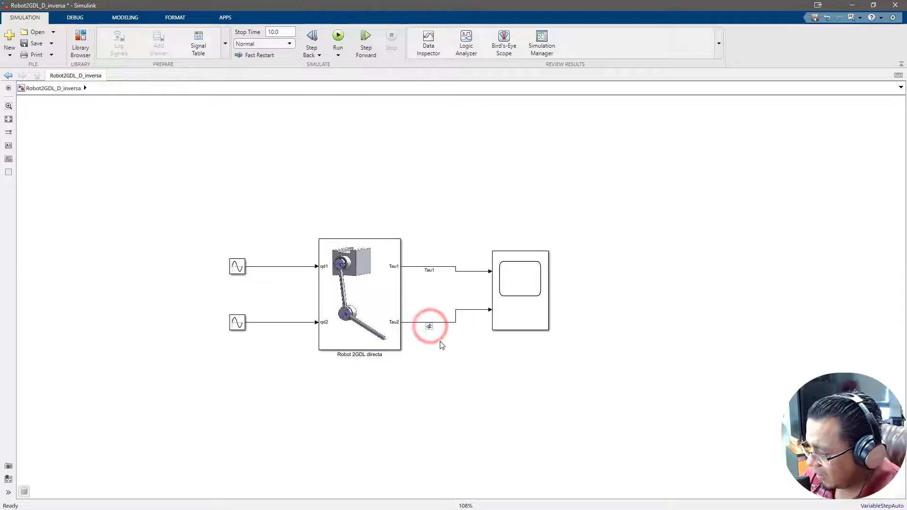
key("BackSpace")
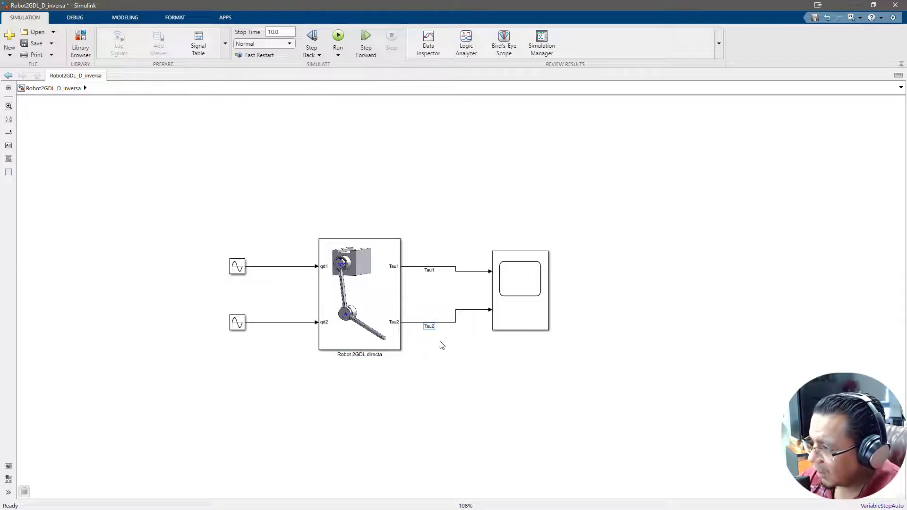
left_click(425, 368)
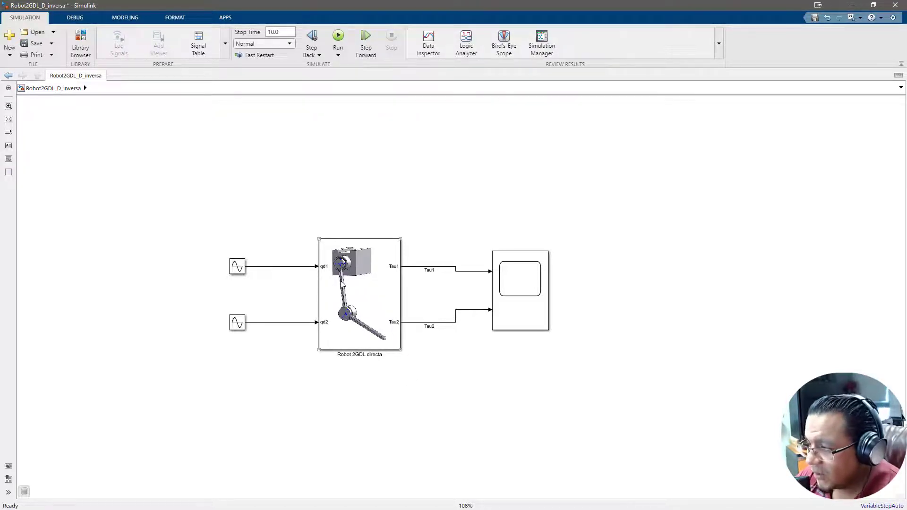
- Set the amplitude of the Sine Wave block feeding qd1 to 45, keeping its frequency at 2*pi/2
double_click(237, 266)
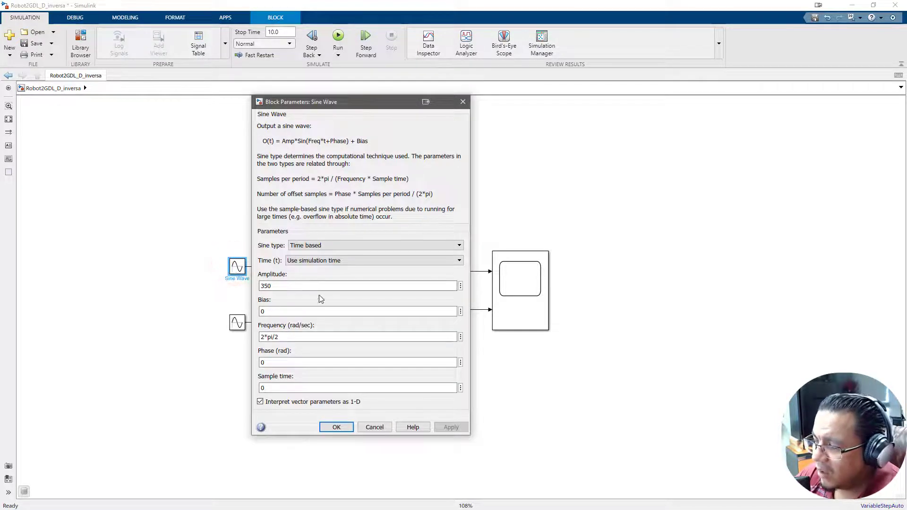
double_click(284, 286)
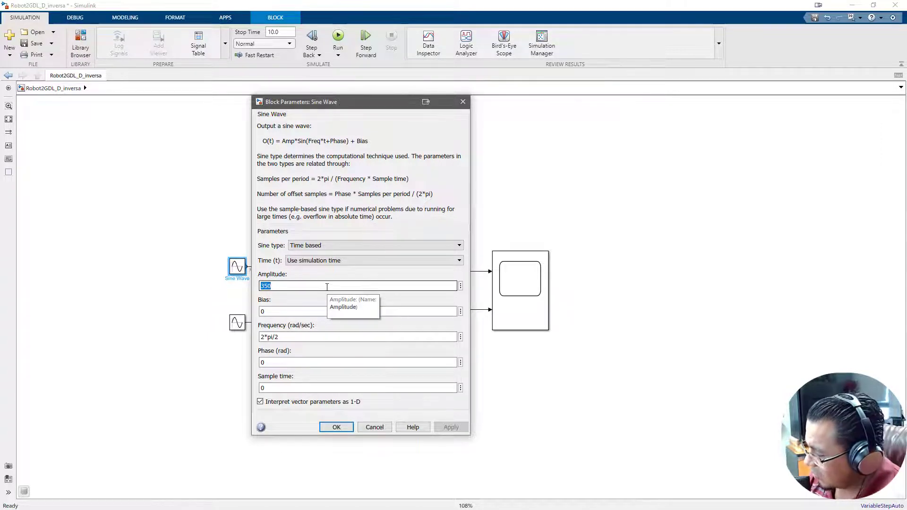
type("45")
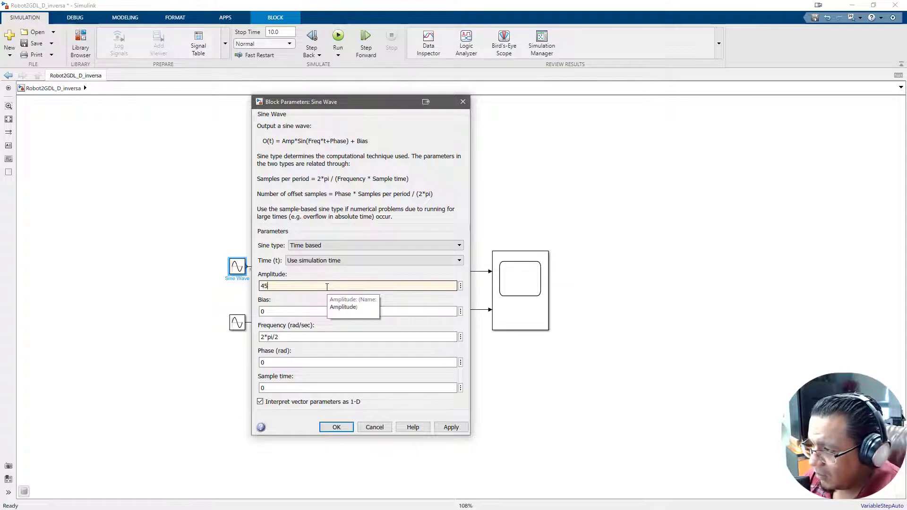
double_click(296, 338)
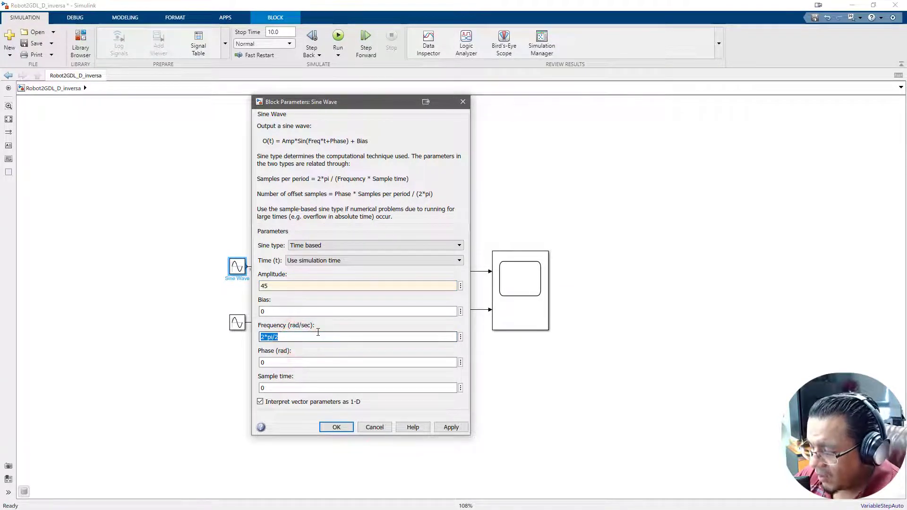
left_click(297, 337)
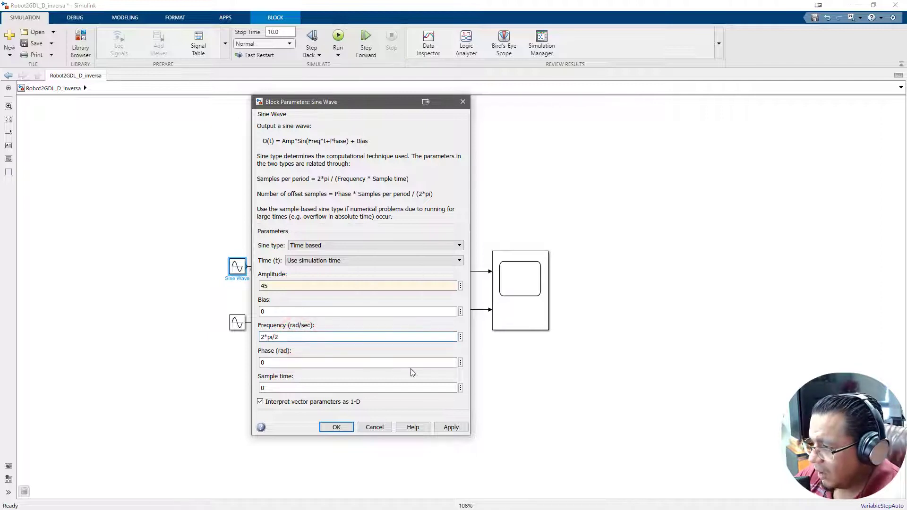
left_click(452, 428)
left_click(345, 426)
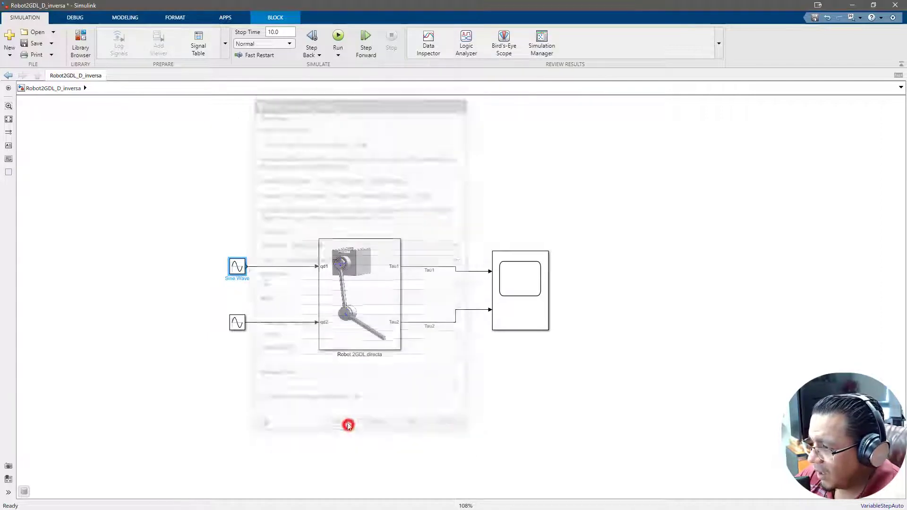
- Set the amplitude of the Sine Wave block feeding qd2 to 180, keeping the 2*pi/6 frequency, and save the model
double_click(239, 325)
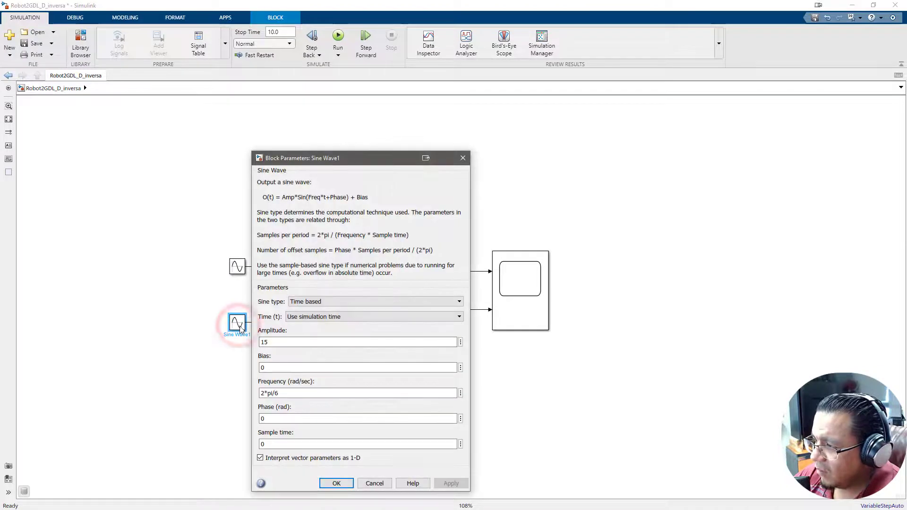
double_click(292, 343)
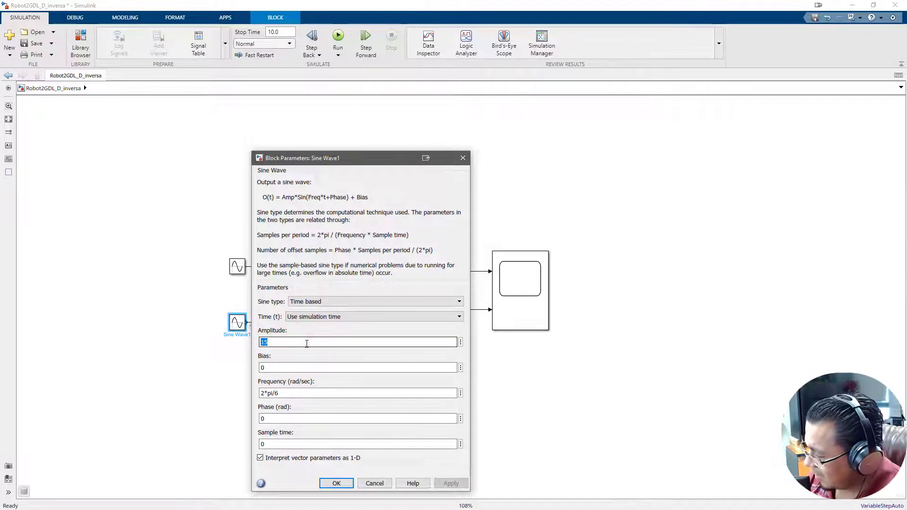
type("180")
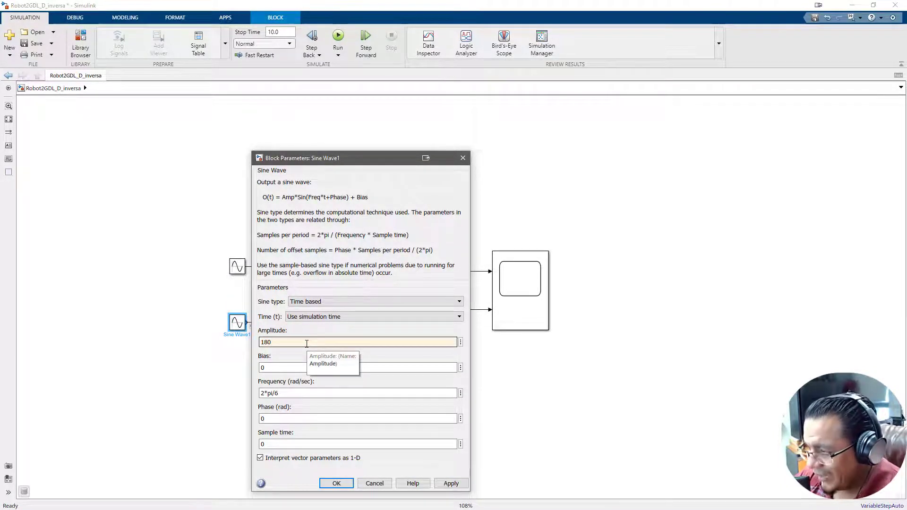
double_click(294, 394)
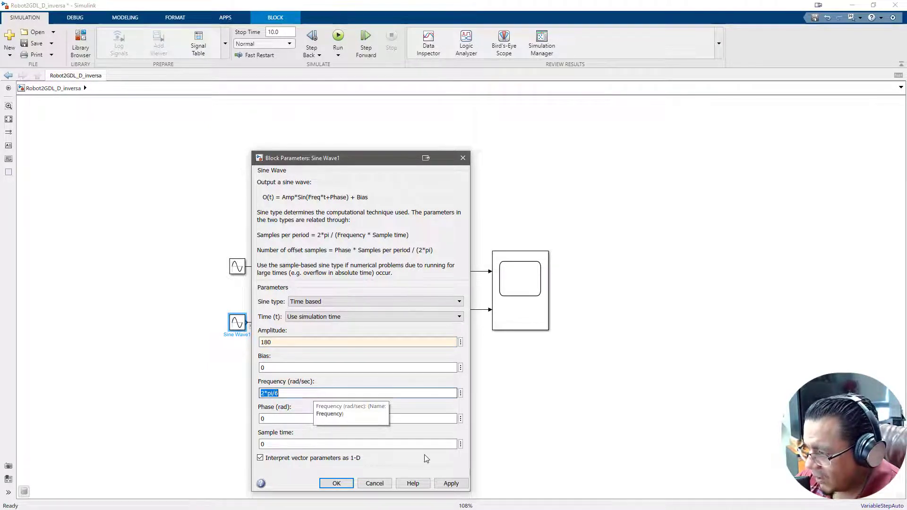
left_click(449, 483)
left_click(338, 482)
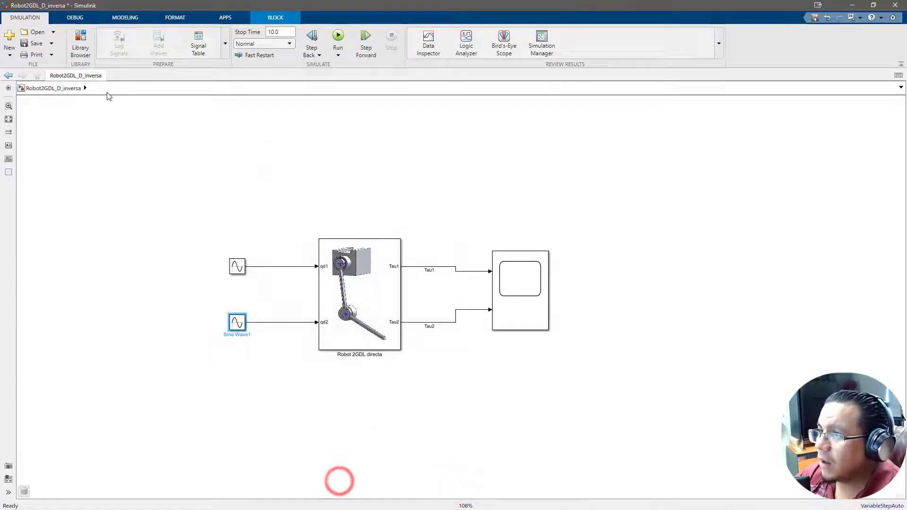
left_click(35, 43)
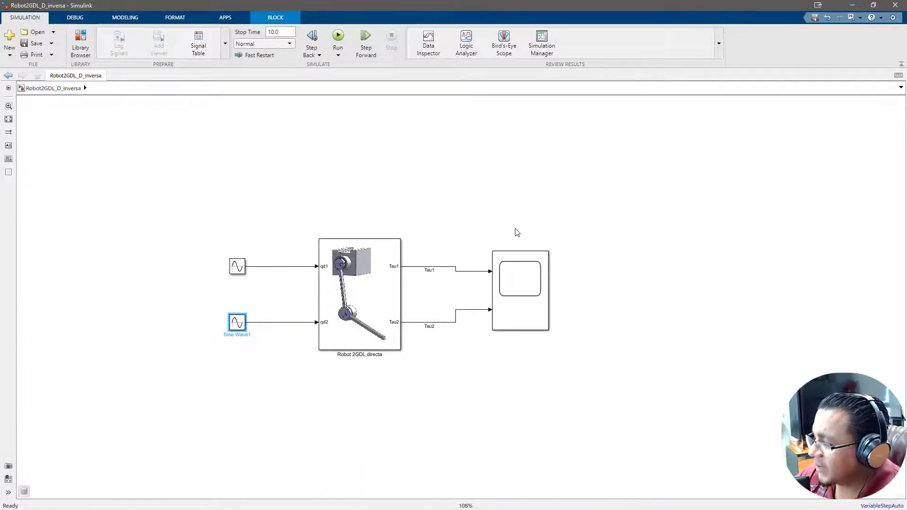
- Switch to the Simular_2GDL.m script in MATLAB and change the model name in the first sim call to Robot2GDL_D_inversa
left_click(852, 5)
left_click(307, 156)
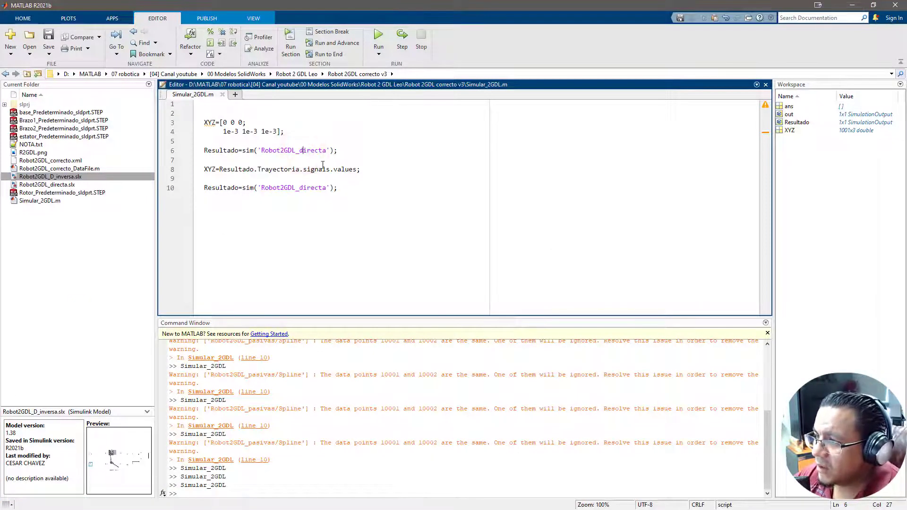
left_click(60, 178)
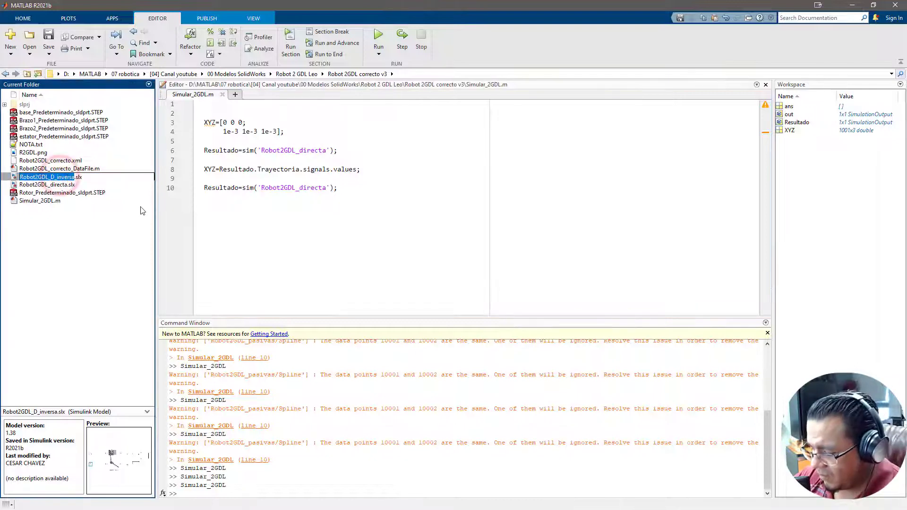
left_click(261, 152)
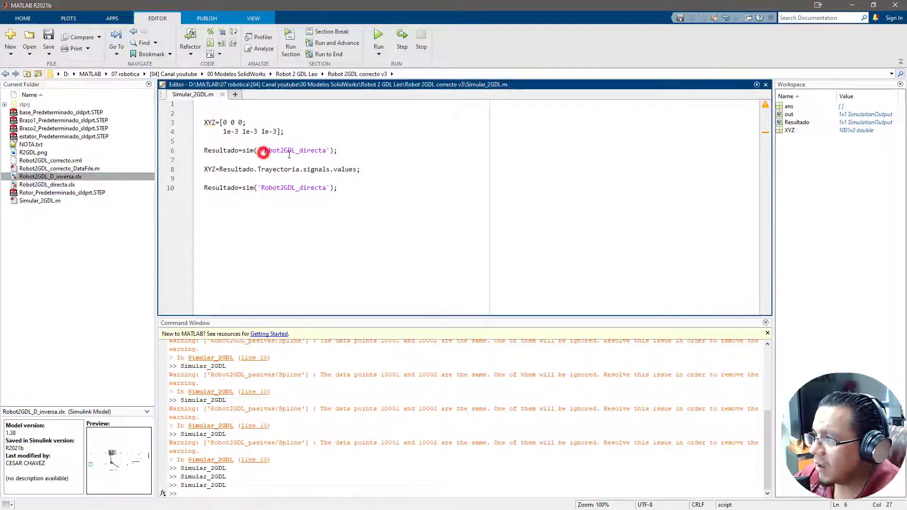
left_click(327, 151, "shift")
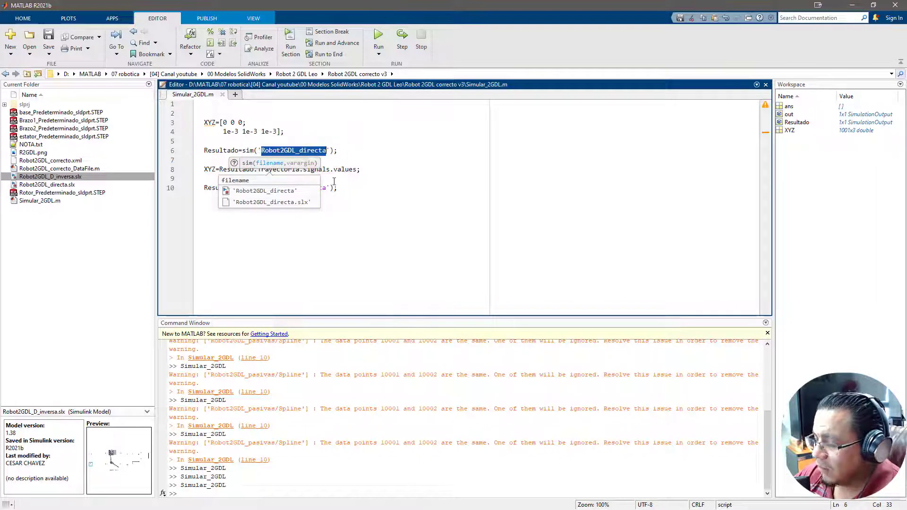
type("Robot2GDL_D_inversa")
left_click(350, 204)
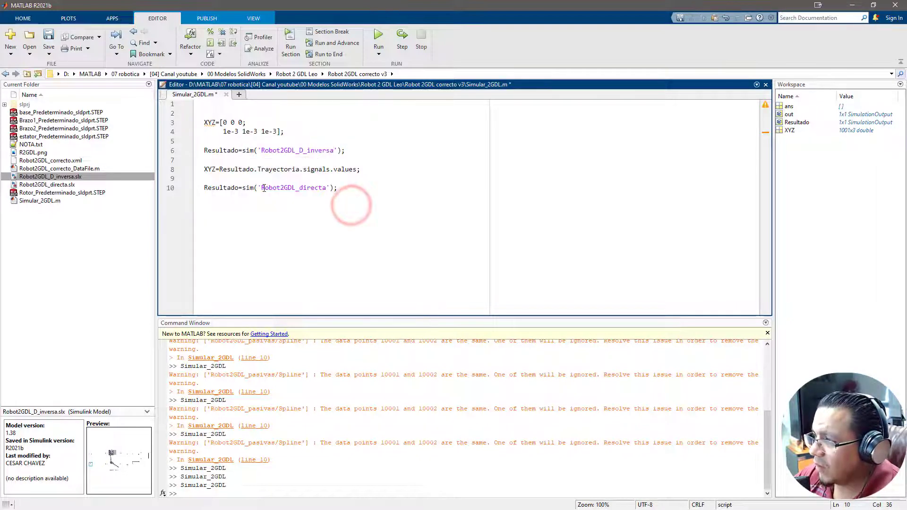
- Change the model name in the second sim call to Robot2GDL_D_inversa and run the script
left_click(262, 188)
left_click(327, 188, "shift")
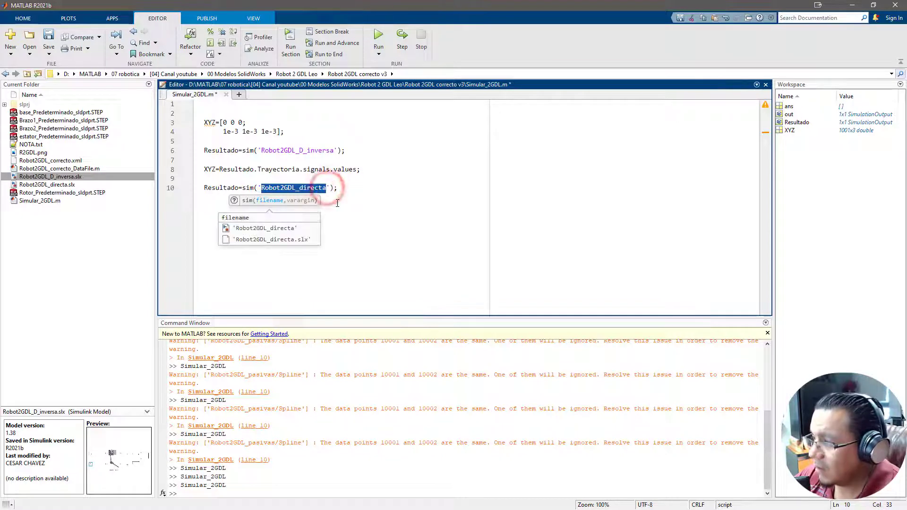
type("Robot2GDL_D_inversa")
left_click(377, 198)
key("F5")
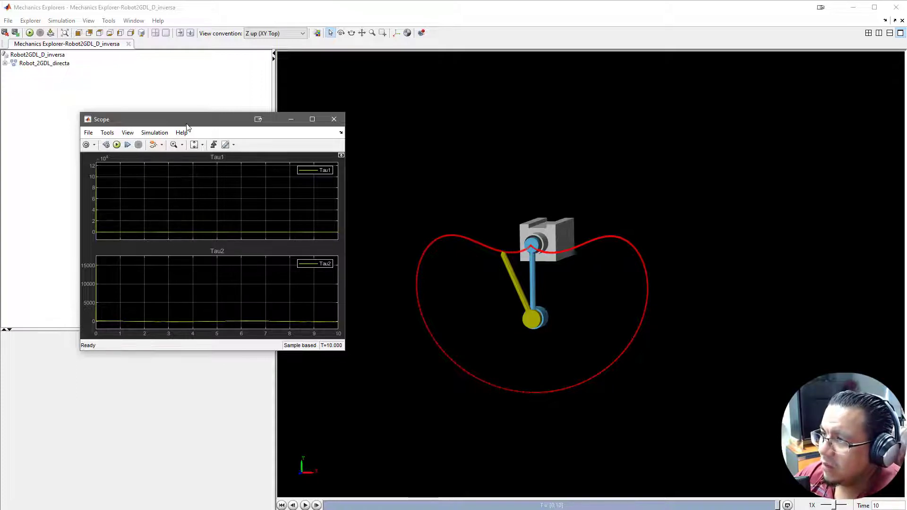
- Enlarge the scope window and zoom the Y axes of the Tau1 and Tau2 plots around zero to examine the torque curves
left_click_drag(187, 121, 189, 83)
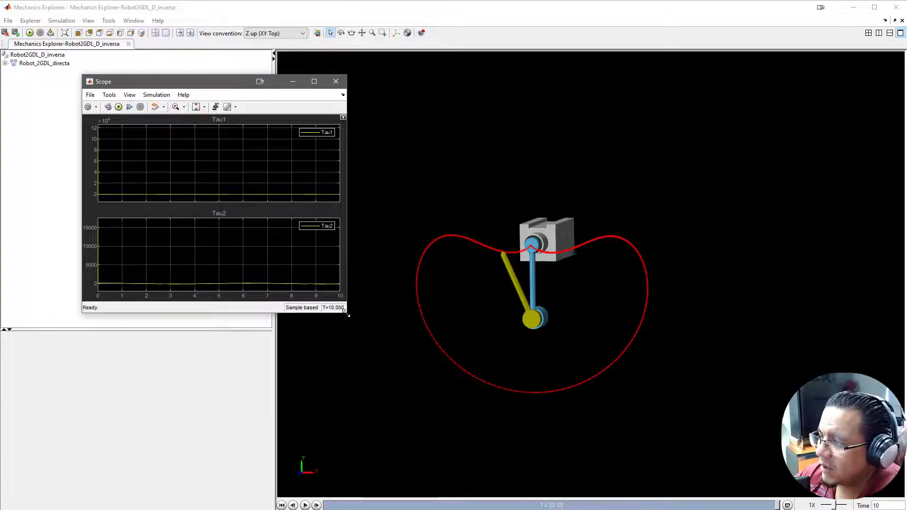
left_click_drag(346, 312, 354, 405)
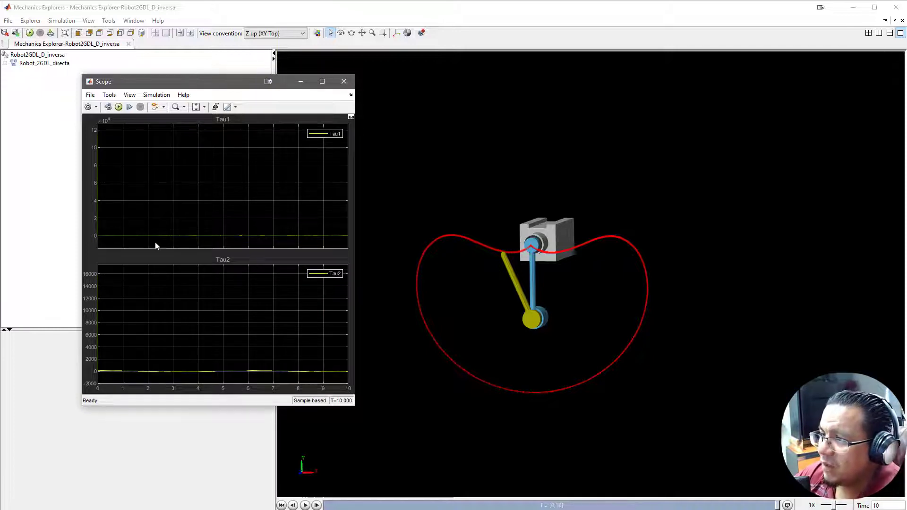
left_click(204, 109)
left_click(204, 109)
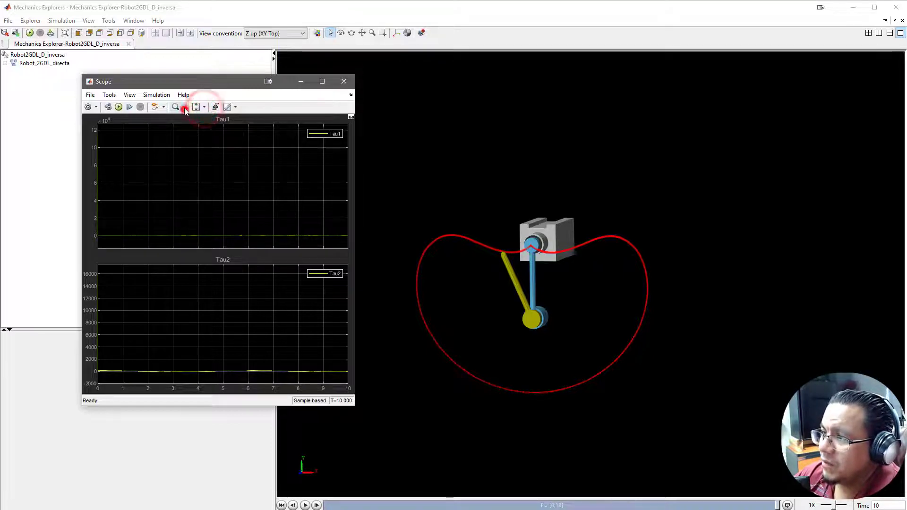
left_click(185, 109)
left_click(177, 133)
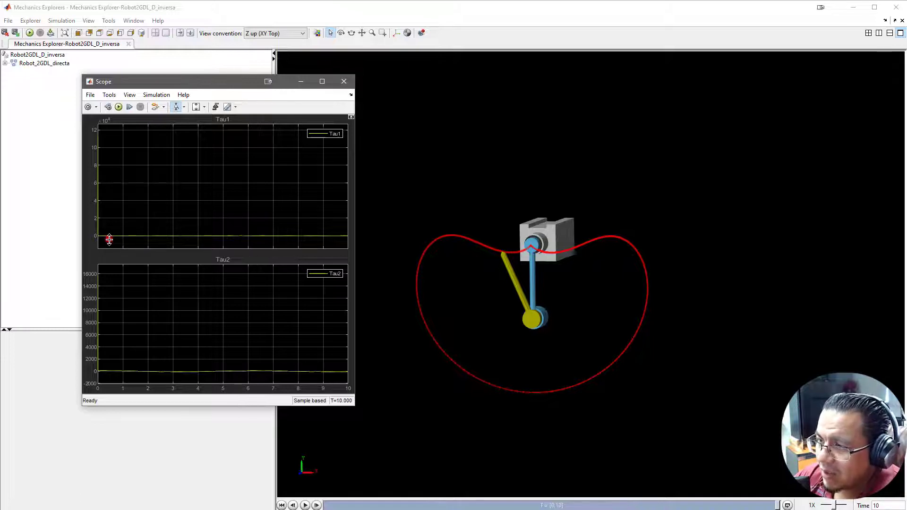
left_click_drag(109, 239, 116, 192)
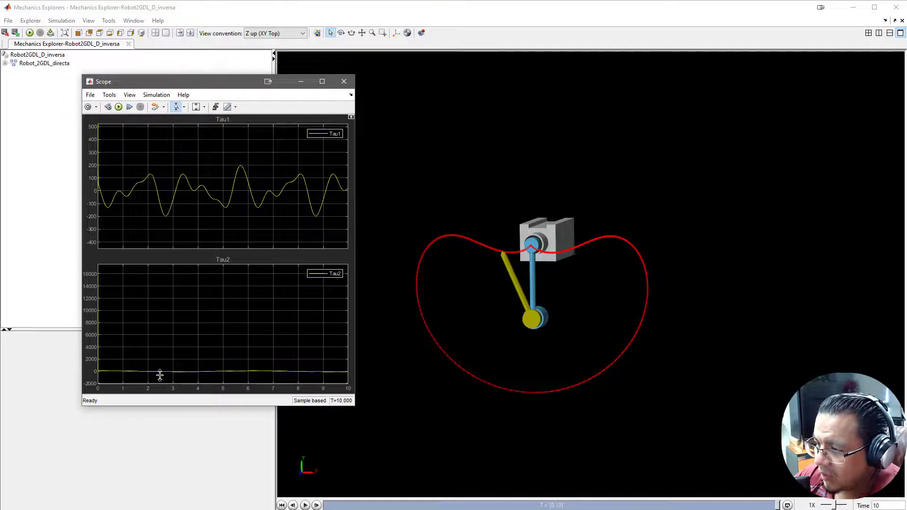
left_click_drag(159, 376, 180, 310)
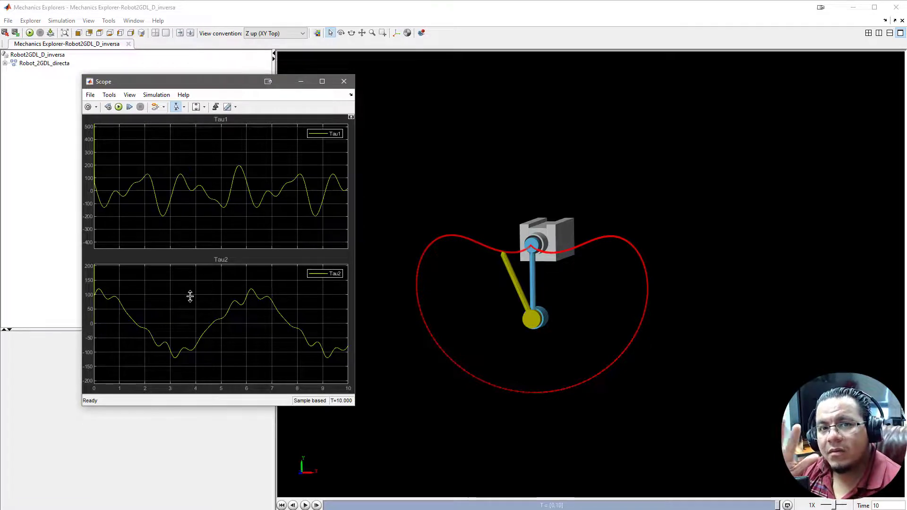
- Close the scope and Mechanics Explorer windows and open the Robot2GDL_D_inversa model from the script
left_click(344, 81)
left_click(896, 8)
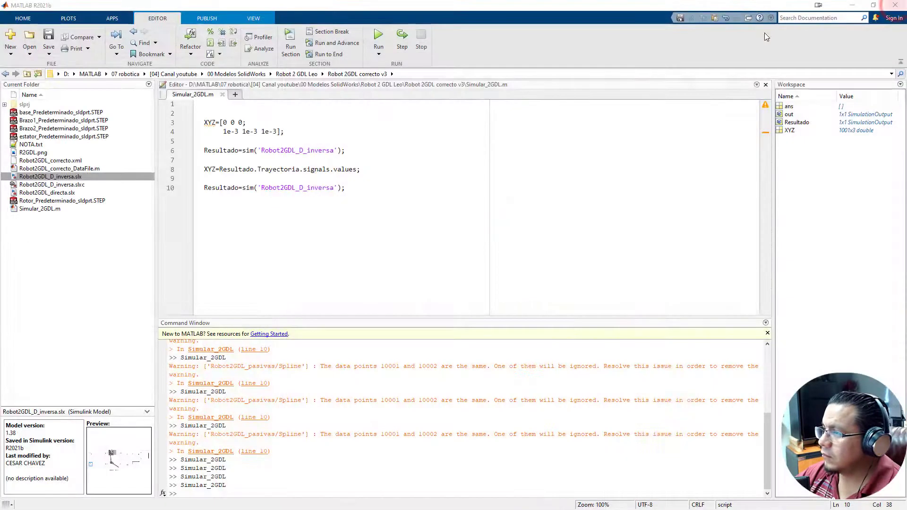
right_click(296, 152)
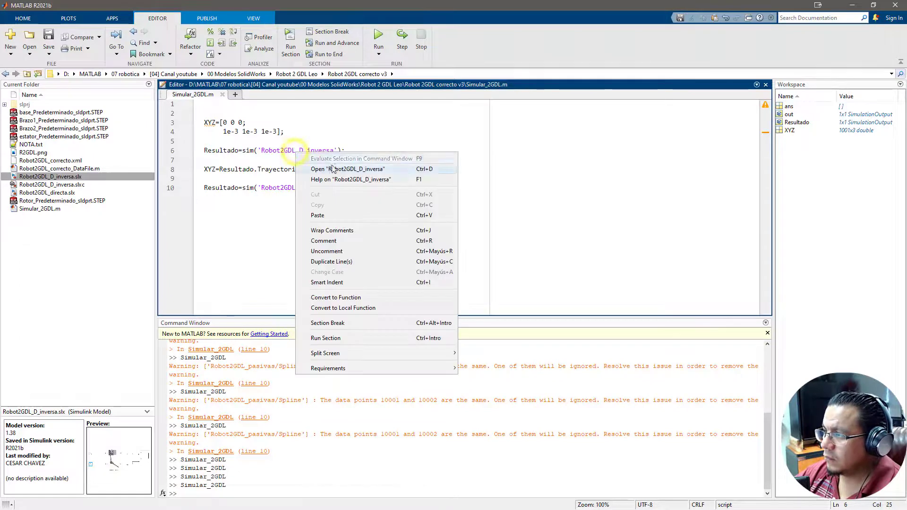
left_click(333, 168)
- Rename the robot subsystem block as Robot 2GDL inversa
left_click(371, 355)
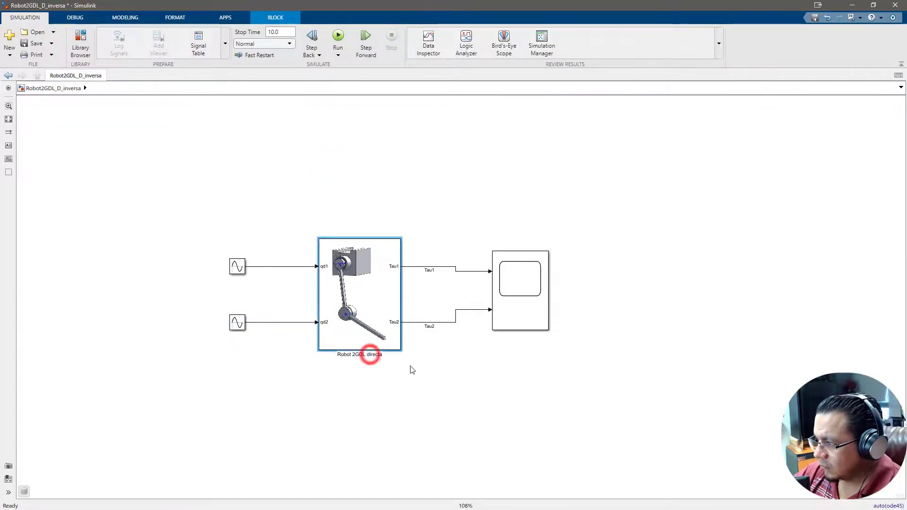
key("shift+Right")
key("shift+Right")
key("shift+Right")
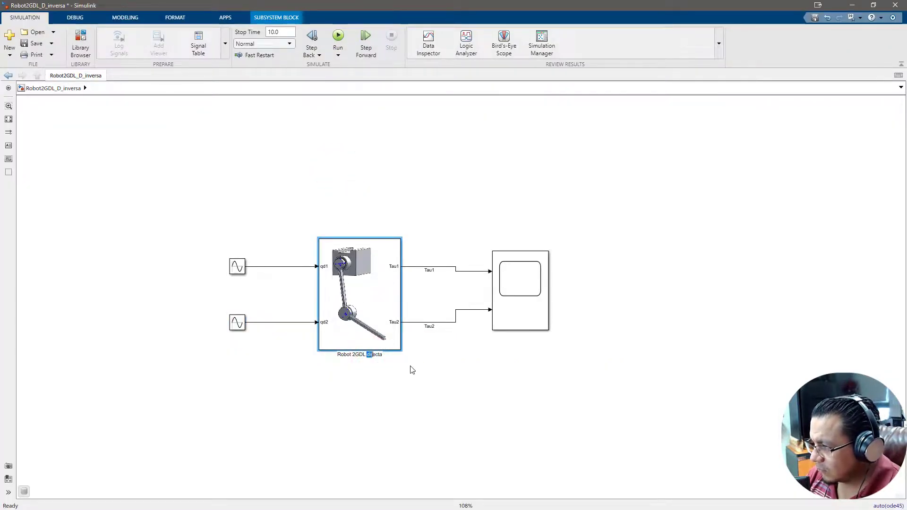
type("inversa")
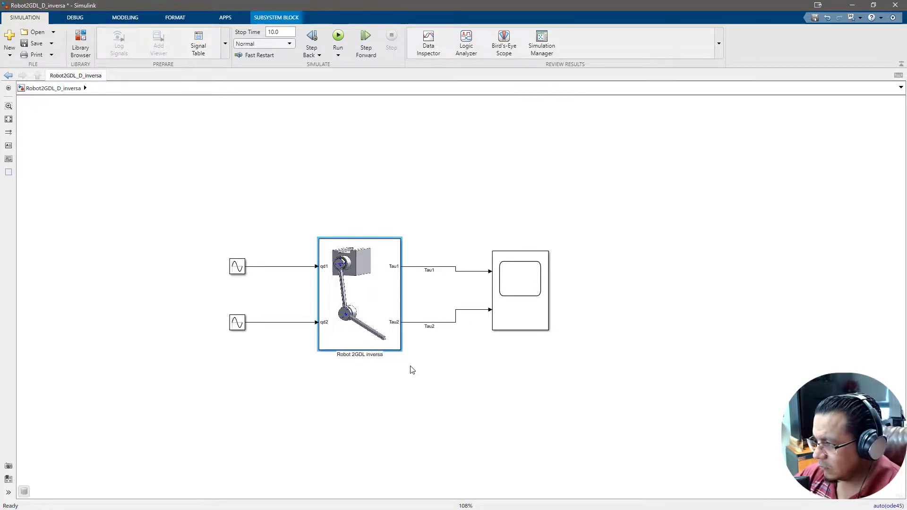
left_click(410, 366)
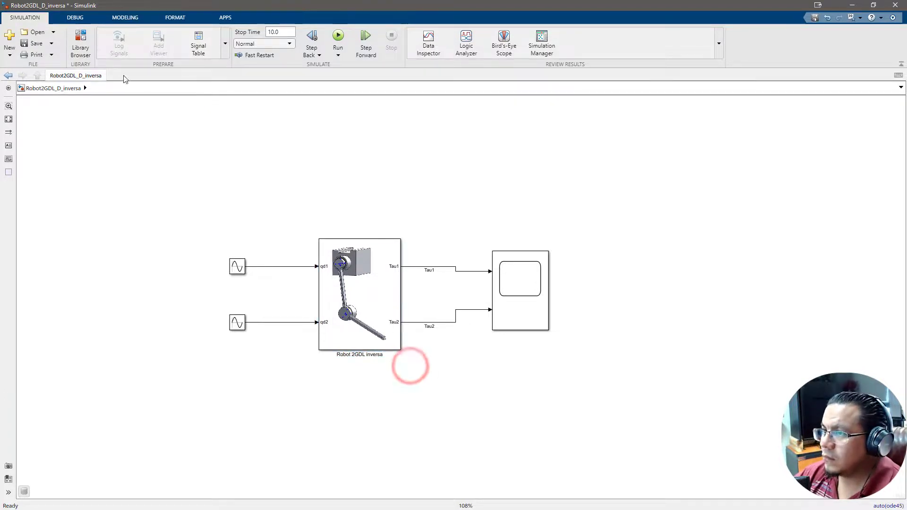
- Save the model and set the frequency of the Sine Wave block feeding qd1 to 2*pi/1 rad/sec
left_click(38, 44)
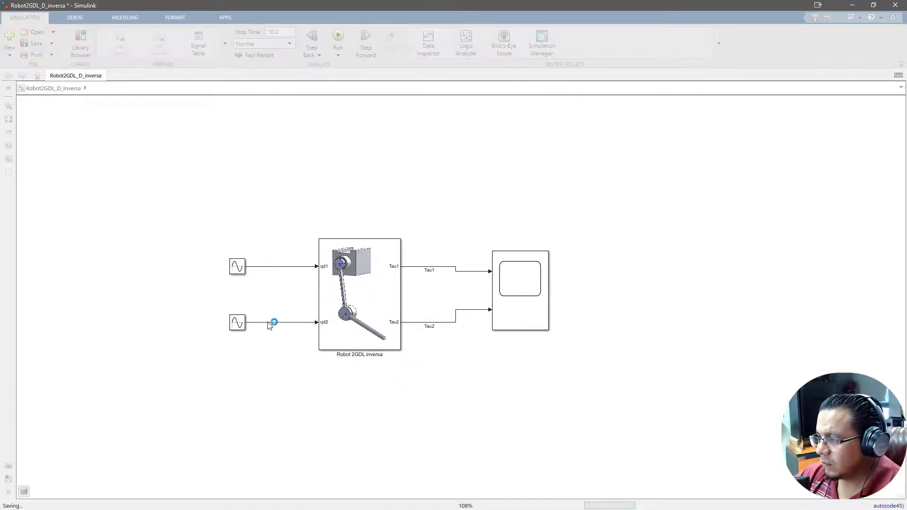
left_click(239, 268)
double_click(239, 268)
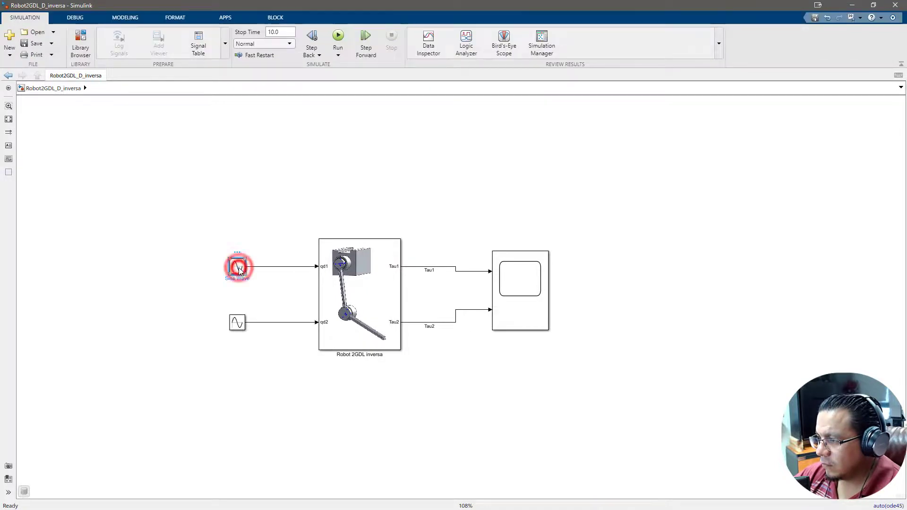
left_click(297, 340)
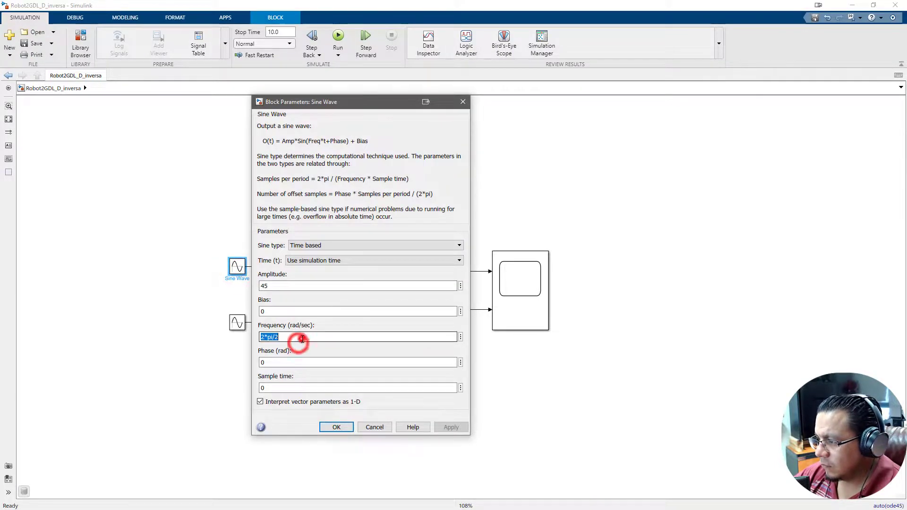
left_click(305, 339)
key("BackSpace")
type("1")
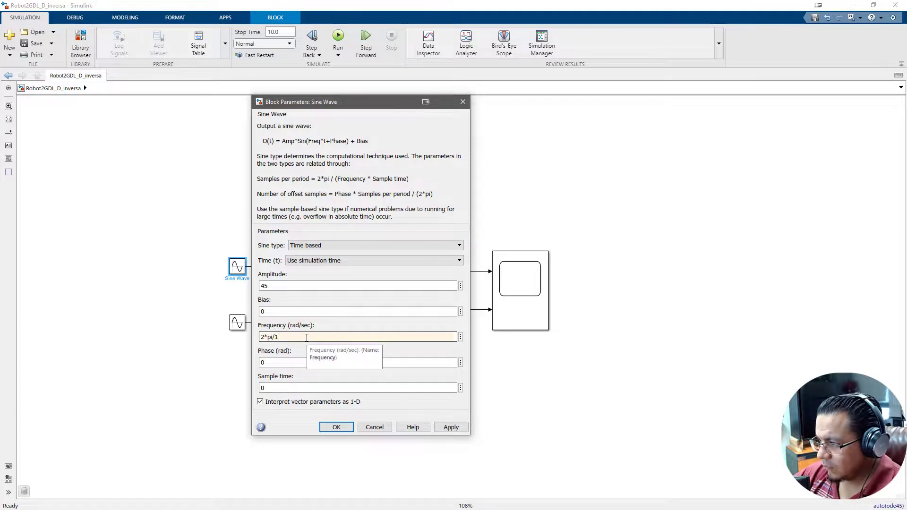
left_click(452, 427)
left_click(338, 426)
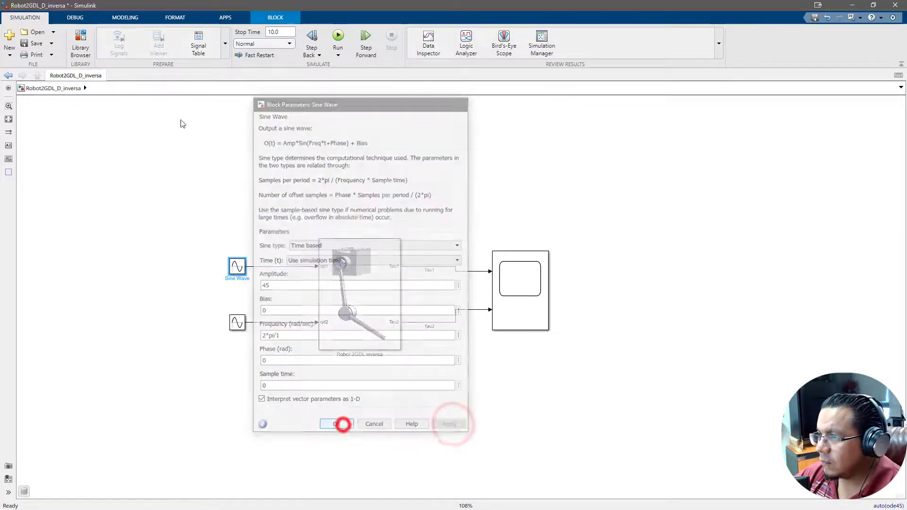
- Save the modified model and run the simulation script again
left_click(33, 44)
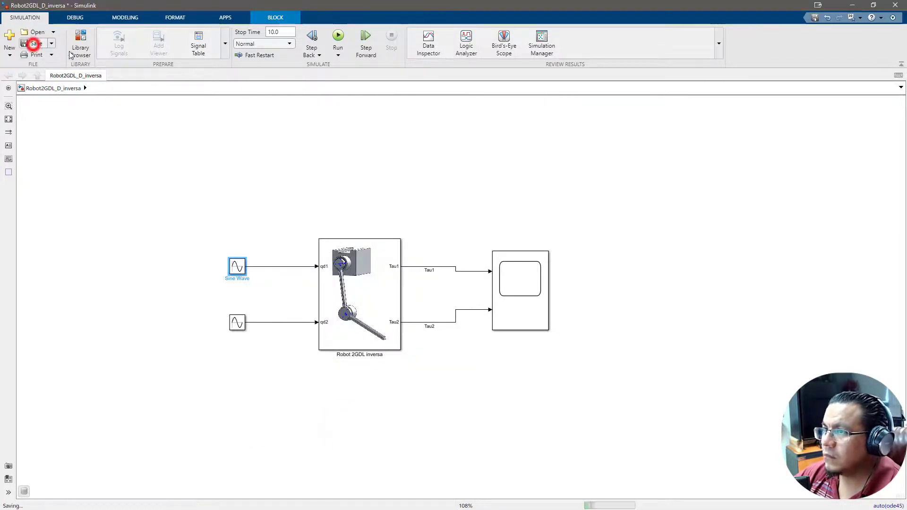
left_click(853, 5)
left_click(445, 182)
key("F5")
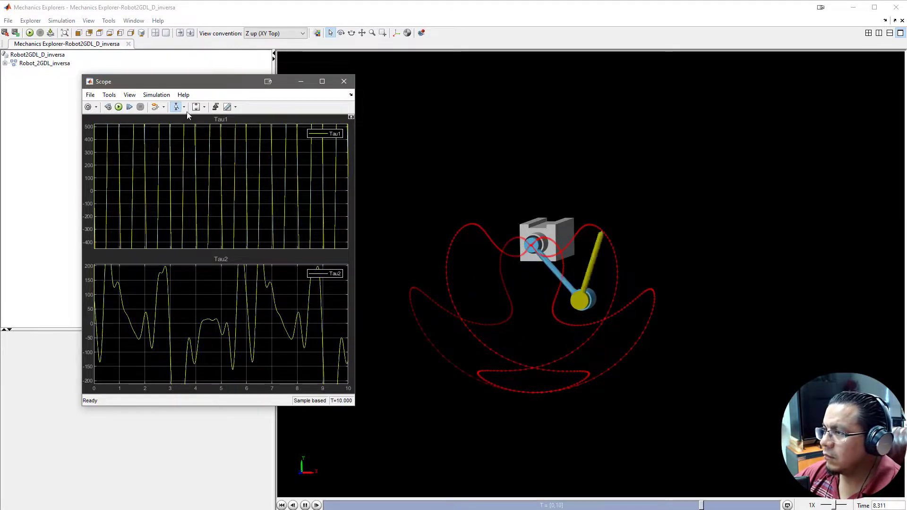
- Scale the scope axes to fit the data and zoom the Y axes of Tau1 and Tau2 around zero to examine the torques
left_click(205, 108)
left_click(198, 131)
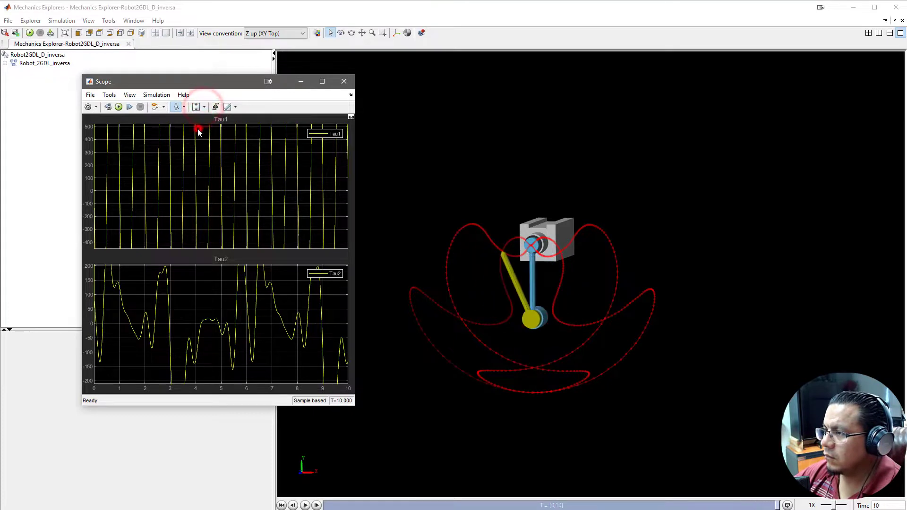
left_click(184, 108)
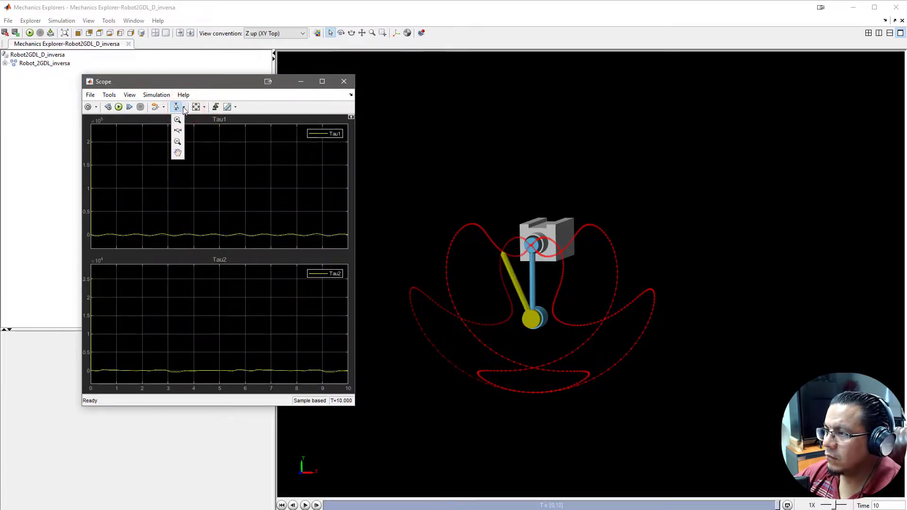
left_click(184, 108)
left_click(204, 108)
left_click(204, 107)
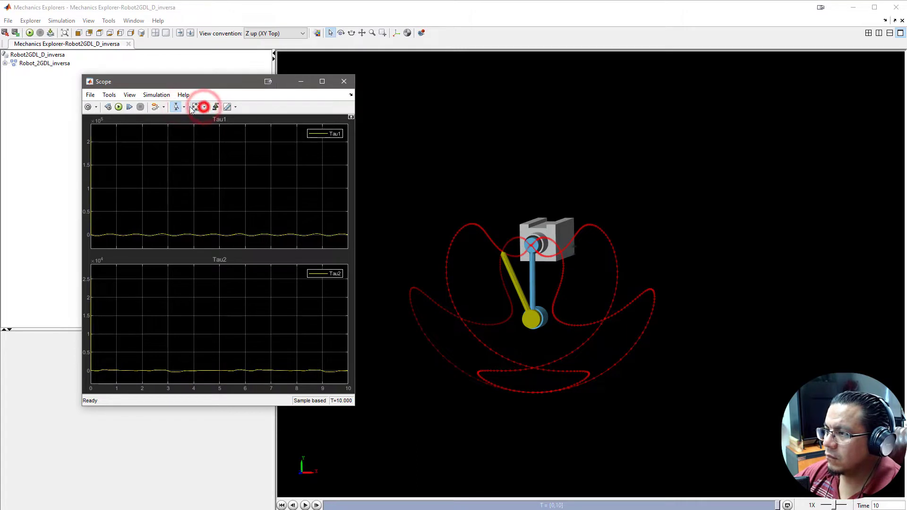
left_click(173, 232)
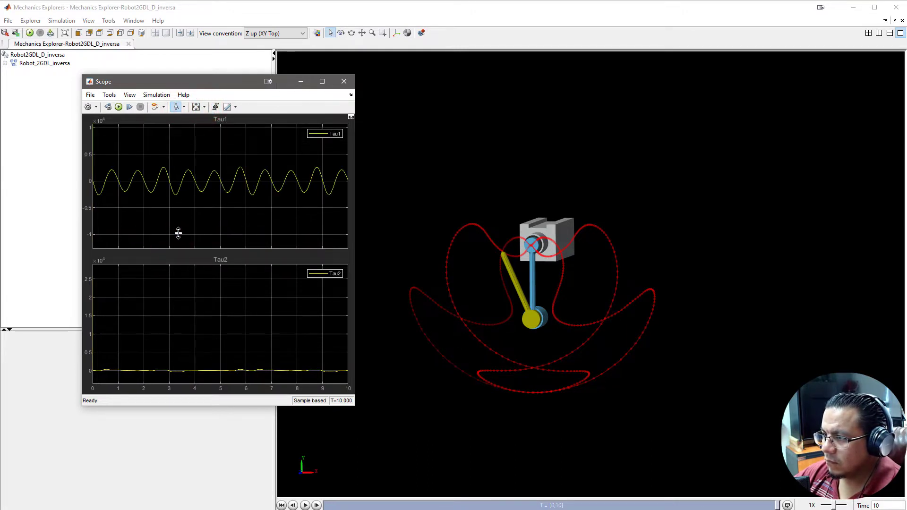
left_click(183, 367)
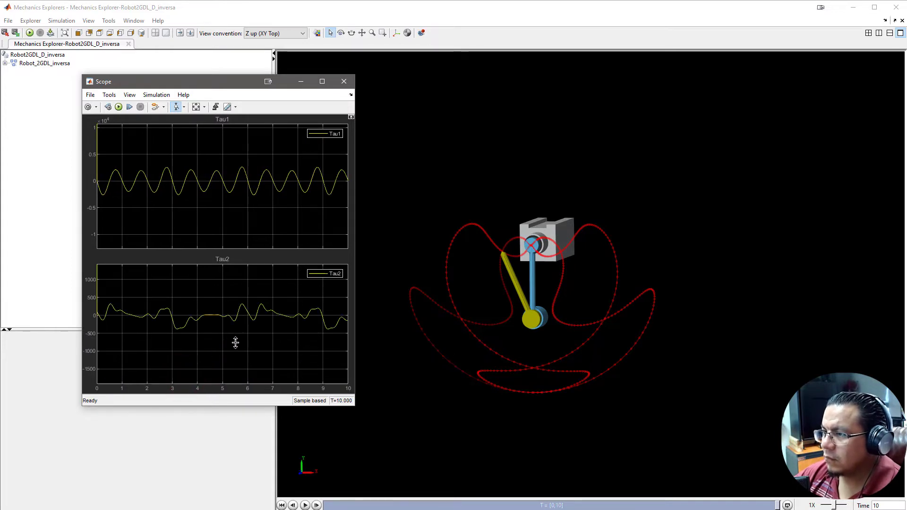